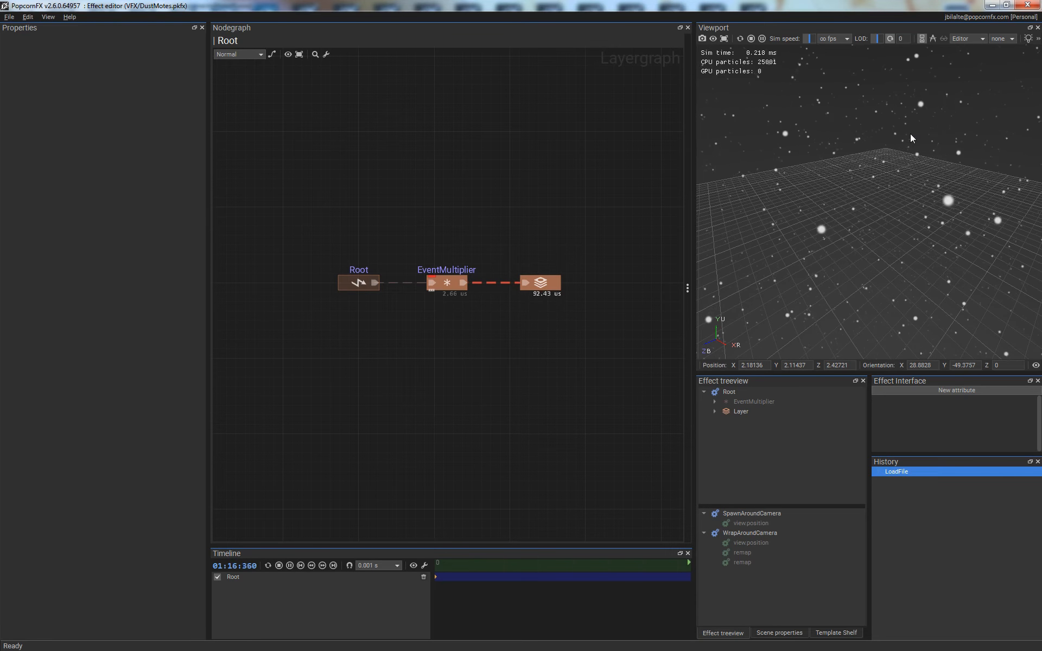
- Open the Layer node's particle graph and bring the Physics and billboard renderer nodes into view
{"action": "double_click", "coordinate": [540, 288]}
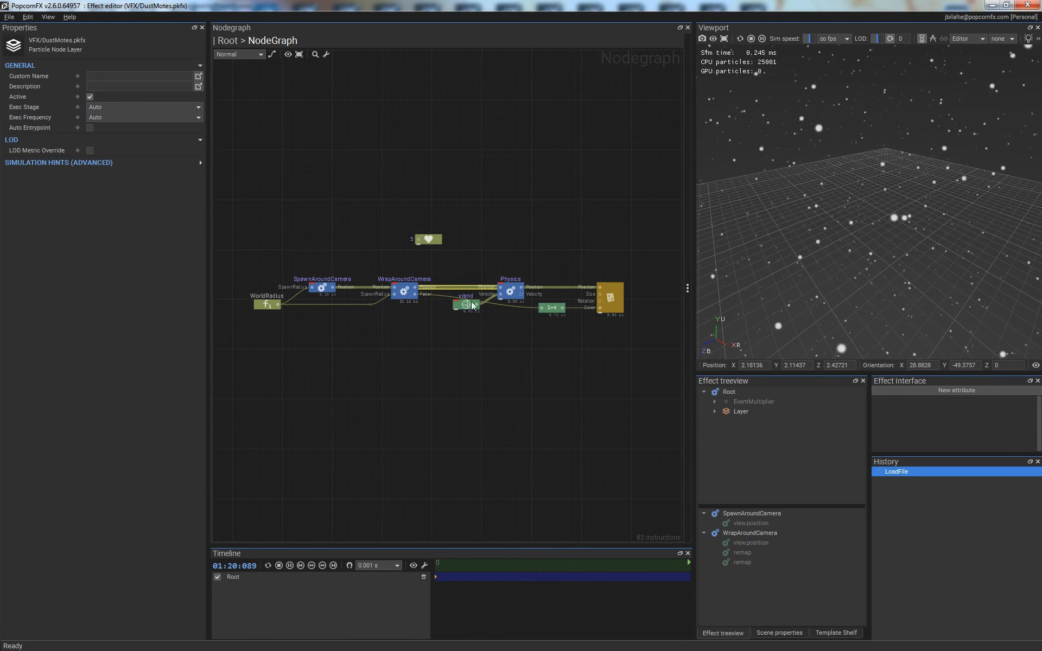
{"action": "middle_click_drag", "start_coordinate": [553, 350], "coordinate": [417, 344]}
{"action": "scroll", "coordinate": [491, 331], "scroll_direction": "up", "scroll_amount": 3}
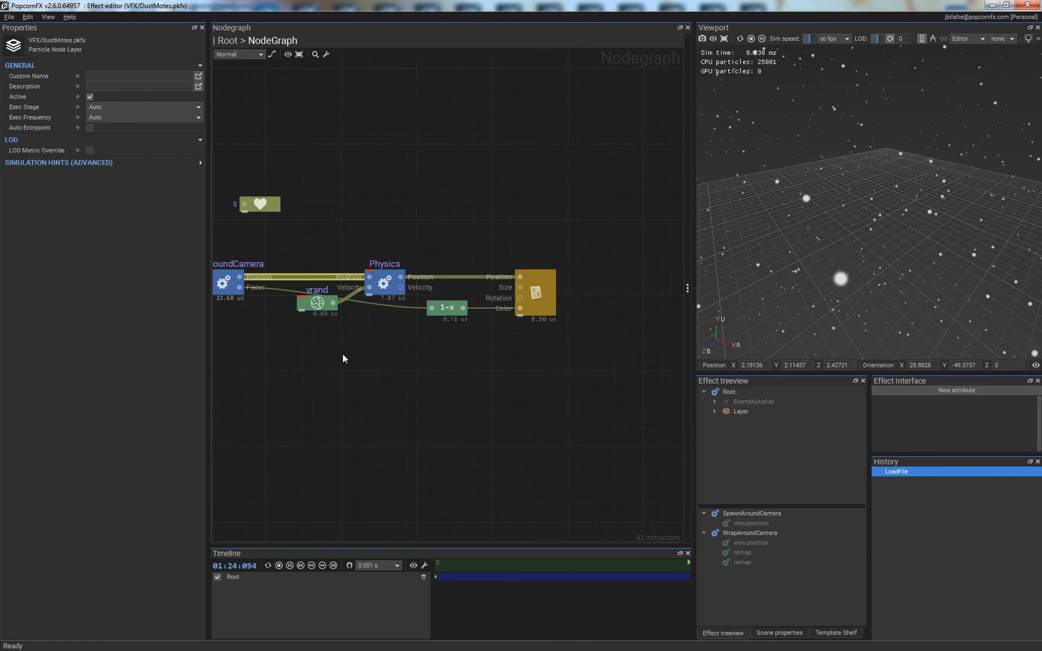
{"action": "middle_click_drag", "start_coordinate": [312, 347], "coordinate": [385, 333]}
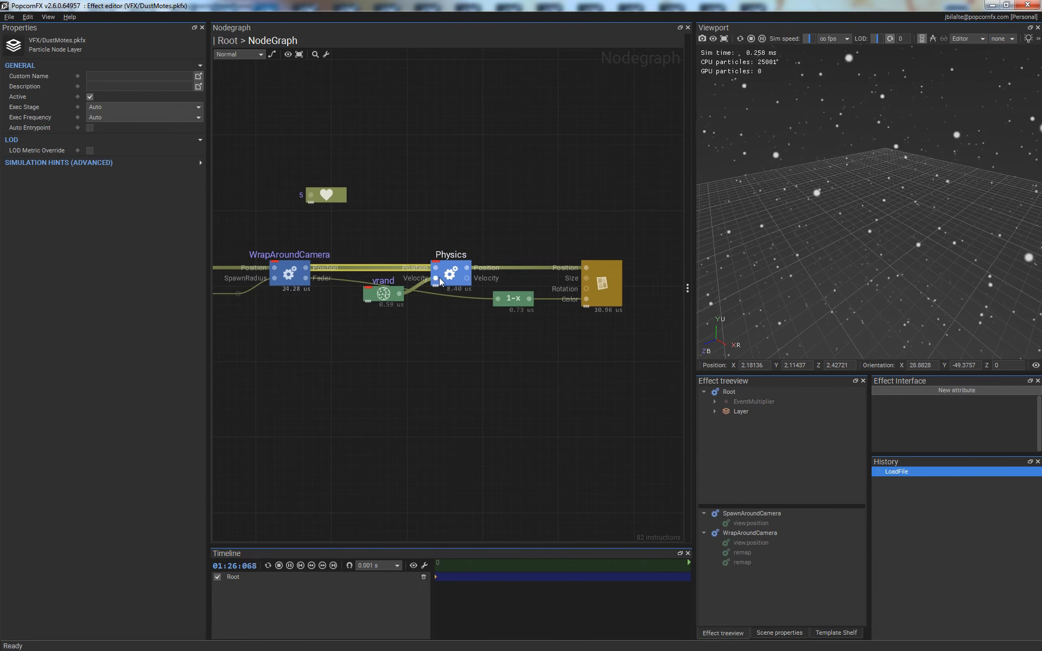
- Feed the Physics node's Velocity input from a new scene.axisUp node placed directly below vrand
{"action": "left_click_drag", "start_coordinate": [437, 278], "coordinate": [386, 334]}
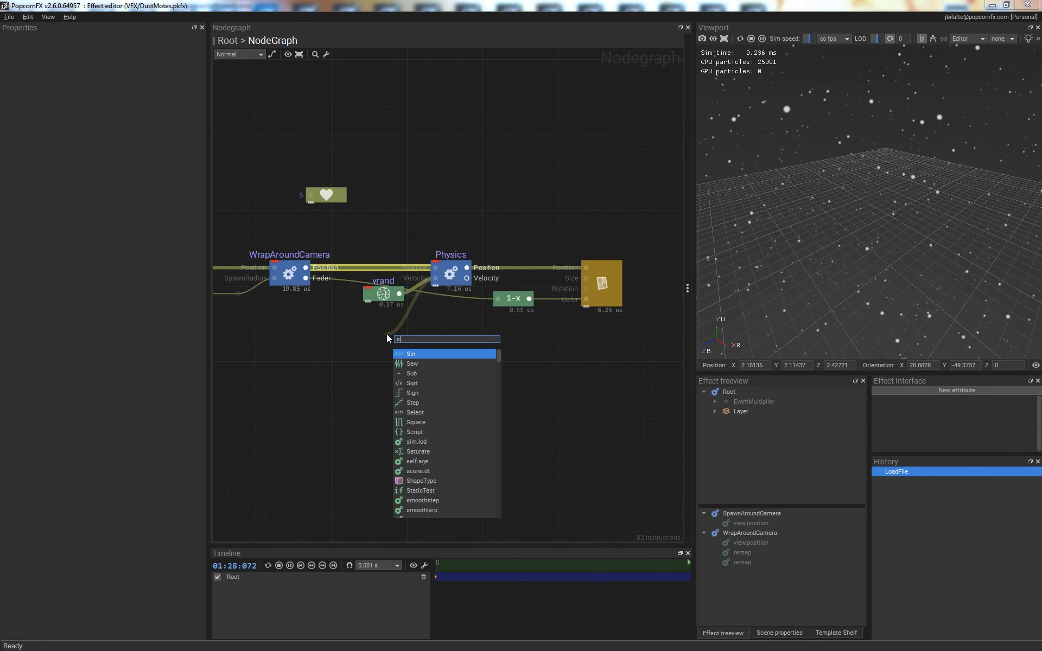
{"action": "type", "text": "scen."}
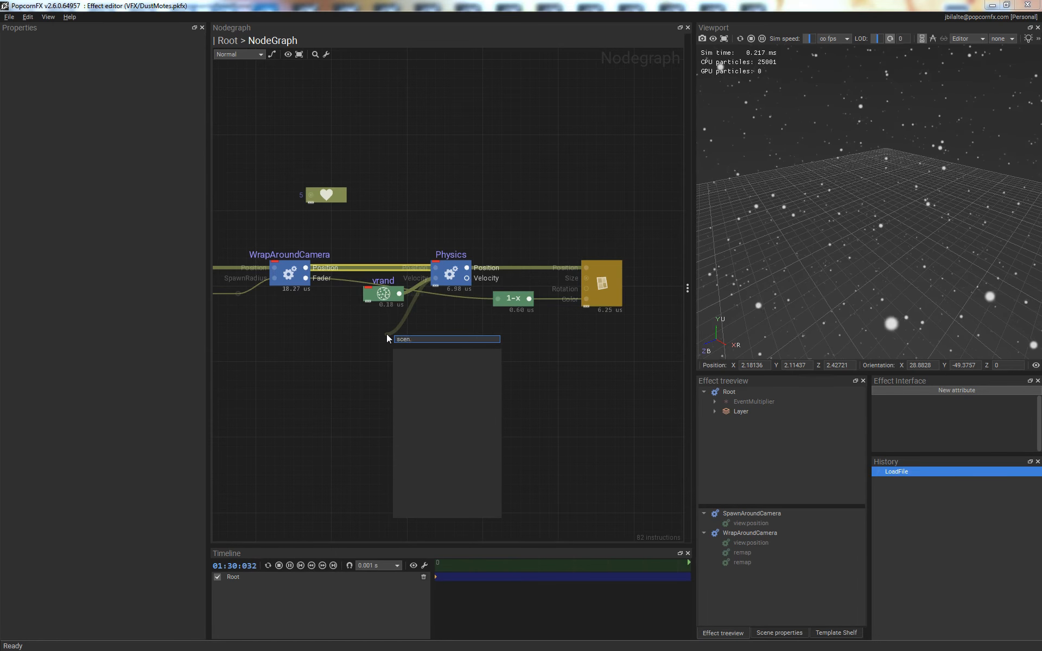
{"action": "key", "text": "BackSpace"}
{"action": "type", "text": "e"}
{"action": "key", "text": "Down"}
{"action": "key", "text": "Down"}
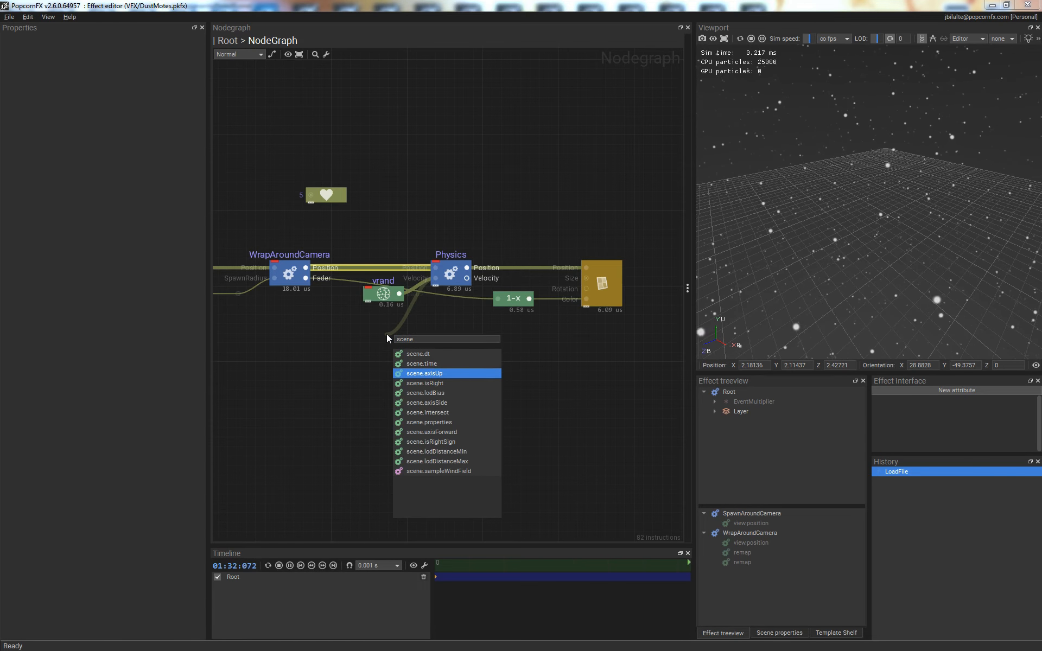
{"action": "type", "text": "up"}
{"action": "key", "text": "Return"}
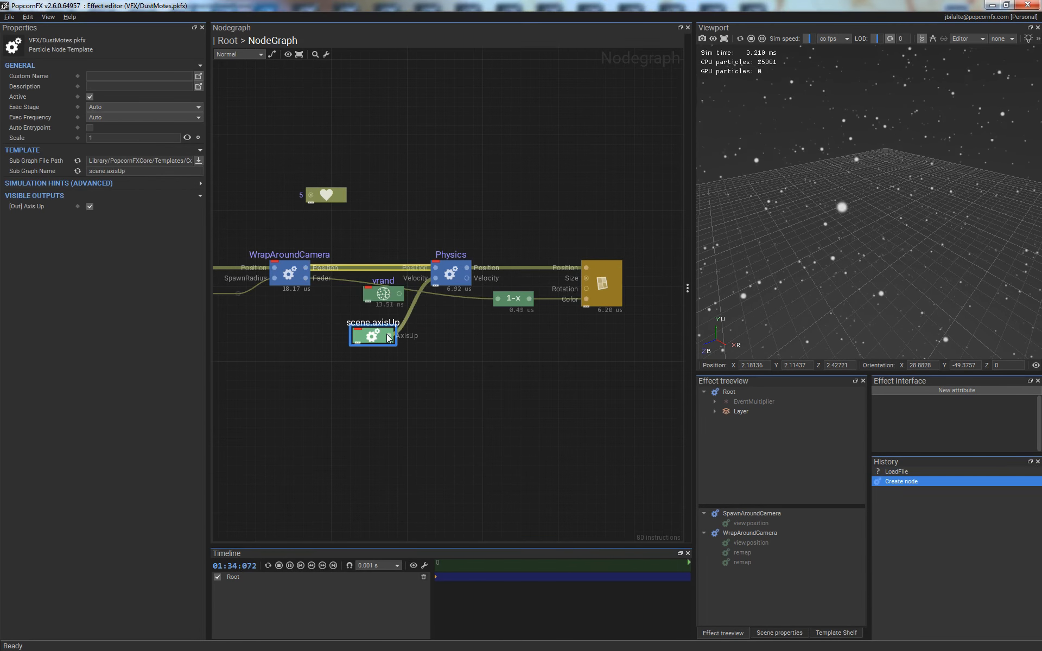
{"action": "left_click", "coordinate": [460, 380]}
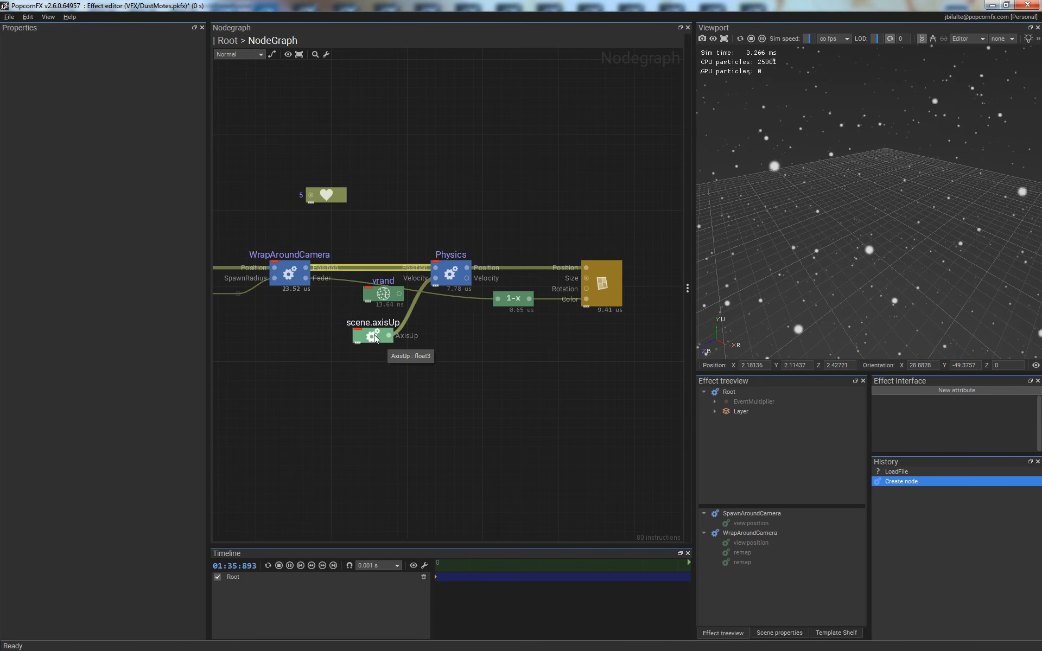
{"action": "left_click_drag", "start_coordinate": [376, 337], "coordinate": [392, 337]}
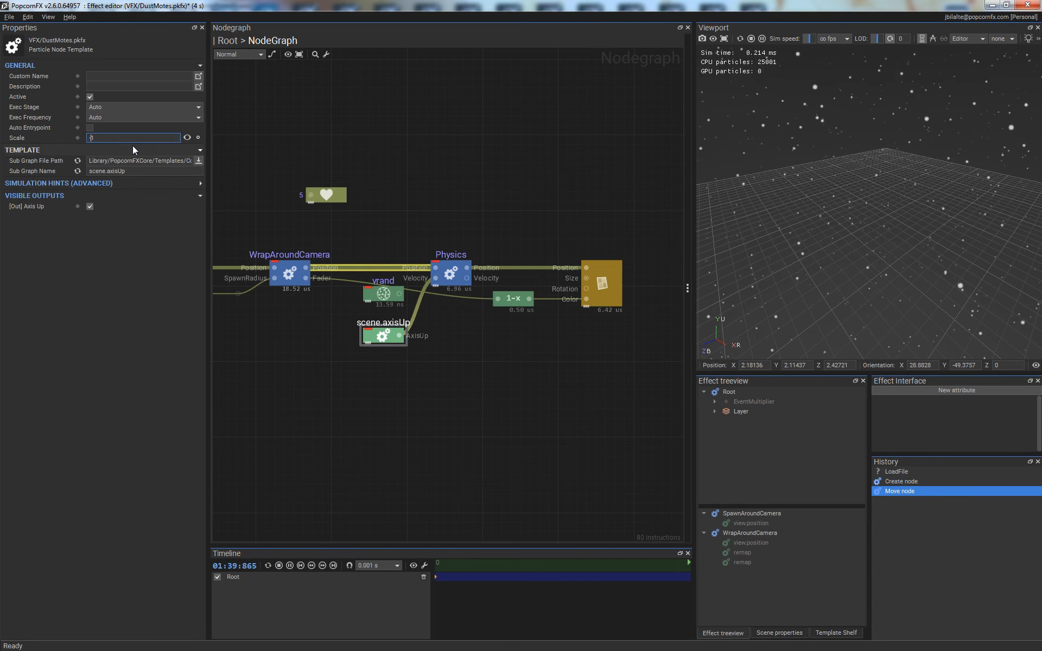
- Set the scene.axisUp node's scale to -1 and restart the effect to check the particle motion
{"action": "type", "text": "-"}
{"action": "key", "text": "Return"}
{"action": "left_click", "coordinate": [485, 427]}
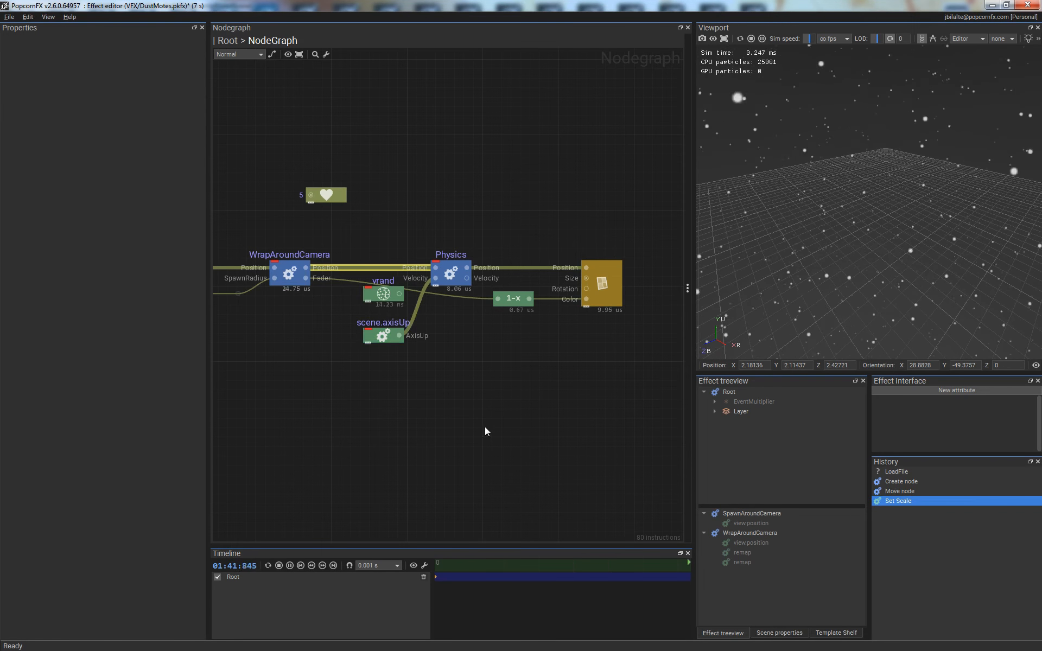
{"action": "key", "text": "space"}
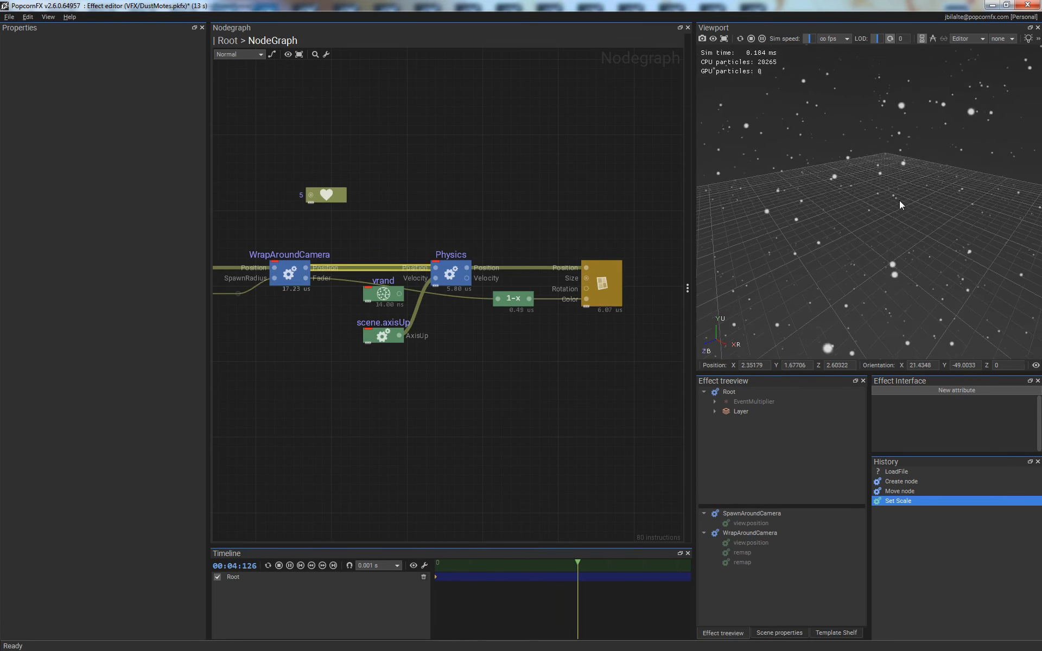
{"action": "left_click_drag", "start_coordinate": [918, 297], "coordinate": [920, 160]}
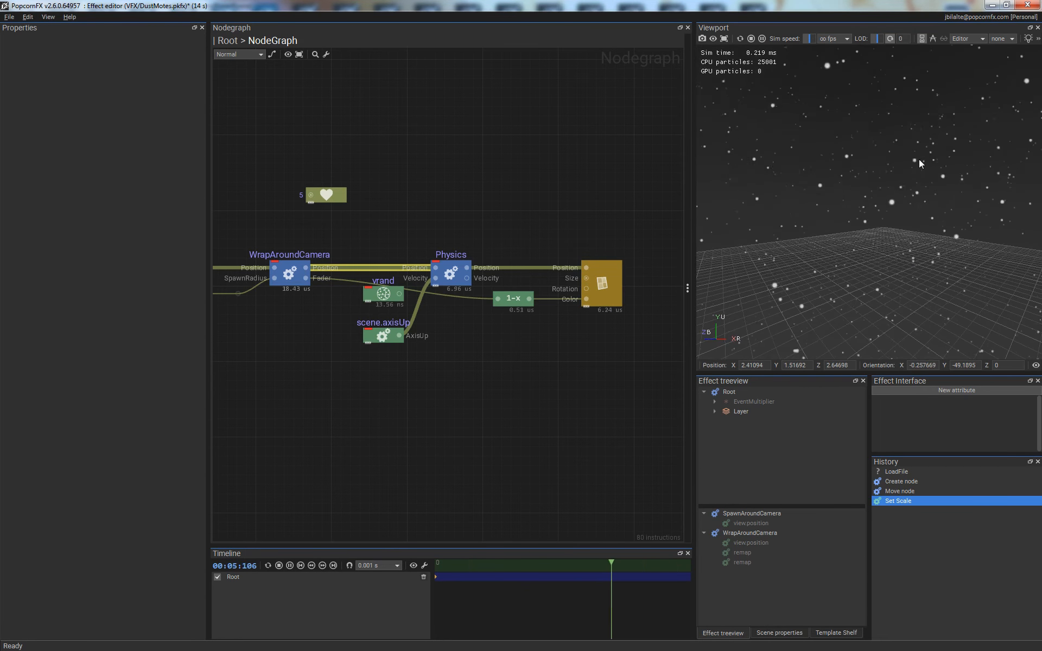
- Set the scene.axisUp node's scale to -6 and restart the effect to check the falling particles
{"action": "left_click", "coordinate": [386, 341]}
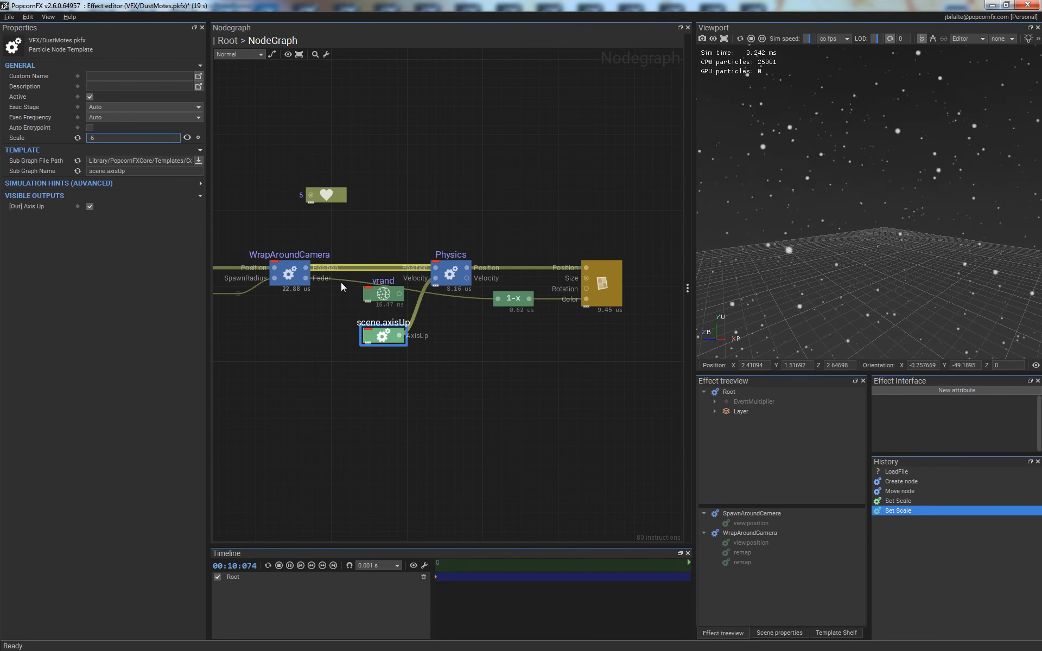
{"action": "left_click", "coordinate": [533, 373]}
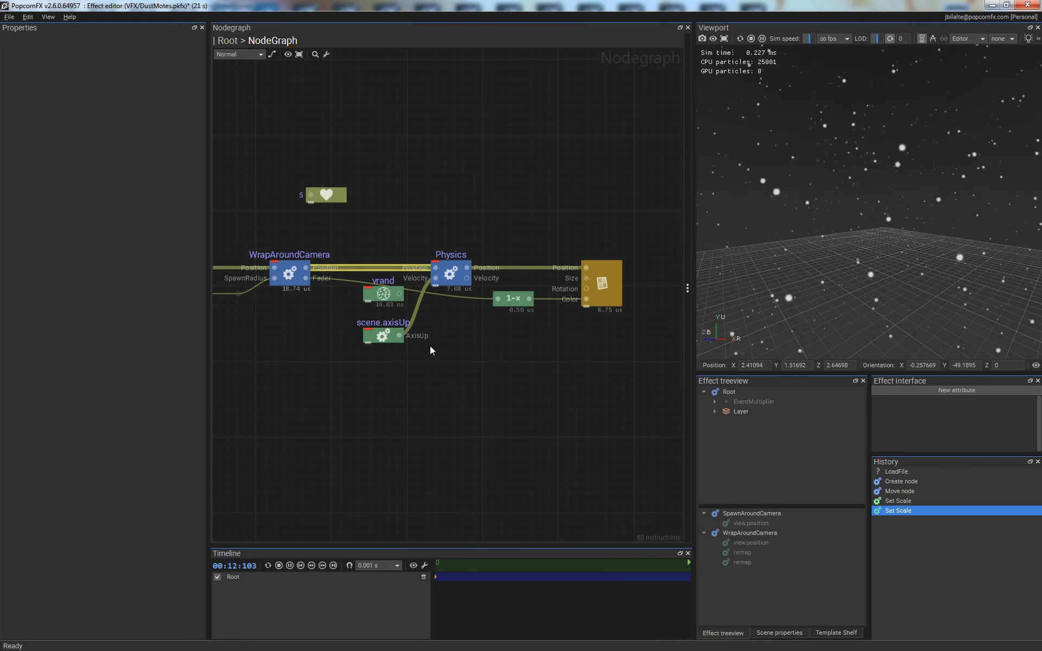
{"action": "key", "text": "space"}
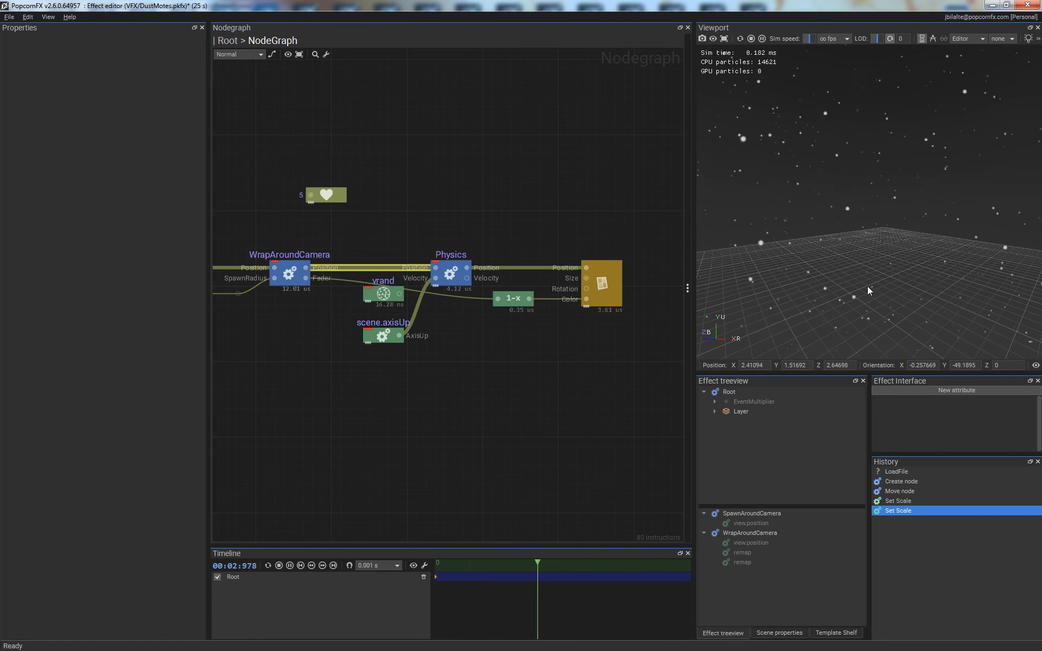
{"action": "right_click_drag", "start_coordinate": [868, 286], "coordinate": [876, 175]}
{"action": "right_click_drag", "start_coordinate": [876, 232], "coordinate": [890, 129]}
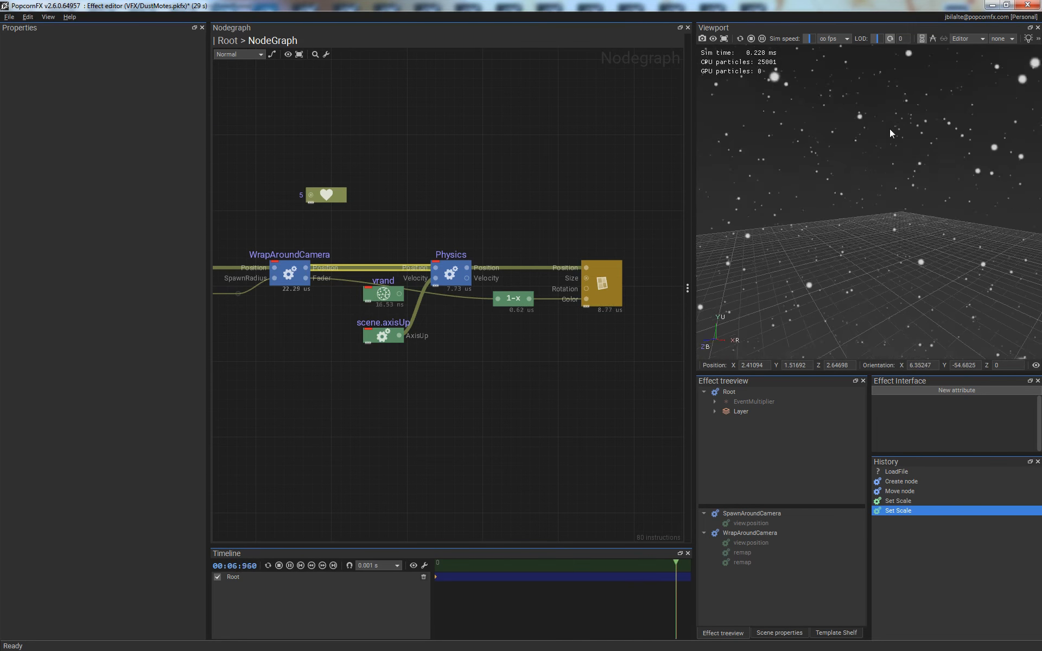
- Set the billboard renderer's Billboarding Mode to AxisAligned
{"action": "left_click", "coordinate": [613, 282]}
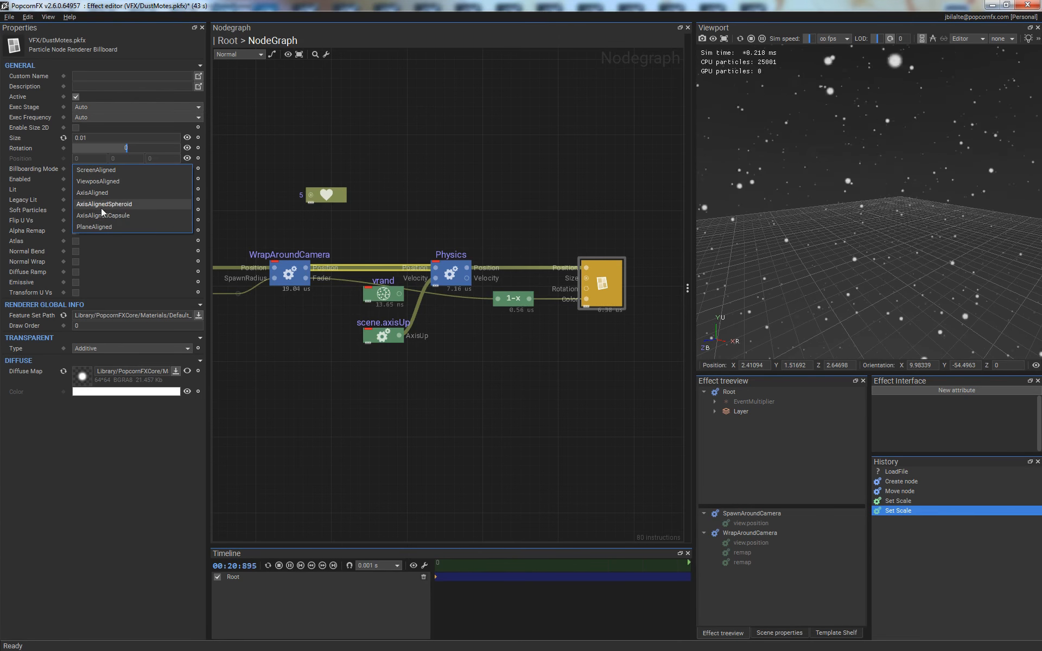
{"action": "left_click", "coordinate": [92, 193]}
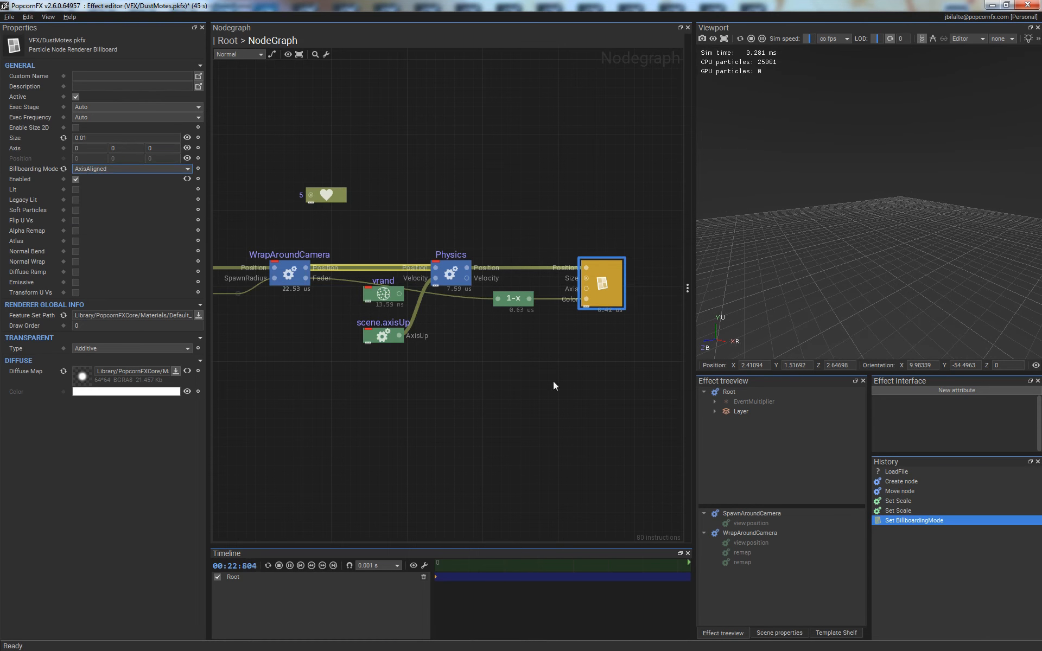
{"action": "left_click", "coordinate": [657, 367]}
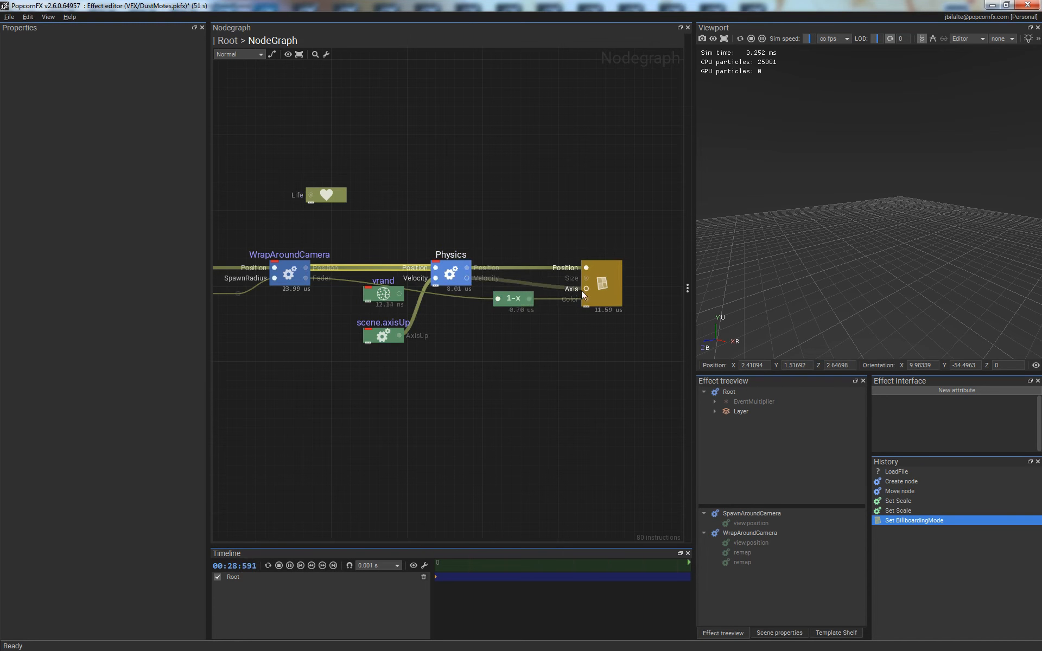
- Link the Physics node's Velocity output to the renderer's Axis input and inspect the streaks from several angles
{"action": "left_click_drag", "start_coordinate": [580, 295], "coordinate": [586, 289]}
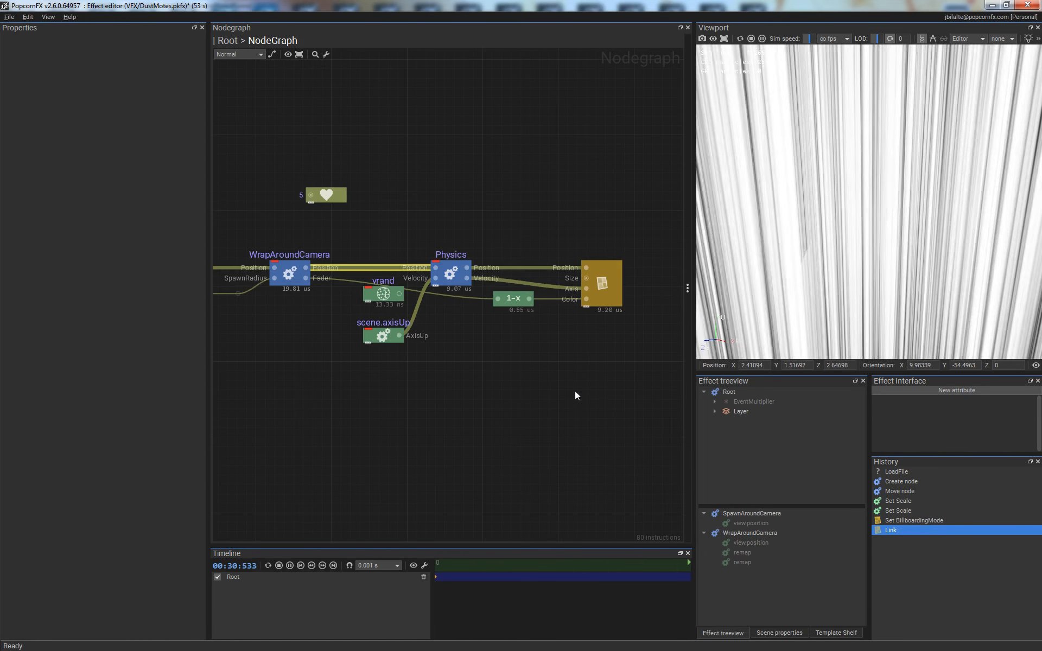
{"action": "right_click_drag", "start_coordinate": [884, 109], "coordinate": [897, 389]}
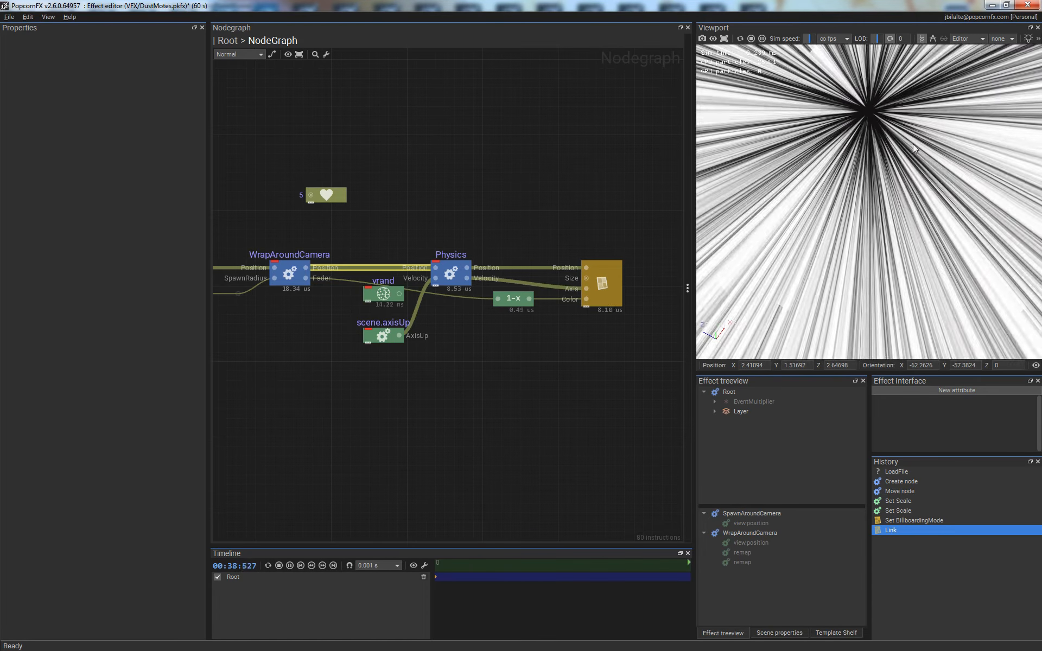
{"action": "mouse_move", "coordinate": [913, 144]}
{"action": "right_mouse_down"}
{"action": "mouse_move", "coordinate": [885, 230]}
{"action": "mouse_move", "coordinate": [920, 255]}
{"action": "mouse_move", "coordinate": [884, 124]}
{"action": "mouse_move", "coordinate": [867, 317]}
{"action": "mouse_move", "coordinate": [889, 142]}
{"action": "mouse_move", "coordinate": [908, 229]}
{"action": "right_mouse_up"}
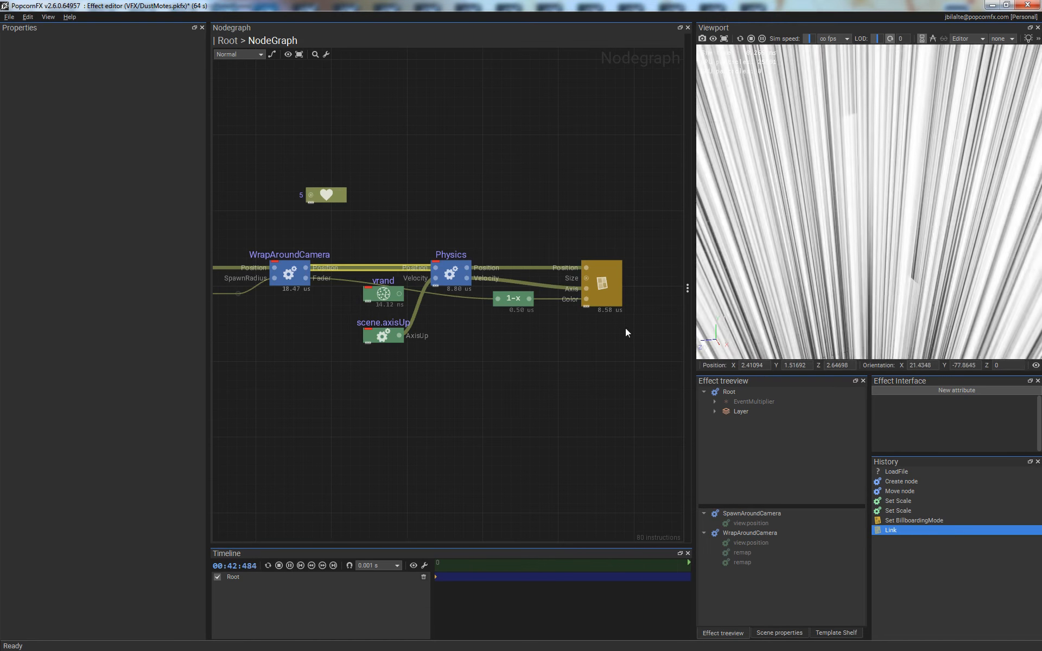
- Move the 1-x node down and insert a Mul node on the link between Physics Velocity and the renderer's Axis
{"action": "left_click_drag", "start_coordinate": [513, 298], "coordinate": [508, 340]}
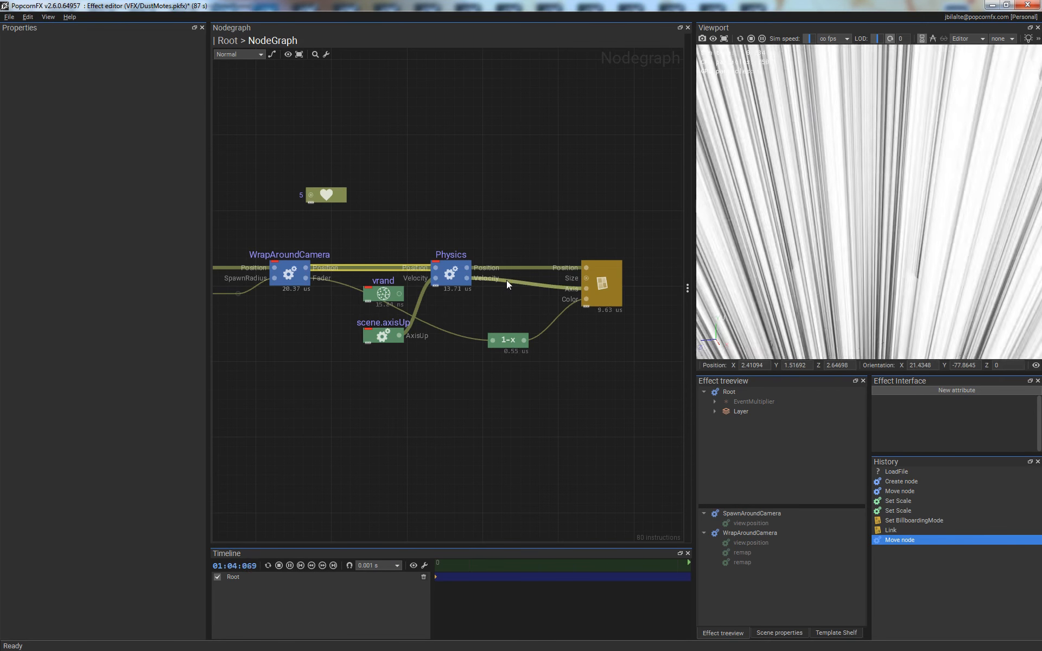
{"action": "right_click", "coordinate": [506, 282]}
{"action": "type", "text": "mul"}
{"action": "key", "text": "Return"}
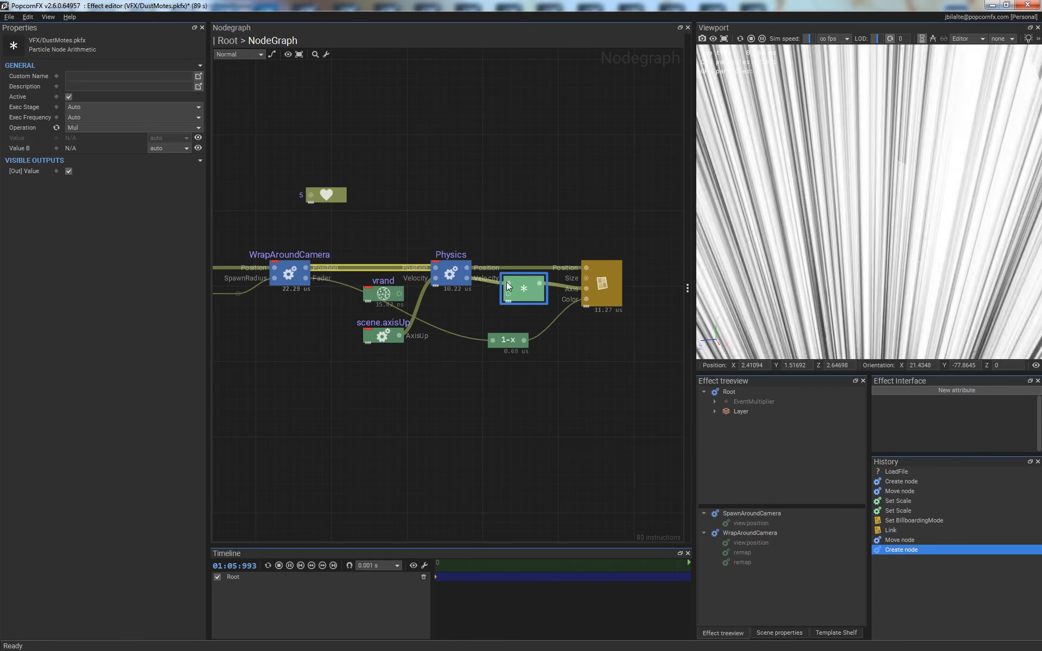
{"action": "left_click_drag", "start_coordinate": [515, 287], "coordinate": [523, 300]}
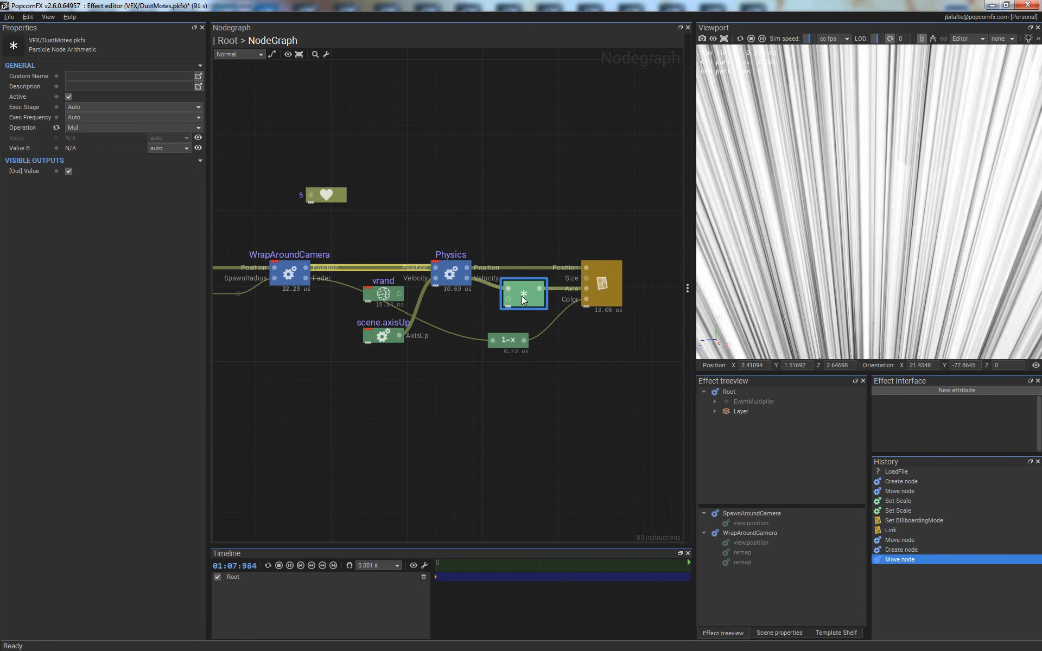
- Set the Mul node's Value B to a float of 0.016 and inspect the shortened particle streaks
{"action": "left_click", "coordinate": [168, 148]}
{"action": "left_click", "coordinate": [170, 158]}
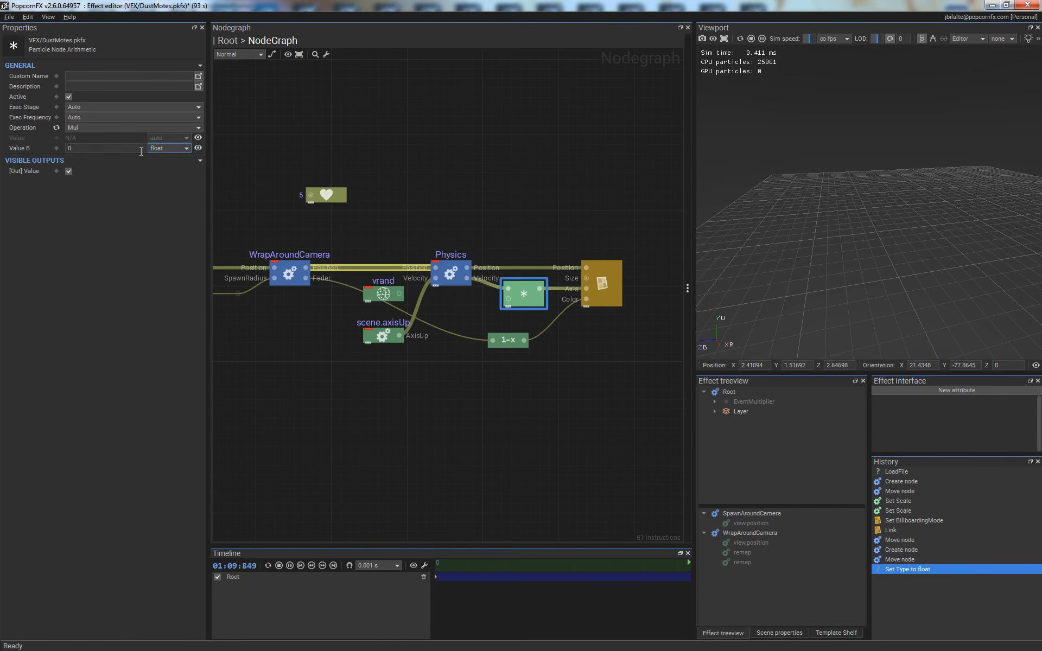
{"action": "left_click", "coordinate": [124, 148]}
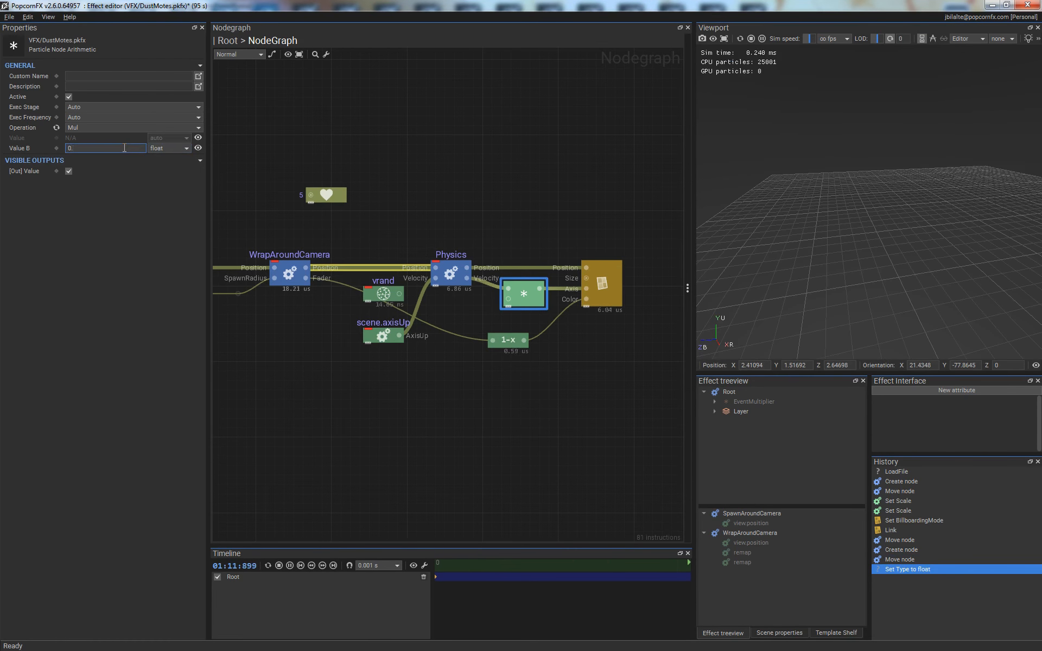
{"action": "type", "text": ".016"}
{"action": "key", "text": "Return"}
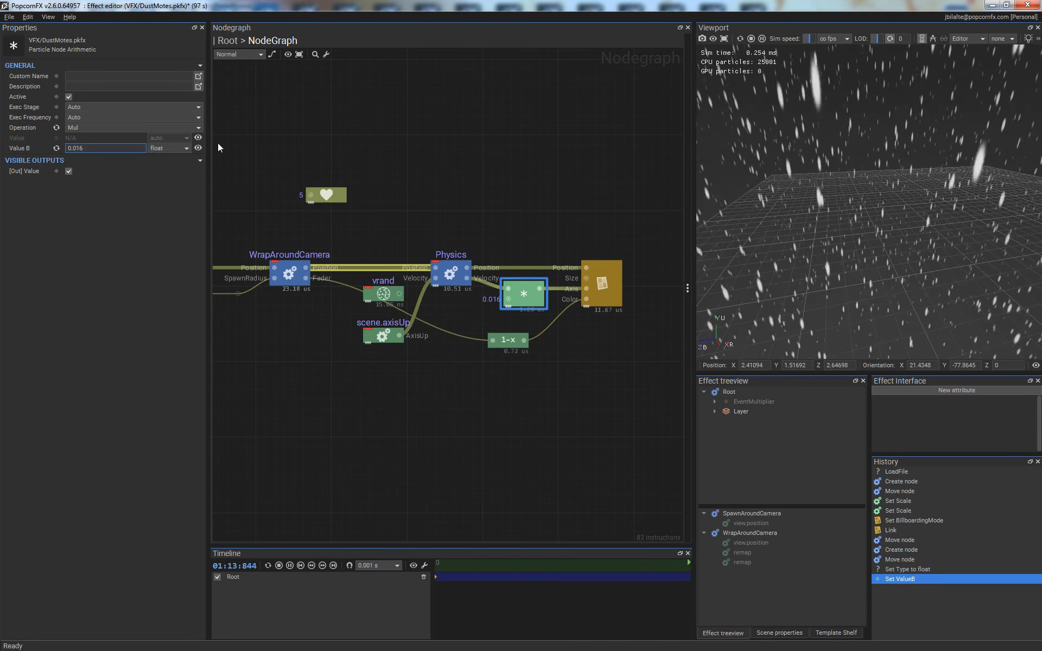
{"action": "left_click", "coordinate": [562, 366]}
{"action": "left_click_drag", "start_coordinate": [889, 297], "coordinate": [818, 317]}
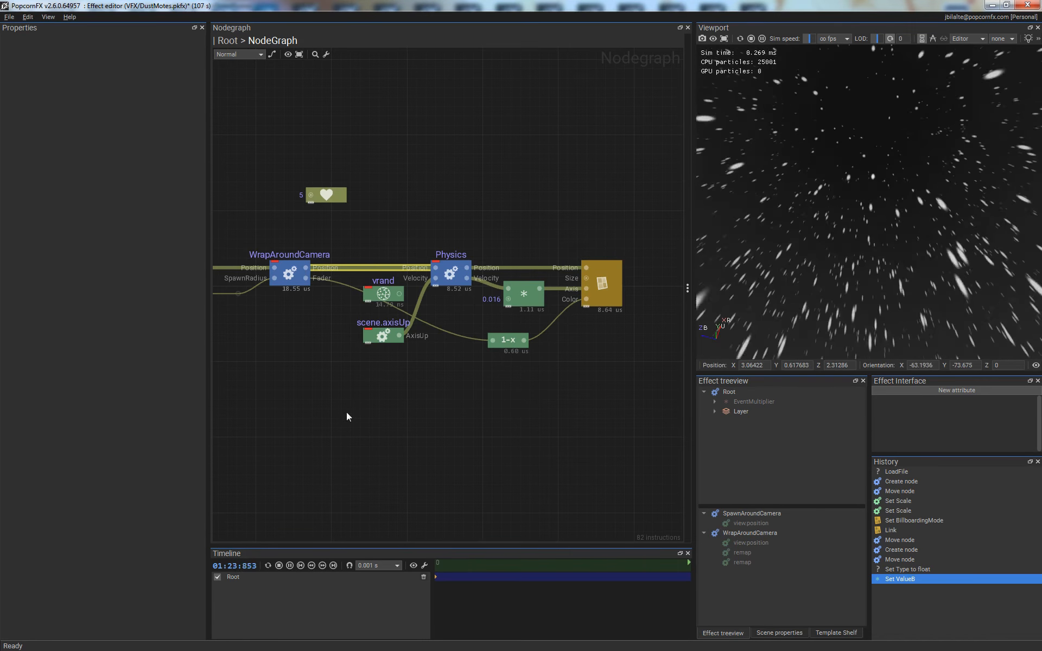
{"action": "left_click_drag", "start_coordinate": [878, 222], "coordinate": [918, 208]}
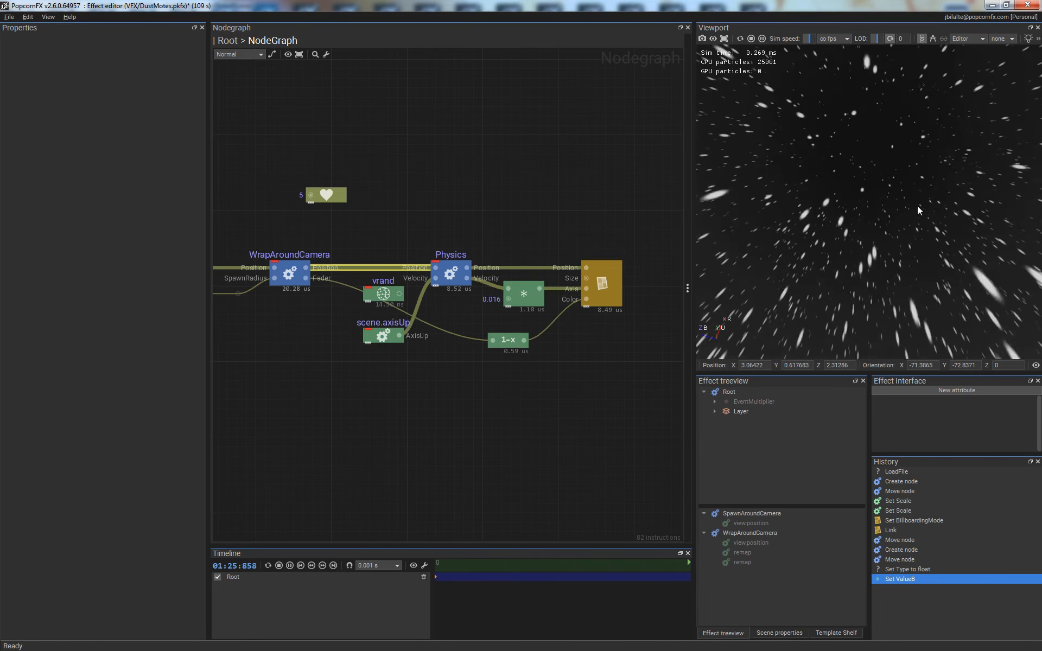
- Slow the viewport simulation speed to about 0.008 to examine individual particle streaks
{"action": "left_click", "coordinate": [808, 41]}
{"action": "left_click_drag", "start_coordinate": [809, 40], "coordinate": [805, 41]}
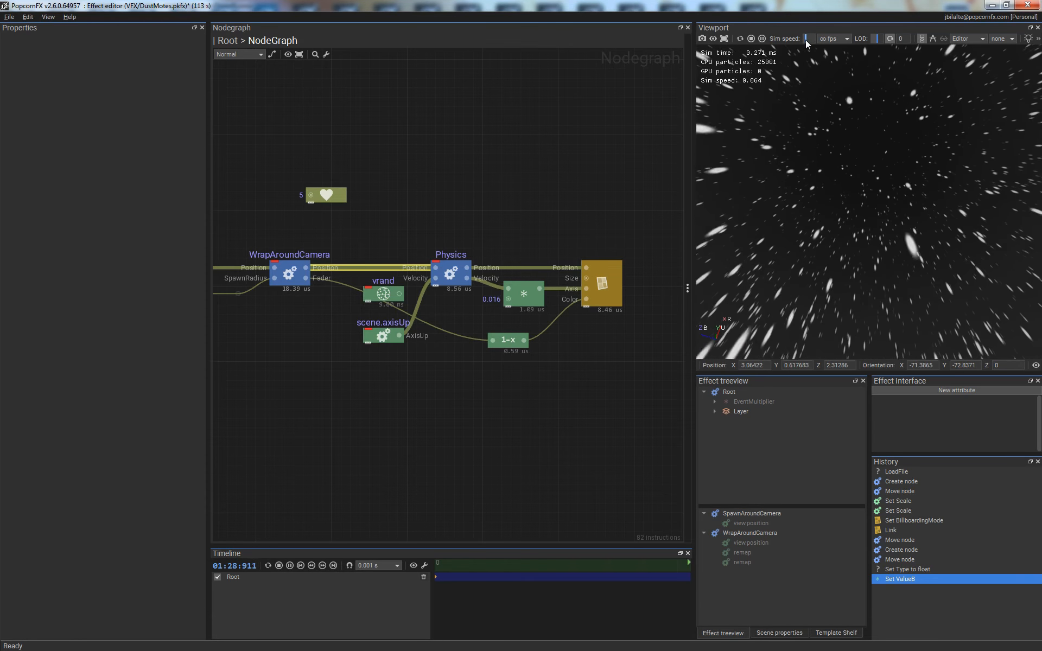
{"action": "middle_click_drag", "start_coordinate": [915, 179], "coordinate": [951, 226]}
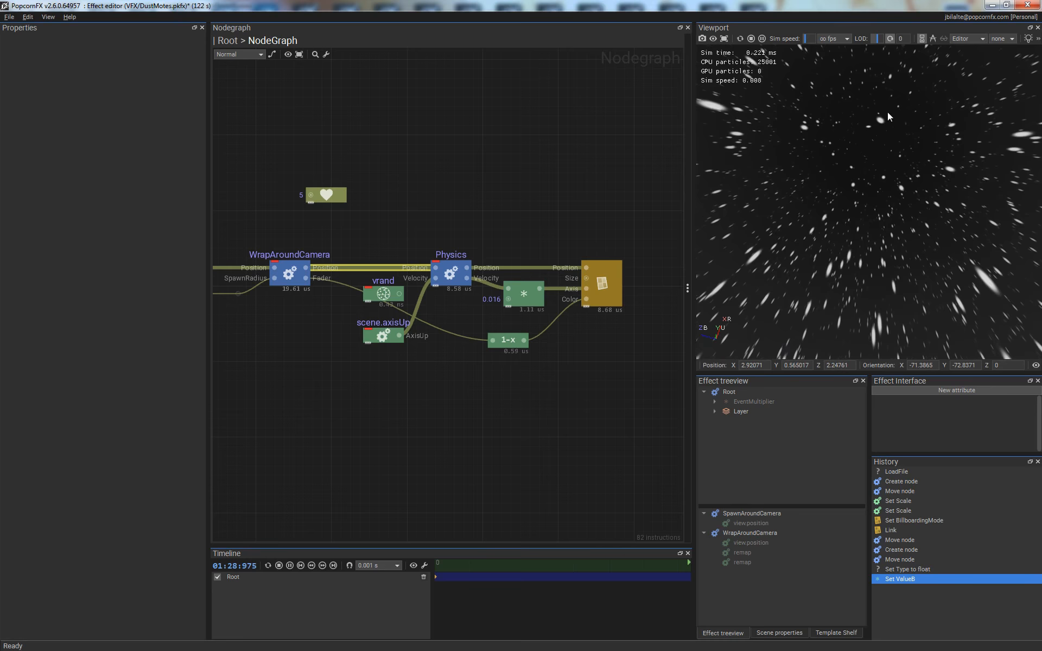
{"action": "middle_click_drag", "start_coordinate": [887, 112], "coordinate": [848, 134]}
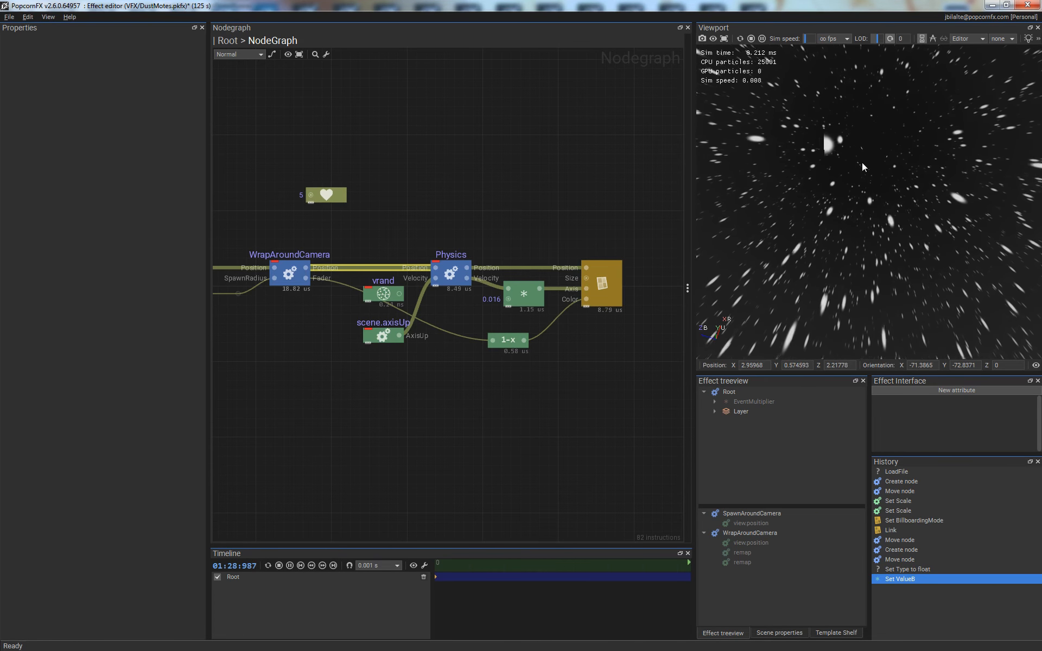
- Display the particles in wireframe-shaded mode and inspect the billboard outlines in the slowed simulation
{"action": "key", "text": "w"}
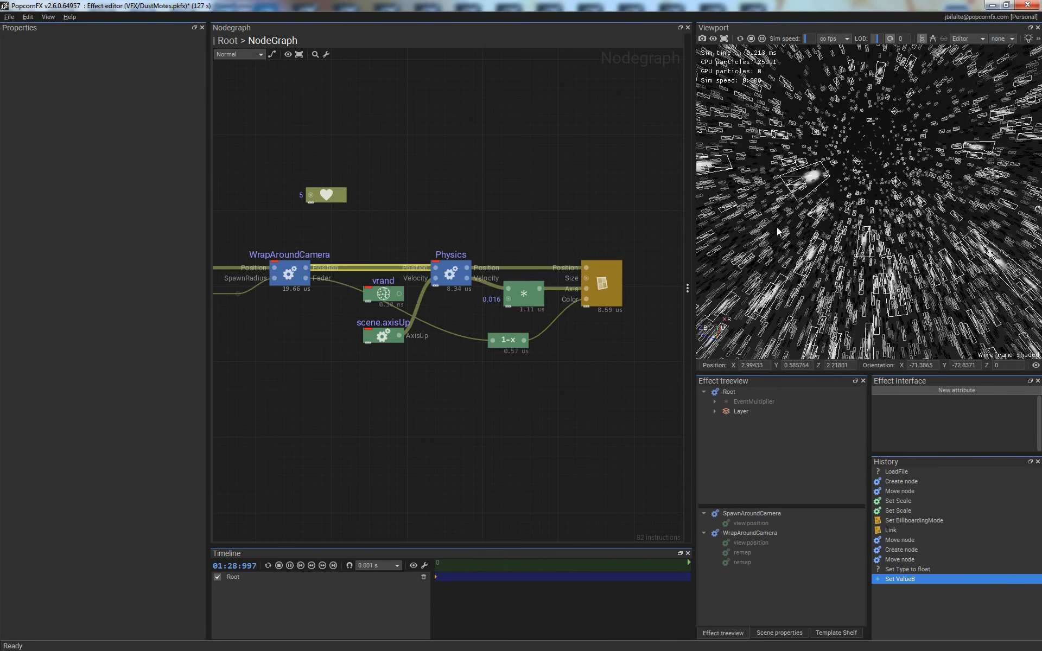
{"action": "left_click_drag", "start_coordinate": [694, 156], "coordinate": [477, 154]}
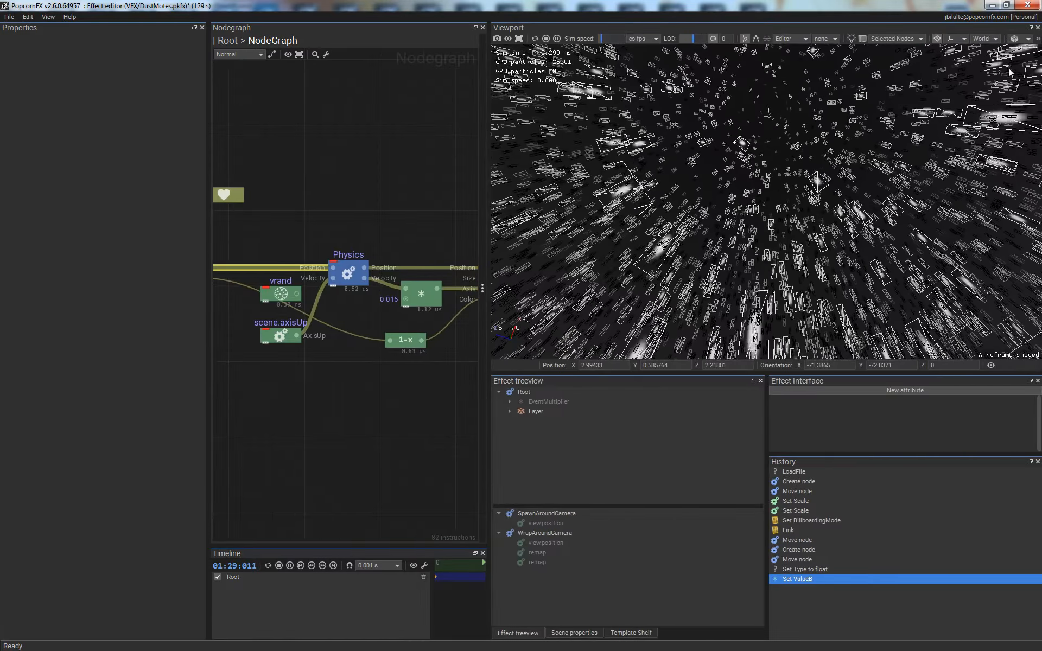
{"action": "left_click", "coordinate": [1021, 38]}
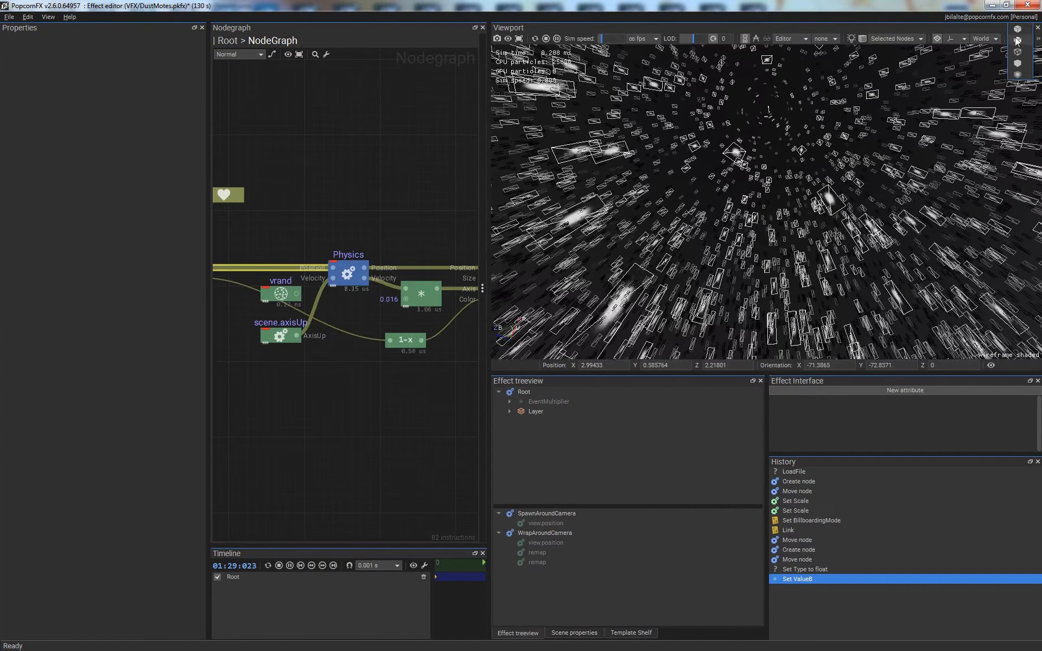
{"action": "left_click_drag", "start_coordinate": [484, 112], "coordinate": [687, 123]}
{"action": "mouse_move", "coordinate": [877, 184]}
{"action": "middle_mouse_down"}
{"action": "mouse_move", "coordinate": [849, 188]}
{"action": "mouse_move", "coordinate": [857, 185]}
{"action": "middle_mouse_up"}
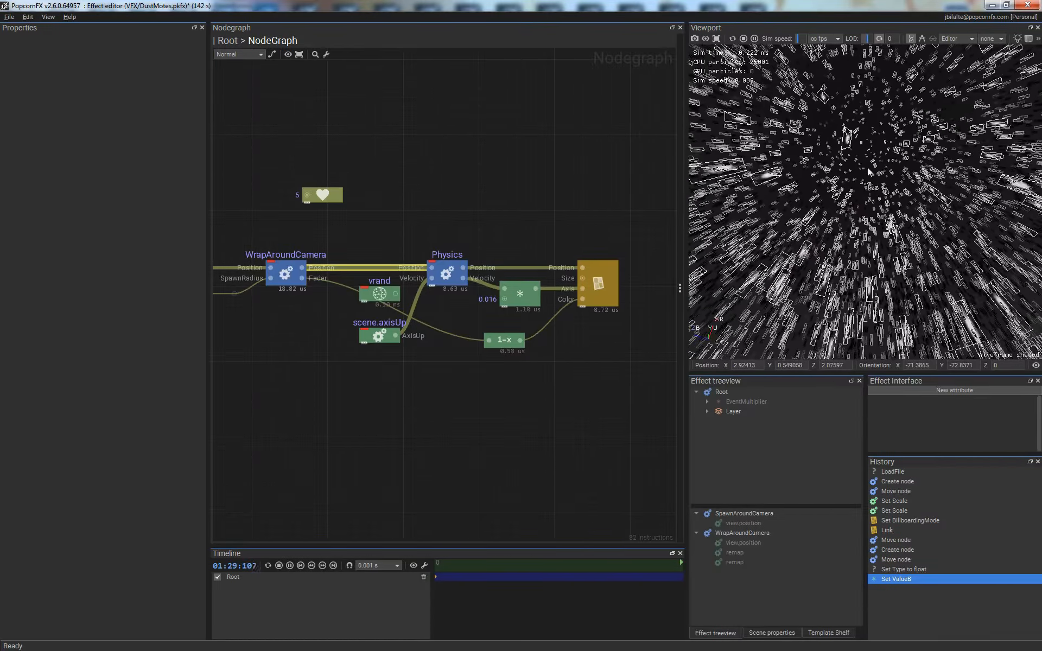
- Set the billboard renderer's Billboarding Mode to AxisAlignedSpheroid and examine the particles with the wireframe overlay turned off
{"action": "left_click", "coordinate": [610, 282]}
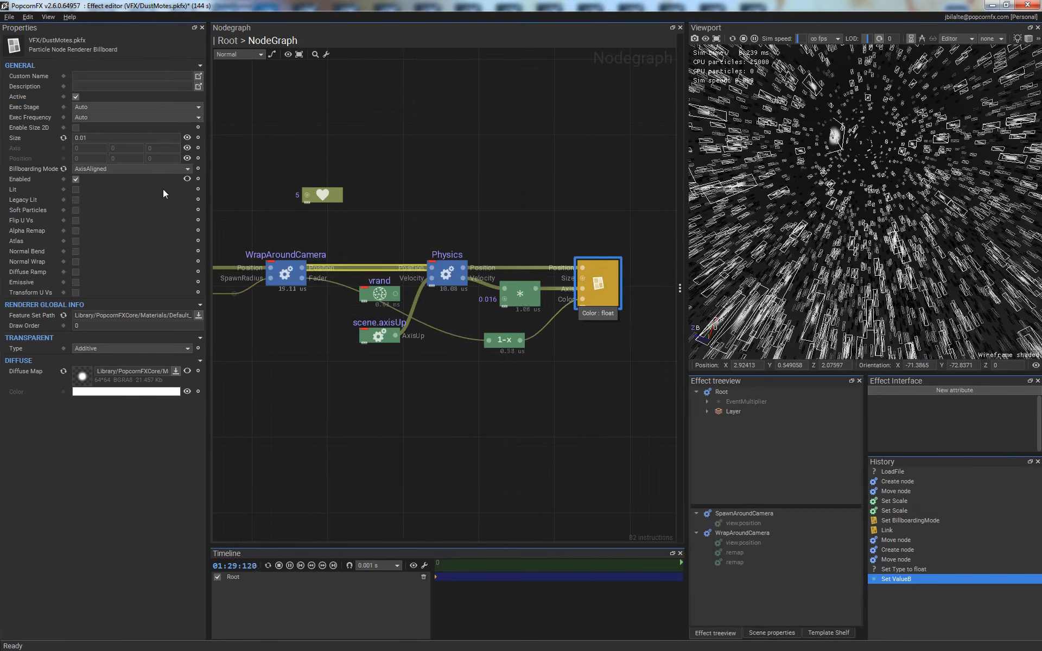
{"action": "left_click", "coordinate": [110, 169]}
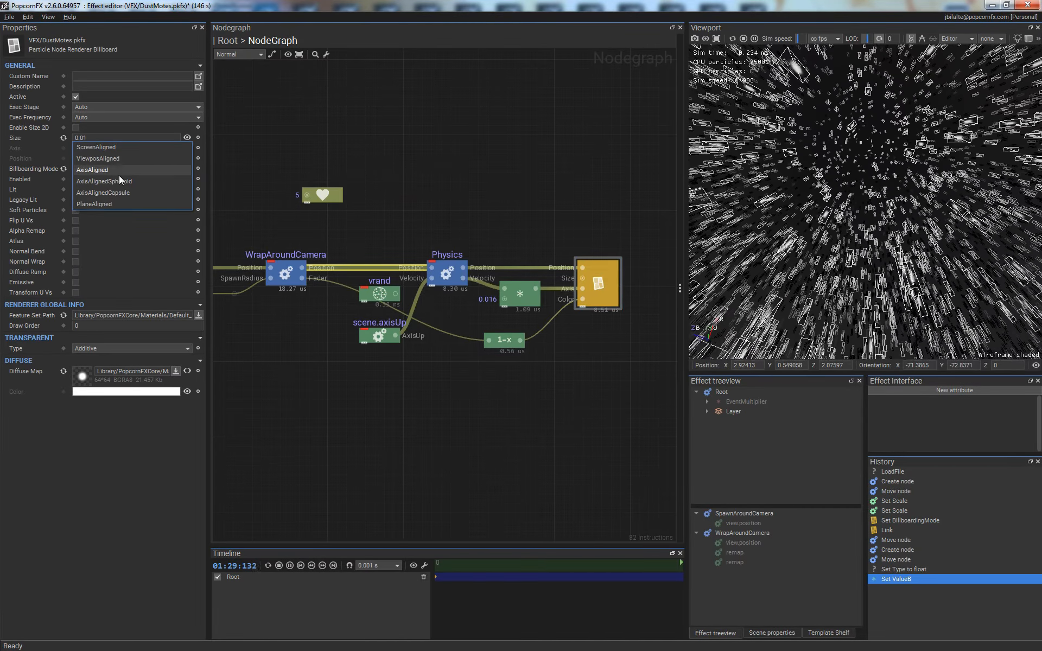
{"action": "left_click", "coordinate": [98, 181]}
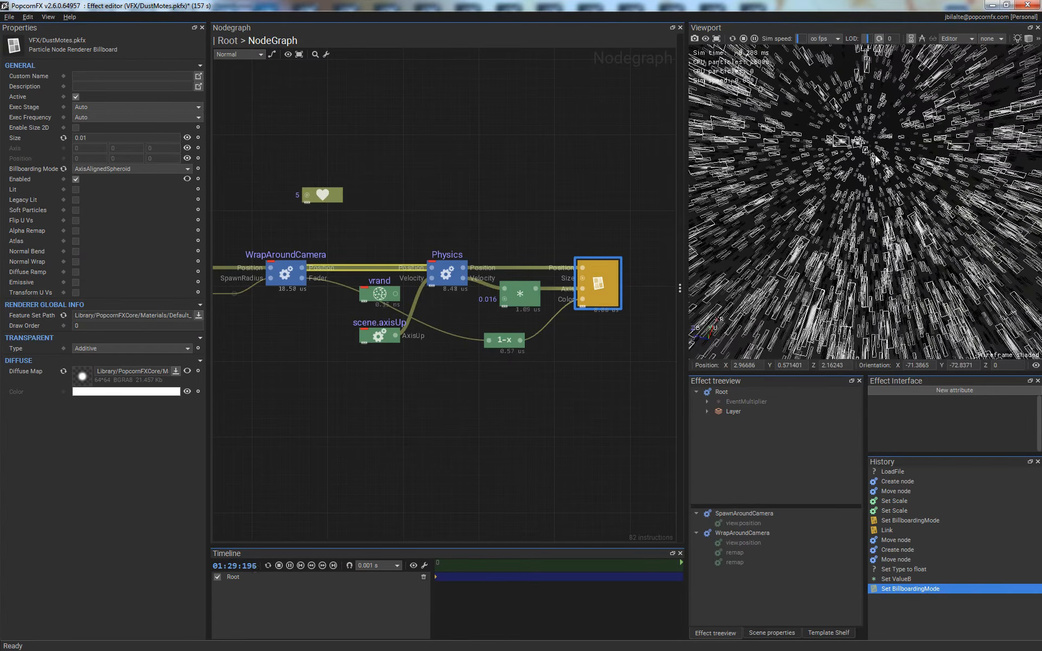
{"action": "key", "text": "w"}
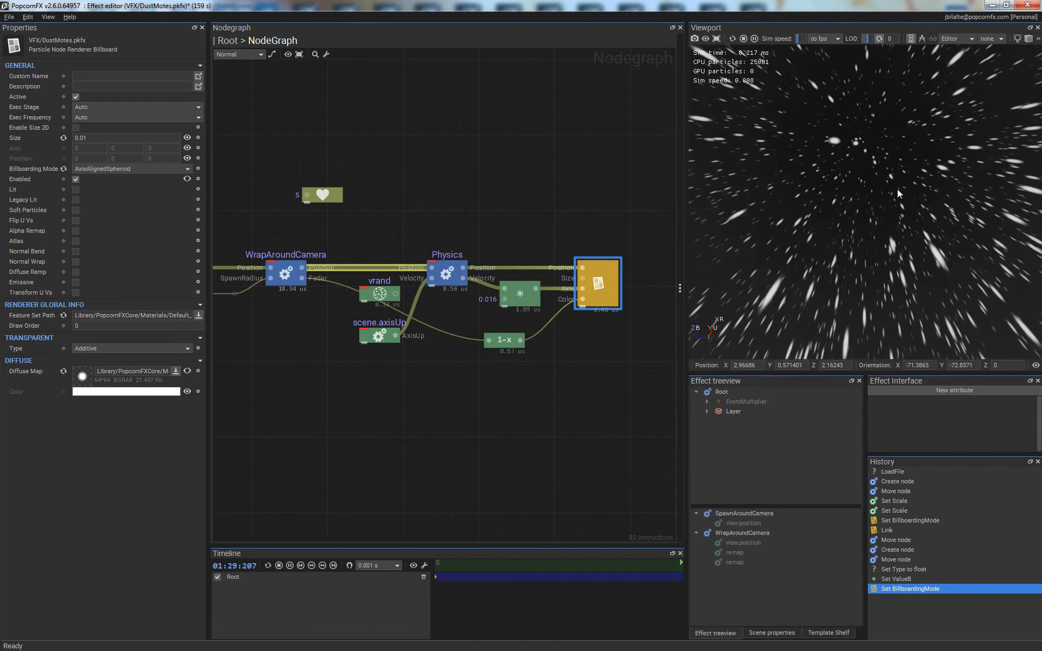
{"action": "key", "text": "Left"}
{"action": "middle_click_drag", "start_coordinate": [868, 165], "coordinate": [887, 181]}
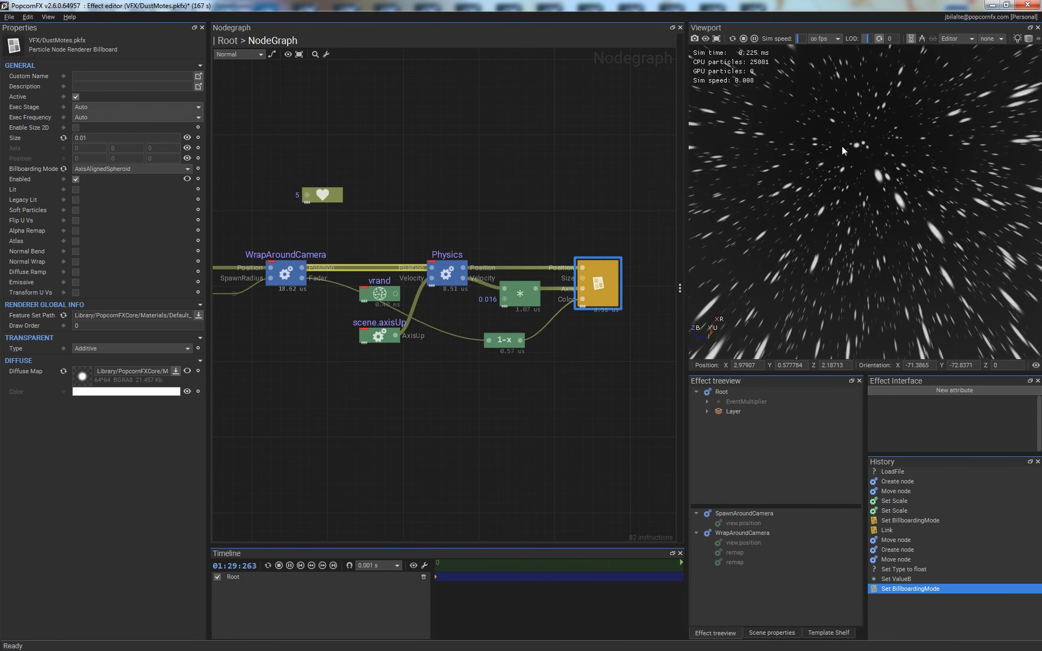
- Restore the simulation speed to 1.00x and view the falling particles from the side
{"action": "left_click", "coordinate": [809, 39]}
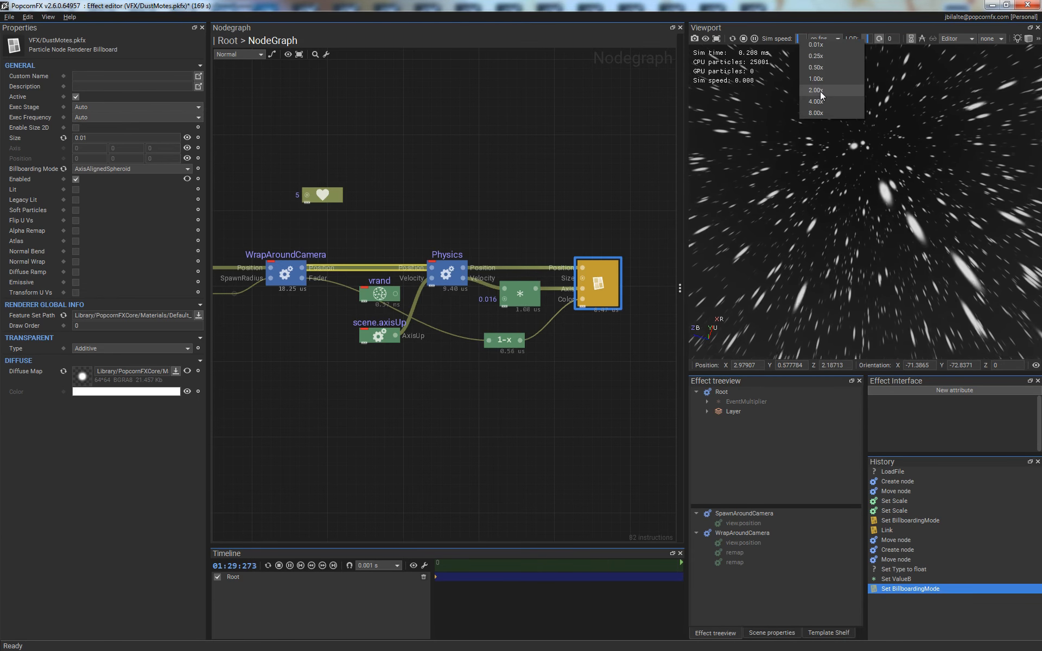
{"action": "left_click", "coordinate": [824, 79]}
{"action": "left_click_drag", "start_coordinate": [884, 178], "coordinate": [879, 217]}
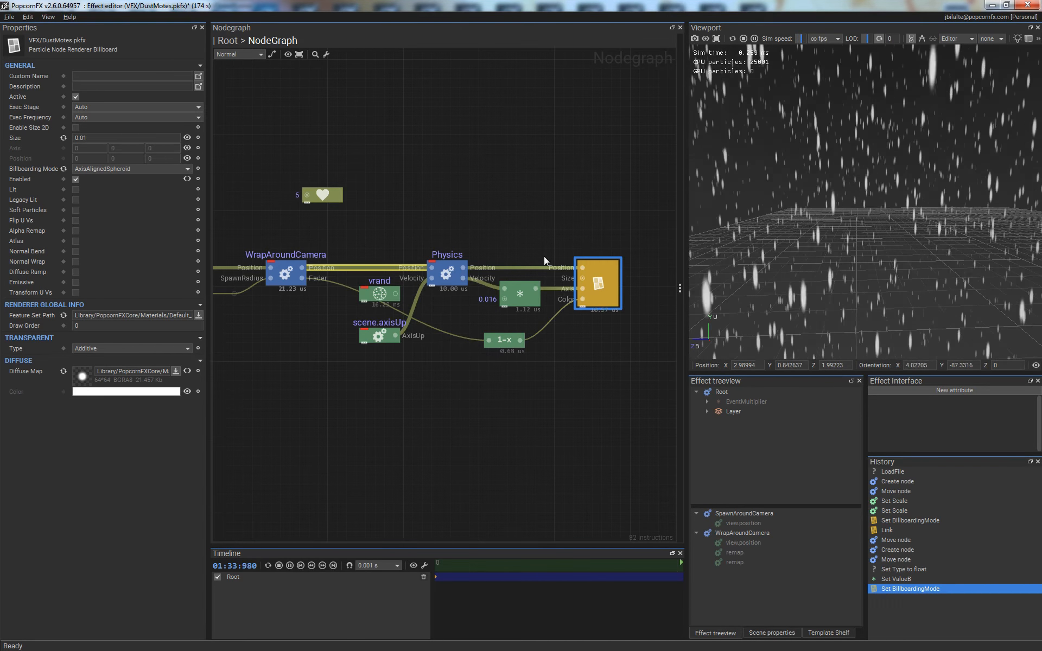
- Change the renderer's Billboarding Mode to AxisAlignedCapsule and look over the falling streaks
{"action": "left_click", "coordinate": [119, 171]}
{"action": "left_click", "coordinate": [109, 182]}
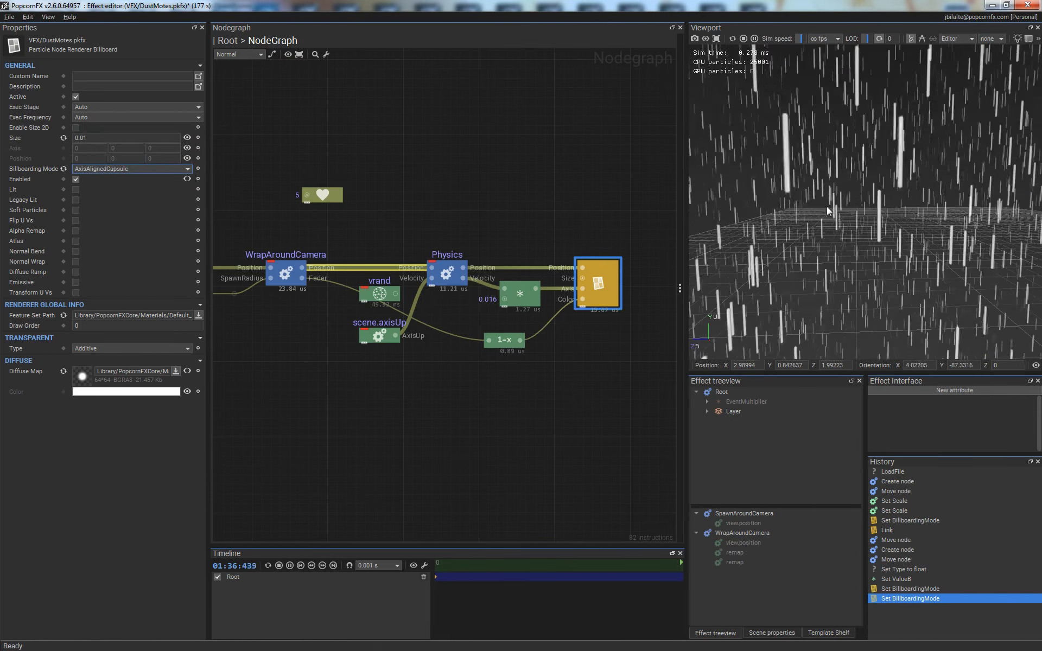
{"action": "middle_click_drag", "start_coordinate": [913, 153], "coordinate": [834, 145]}
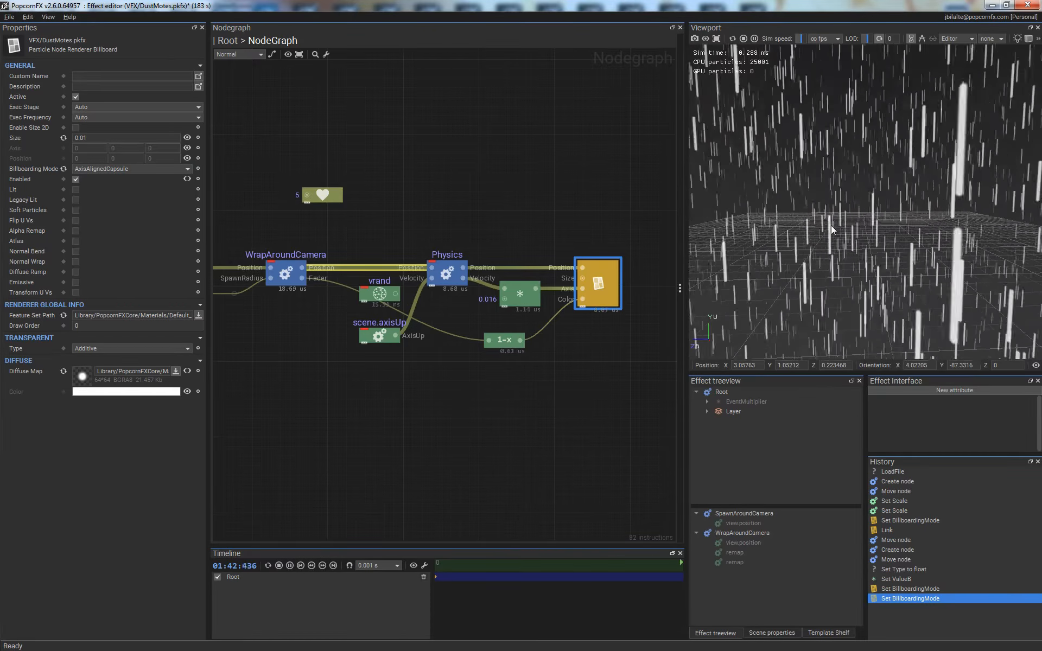
- Turn the wireframe overlay on and slow the simulation to about 0.01 to inspect the capsule geometry from above
{"action": "key", "text": "w"}
{"action": "mouse_move", "coordinate": [791, 196]}
{"action": "right_mouse_down"}
{"action": "mouse_move", "coordinate": [914, 142]}
{"action": "mouse_move", "coordinate": [914, 166]}
{"action": "right_mouse_up"}
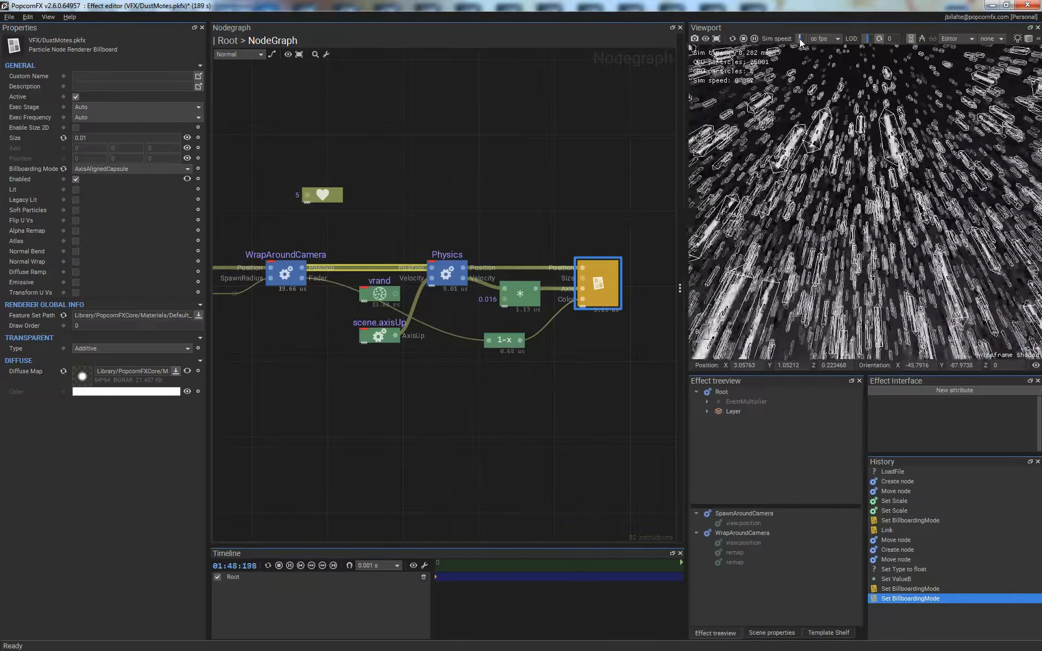
{"action": "left_click_drag", "start_coordinate": [800, 38], "coordinate": [797, 40]}
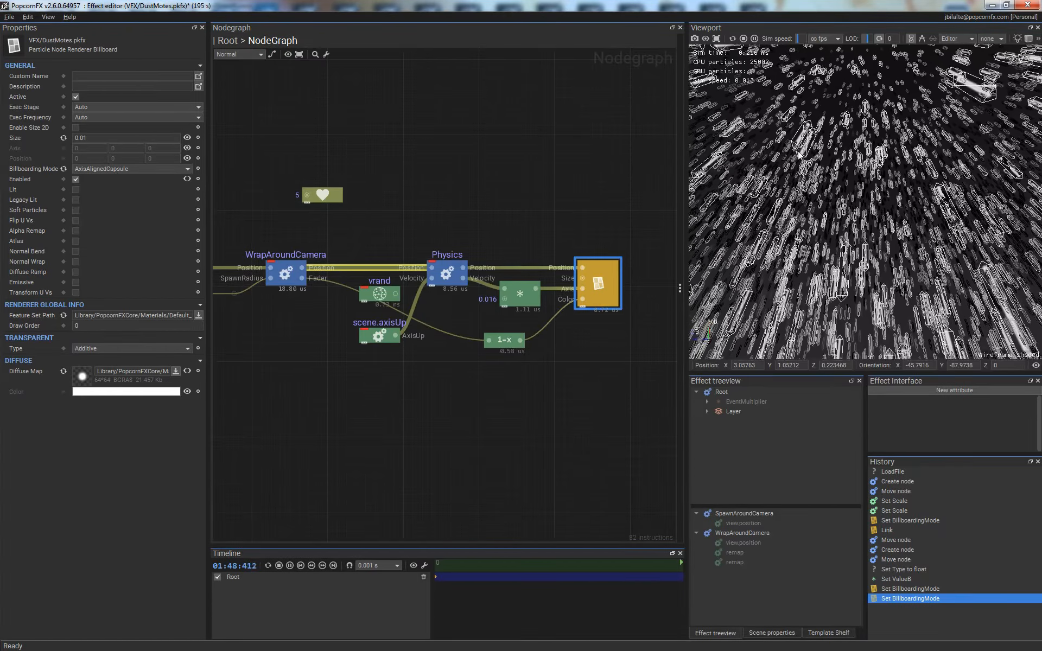
- Return the simulation speed to 1.00x, turn the wireframe overlay off and view the rain from the side
{"action": "right_click", "coordinate": [797, 38]}
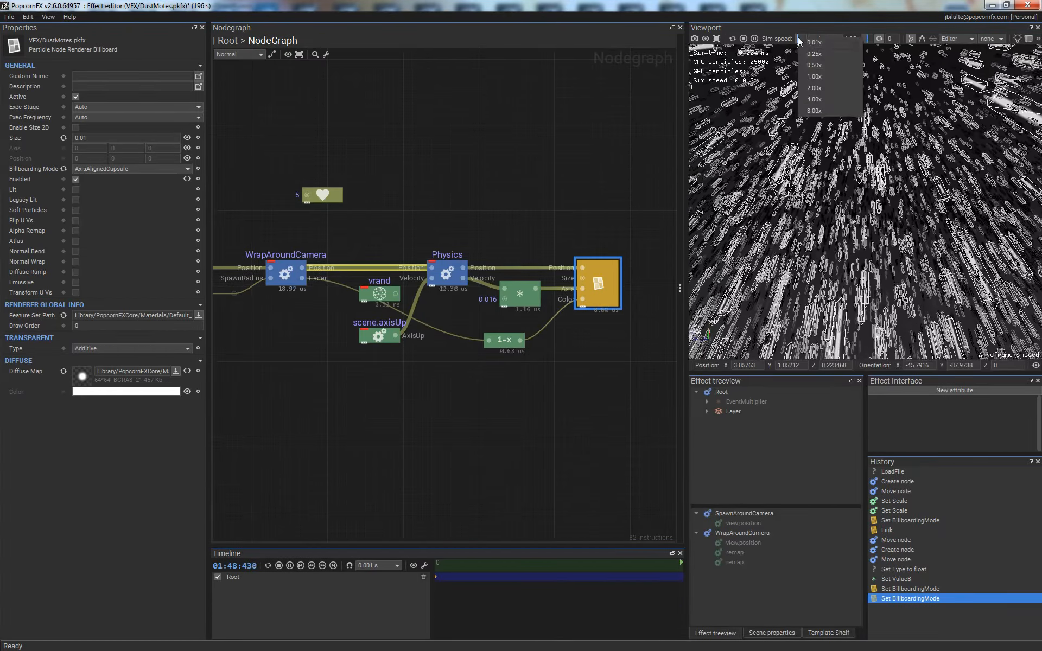
{"action": "left_click", "coordinate": [815, 76]}
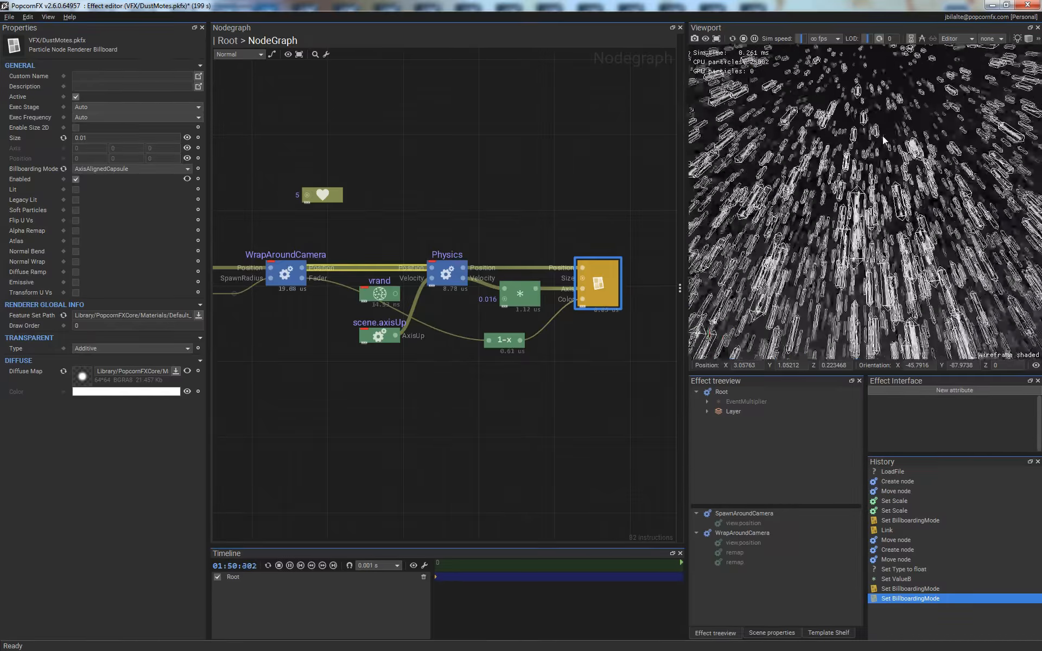
{"action": "key", "text": "w"}
{"action": "mouse_move", "coordinate": [898, 92]}
{"action": "right_mouse_down"}
{"action": "mouse_move", "coordinate": [907, 142]}
{"action": "mouse_move", "coordinate": [898, 208]}
{"action": "right_mouse_up"}
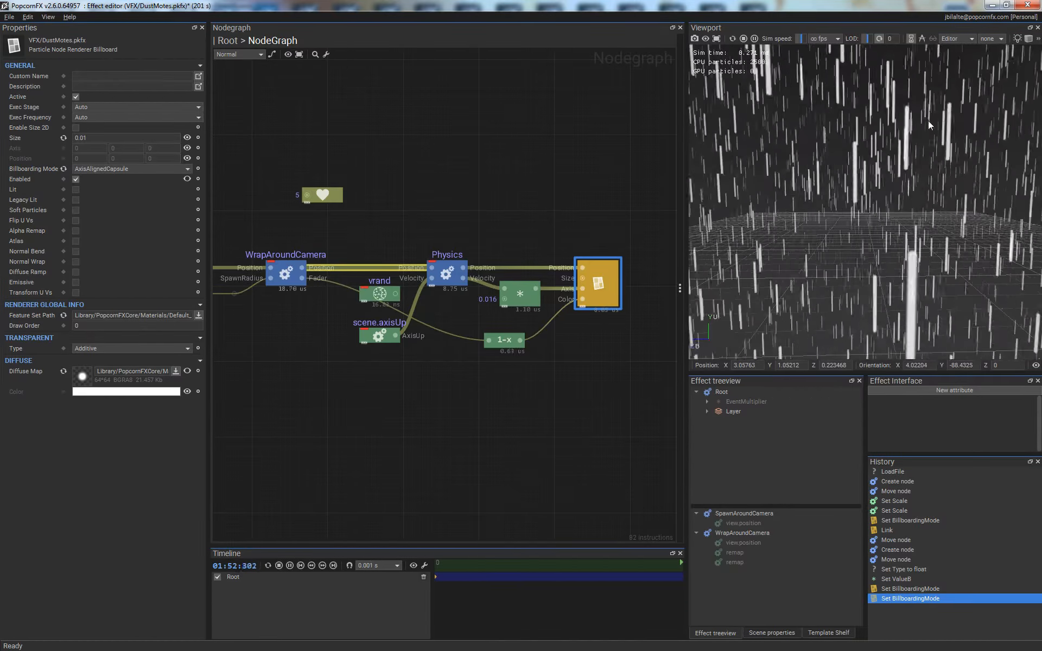
{"action": "middle_click_drag", "start_coordinate": [928, 120], "coordinate": [921, 191]}
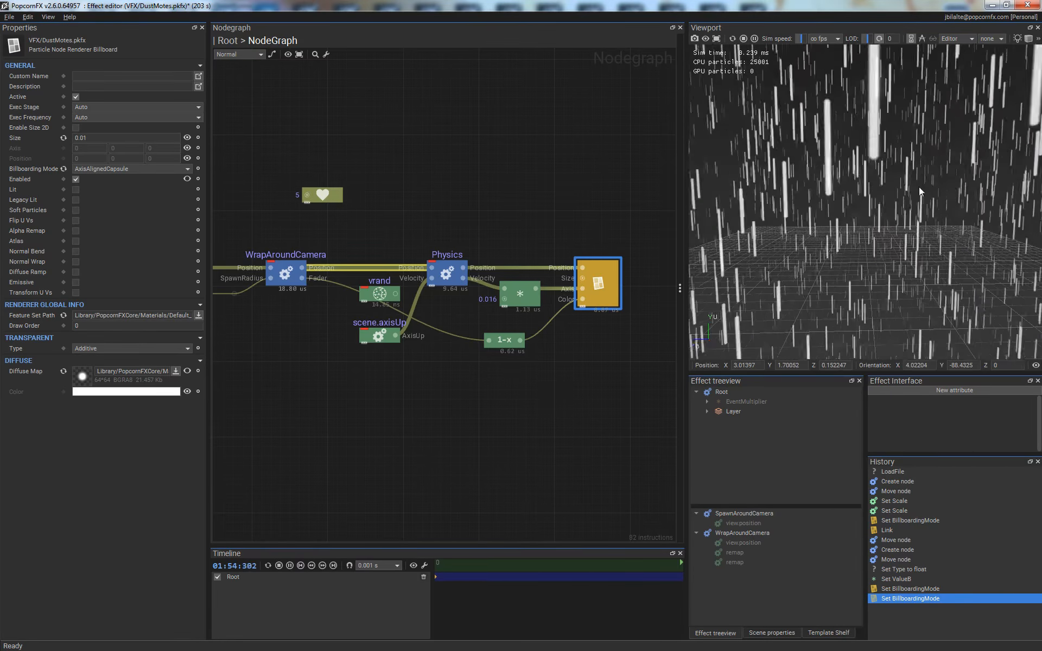
{"action": "right_click_drag", "start_coordinate": [920, 186], "coordinate": [874, 143]}
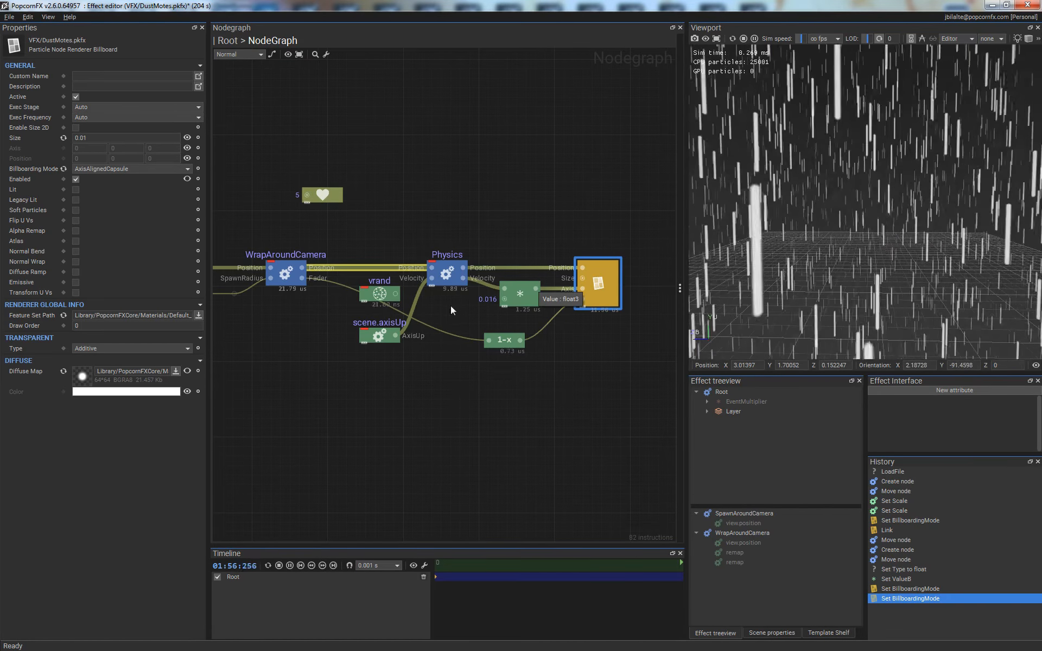
- Nudge the Mul node slightly and fly the camera through the rain to examine the streaks during camera movement
{"action": "left_click_drag", "start_coordinate": [517, 291], "coordinate": [523, 291]}
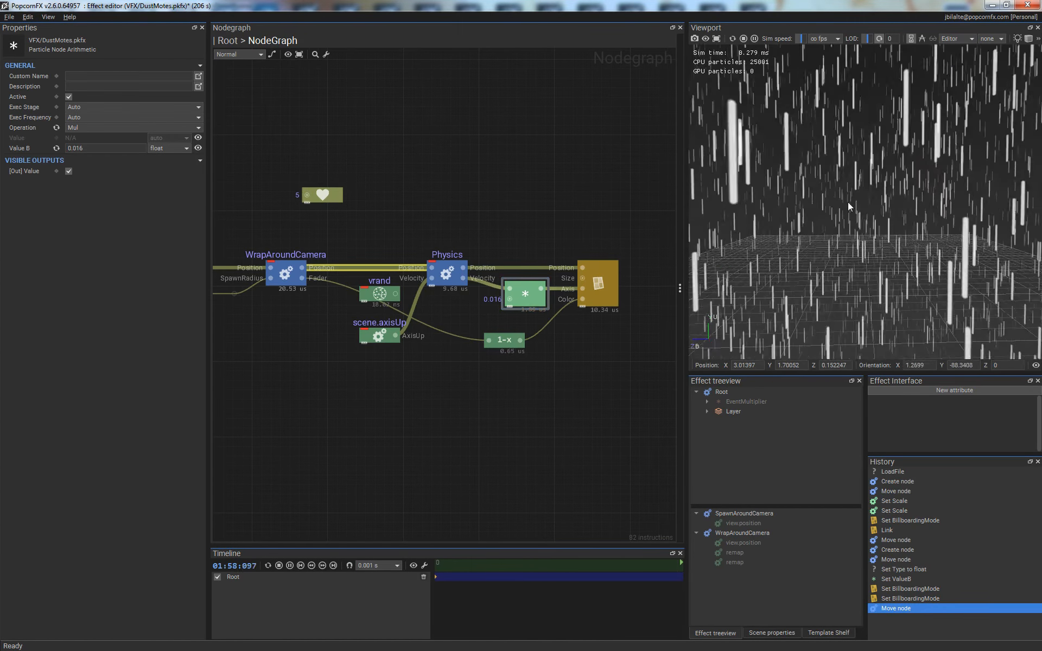
{"action": "mouse_move", "coordinate": [900, 215]}
{"action": "right_mouse_down"}
{"action": "mouse_move", "coordinate": [890, 200]}
{"action": "mouse_move", "coordinate": [903, 225]}
{"action": "mouse_move", "coordinate": [886, 145]}
{"action": "mouse_move", "coordinate": [881, 248]}
{"action": "mouse_move", "coordinate": [892, 328]}
{"action": "mouse_move", "coordinate": [884, 188]}
{"action": "mouse_move", "coordinate": [887, 210]}
{"action": "mouse_move", "coordinate": [911, 218]}
{"action": "right_mouse_up"}
{"action": "scroll", "coordinate": [912, 219], "scroll_direction": "up", "scroll_amount": 5}
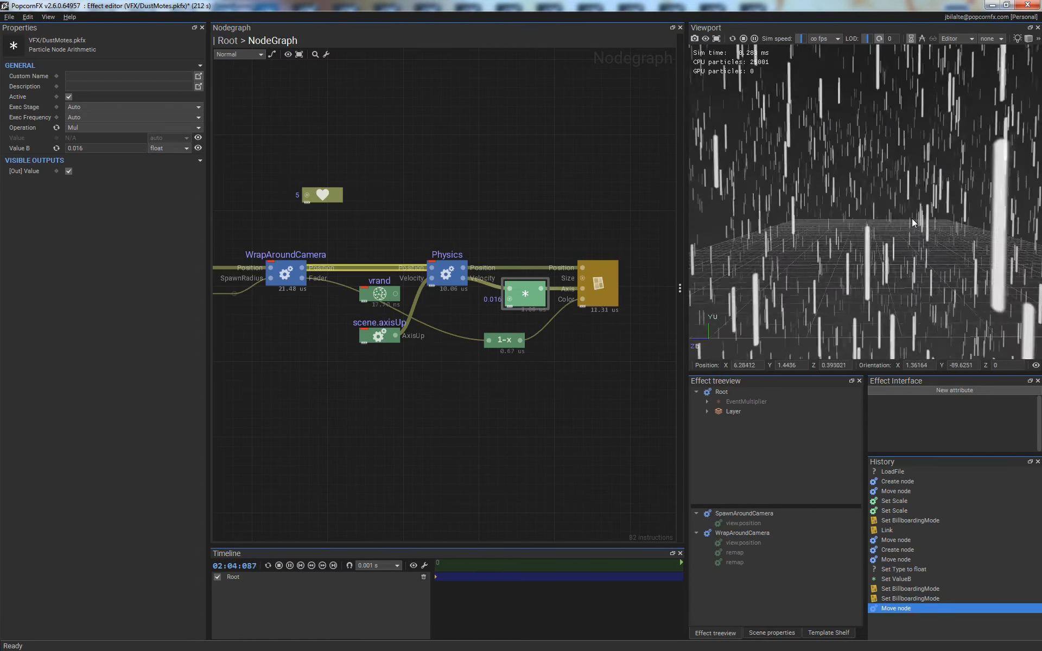
{"action": "scroll", "coordinate": [912, 218], "scroll_direction": "down", "scroll_amount": 5}
{"action": "scroll", "coordinate": [912, 219], "scroll_direction": "up", "scroll_amount": 3}
{"action": "key", "text": "w"}
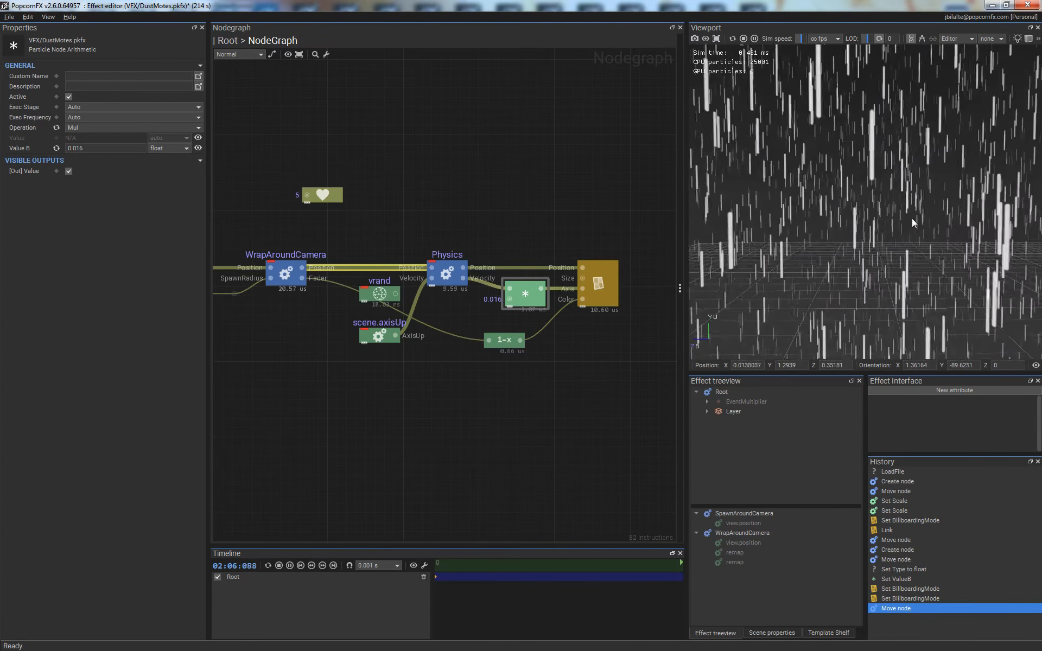
{"action": "key", "text": "s"}
{"action": "key", "text": "w"}
{"action": "key", "text": "a"}
{"action": "key", "text": "d"}
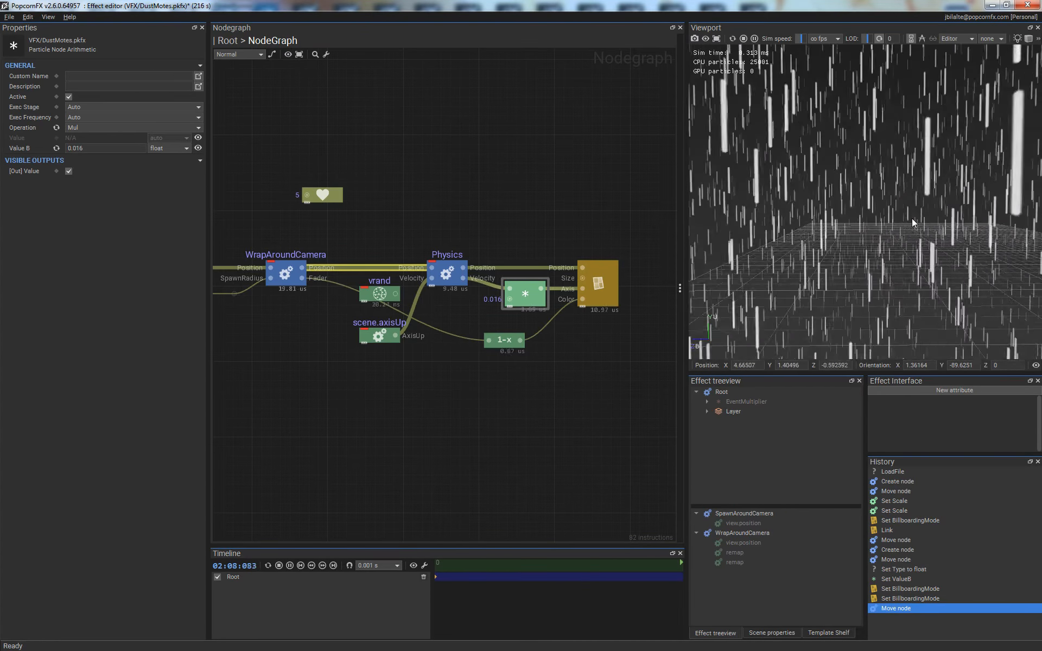
{"action": "middle_click_drag", "start_coordinate": [913, 219], "coordinate": [887, 220]}
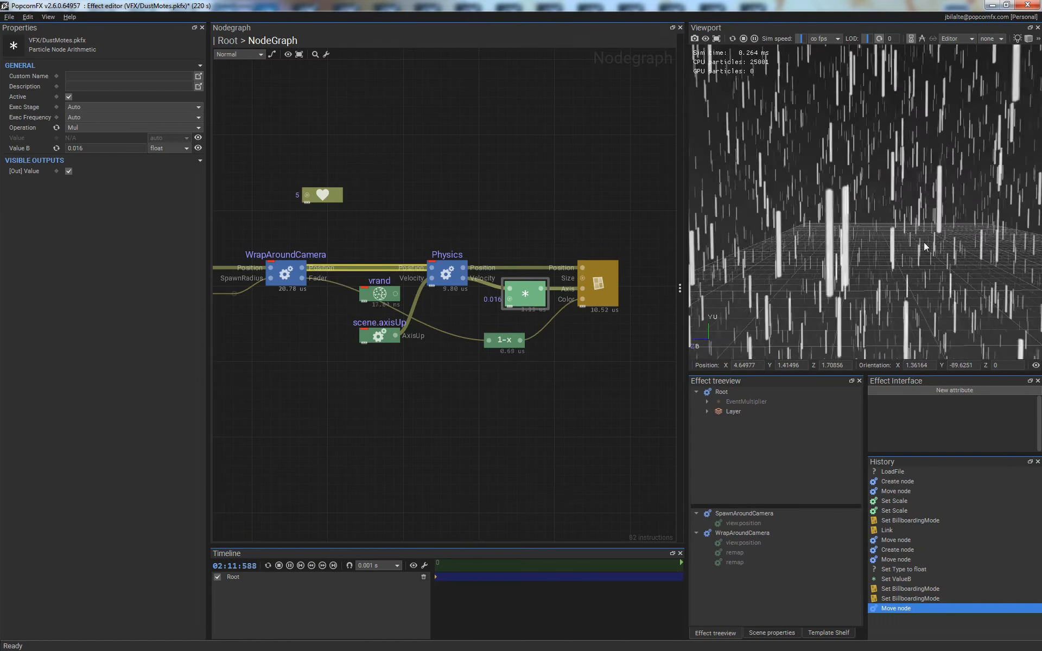
{"action": "key", "text": "s"}
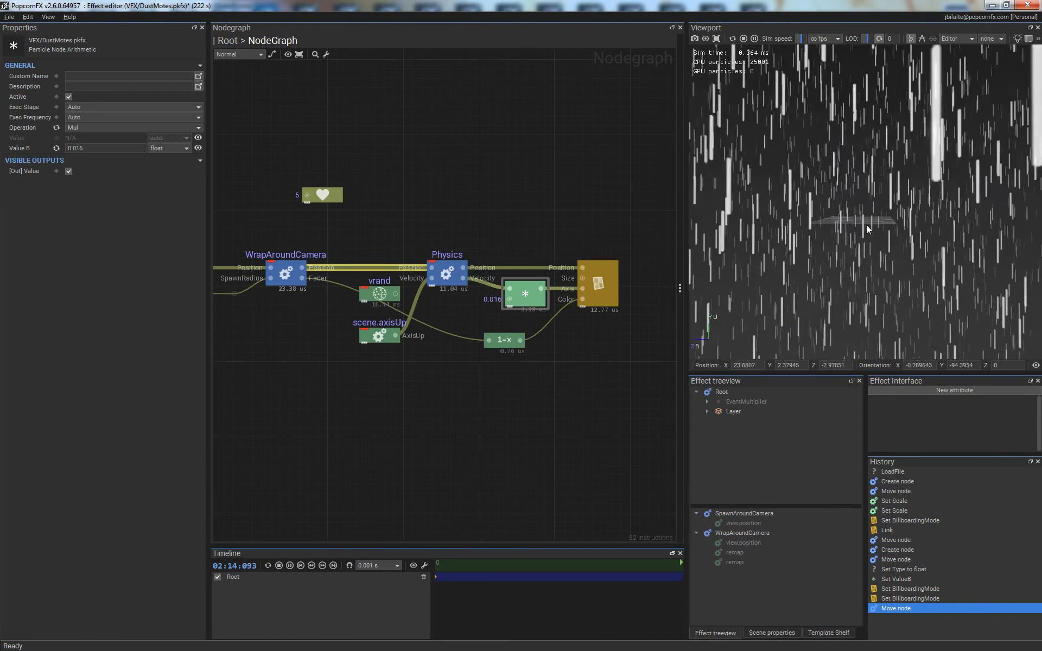
{"action": "key", "text": "w"}
{"action": "right_click_drag", "start_coordinate": [881, 249], "coordinate": [880, 158]}
{"action": "right_click_drag", "start_coordinate": [898, 204], "coordinate": [887, 200]}
{"action": "key", "text": "d"}
{"action": "right_click_drag", "start_coordinate": [887, 148], "coordinate": [997, 246]}
{"action": "key", "text": "a"}
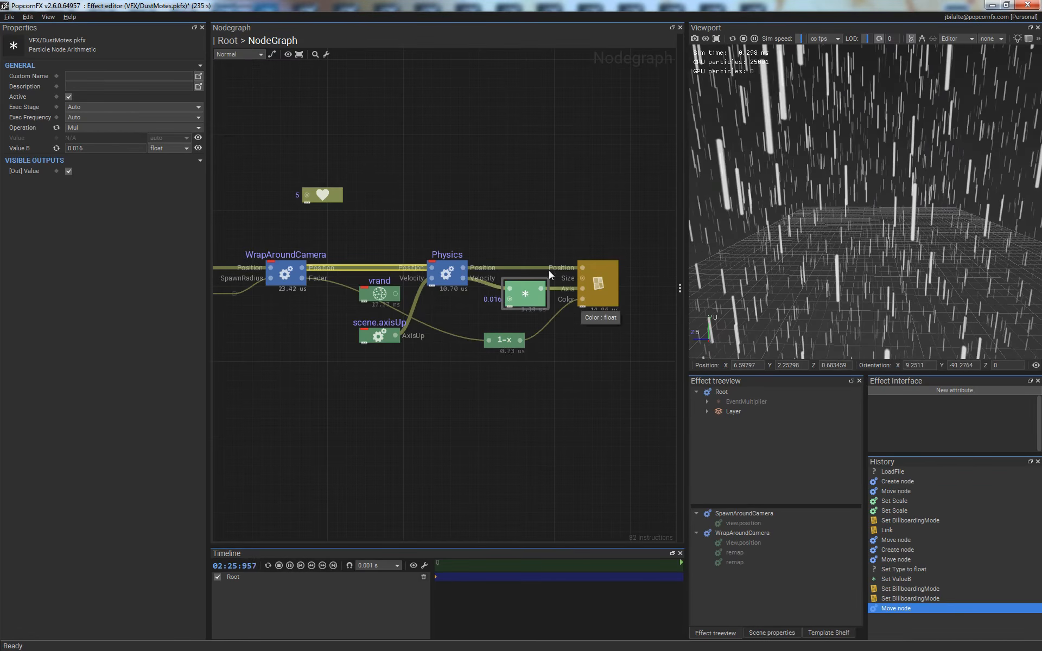
- Shift the Mul and renderer nodes to the right and insert a Sub node on the link between Physics Velocity and Mul
{"action": "left_click_drag", "start_coordinate": [518, 243], "coordinate": [615, 309]}
{"action": "left_click_drag", "start_coordinate": [590, 283], "coordinate": [636, 284]}
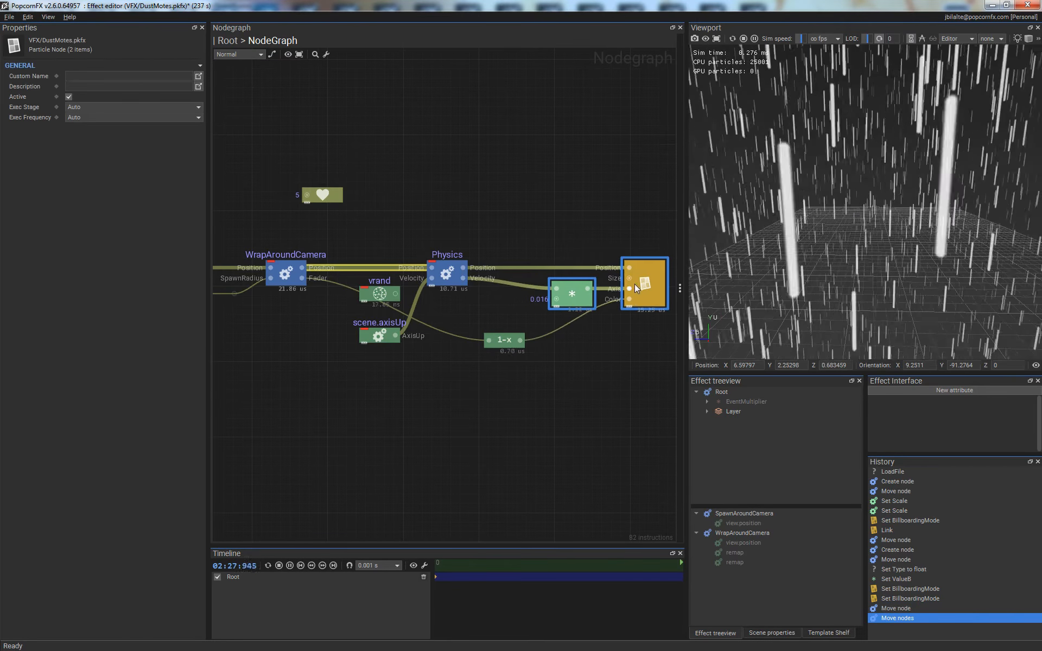
{"action": "left_click", "coordinate": [518, 301]}
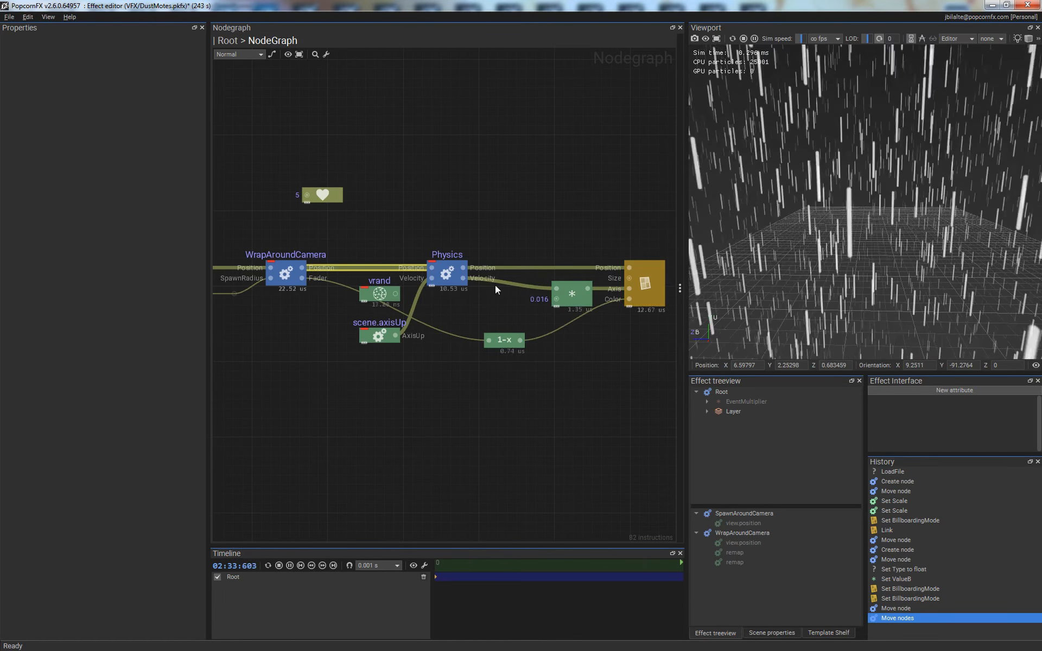
{"action": "right_click", "coordinate": [494, 282]}
{"action": "left_click", "coordinate": [513, 289]}
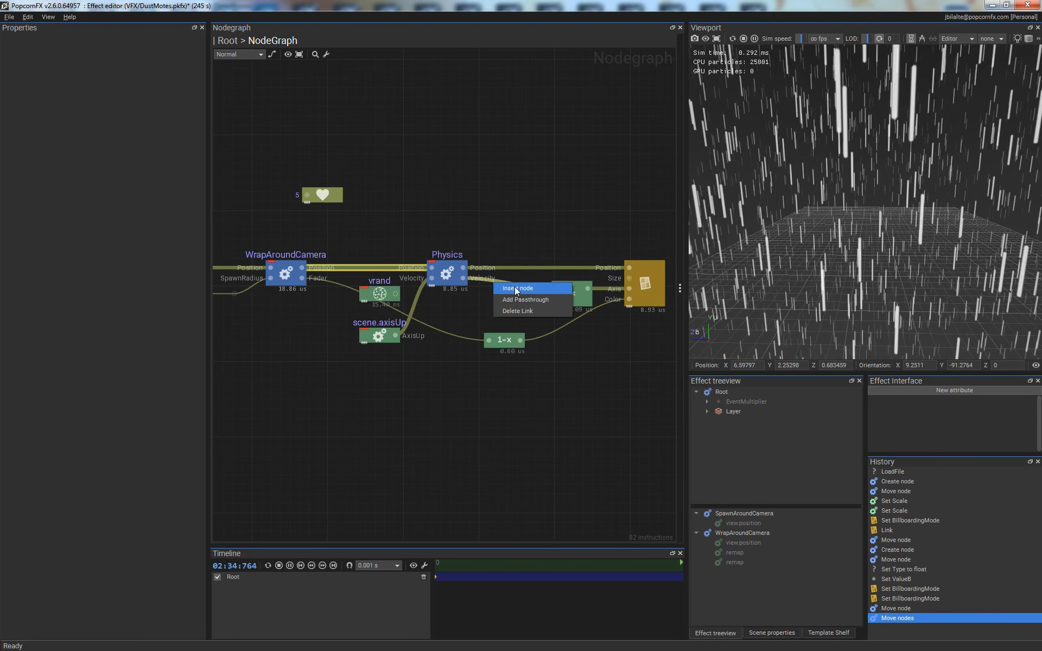
{"action": "left_click", "coordinate": [536, 319]}
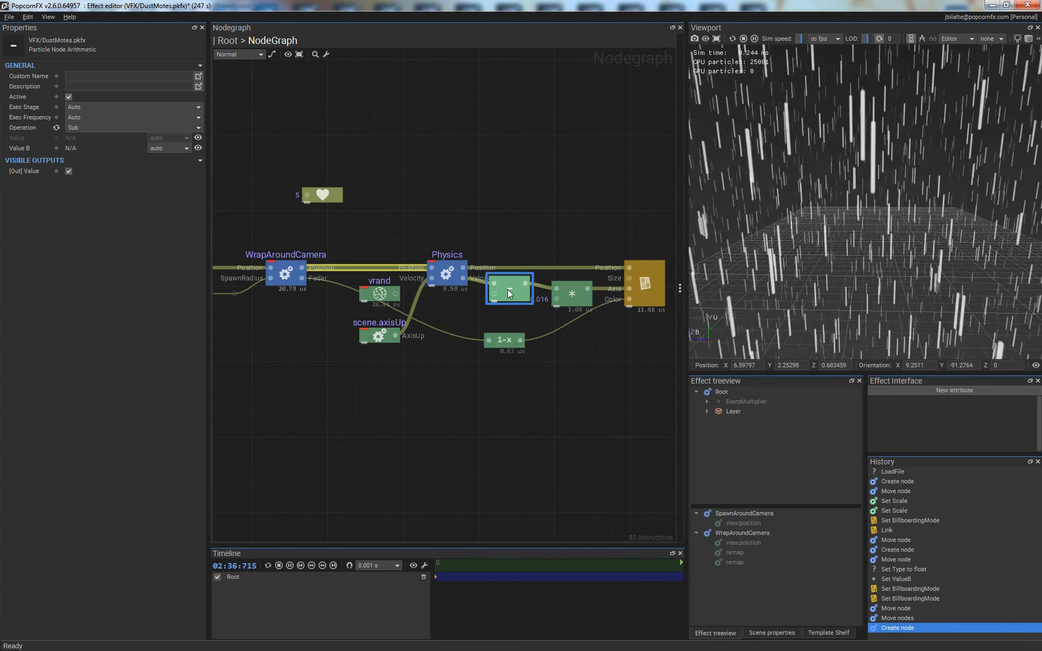
{"action": "left_click_drag", "start_coordinate": [507, 289], "coordinate": [437, 386]}
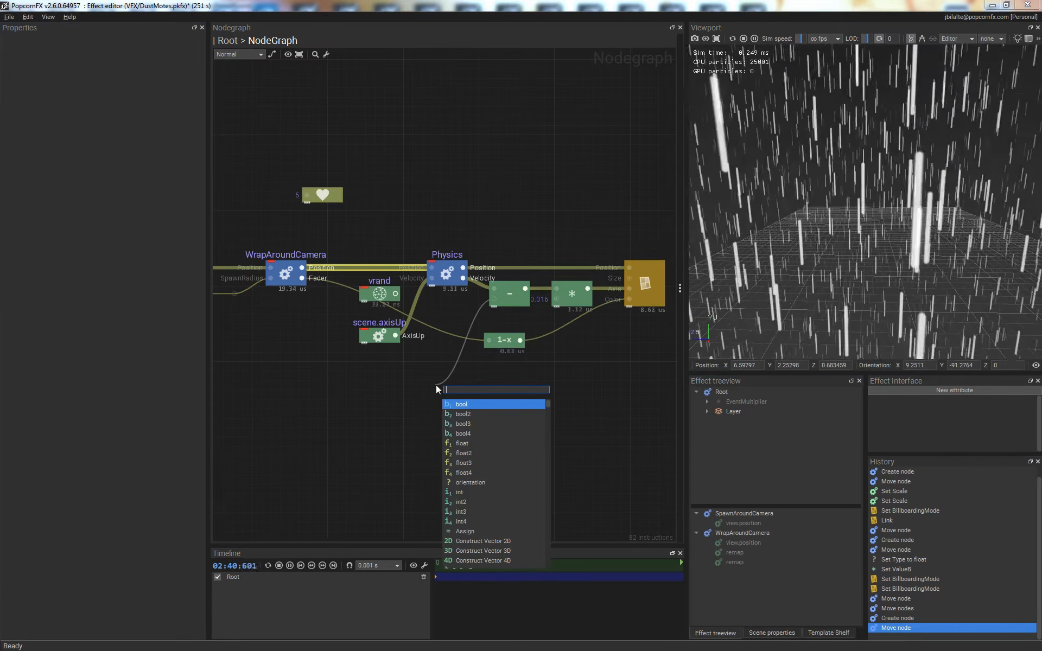
{"action": "type", "text": "view"}
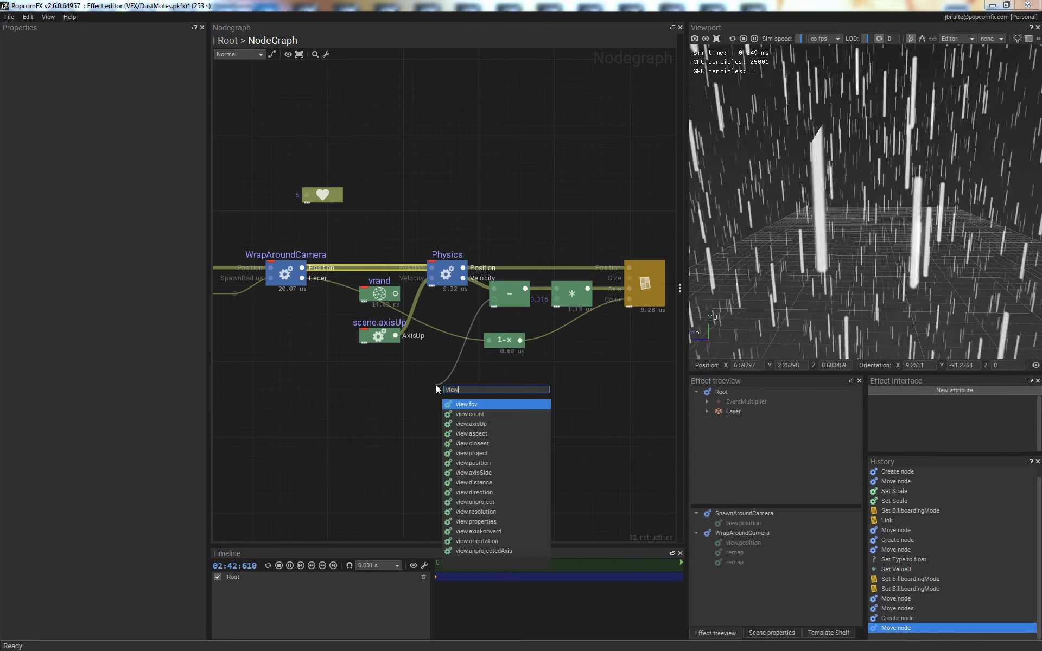
{"action": "type", "text": " vw"}
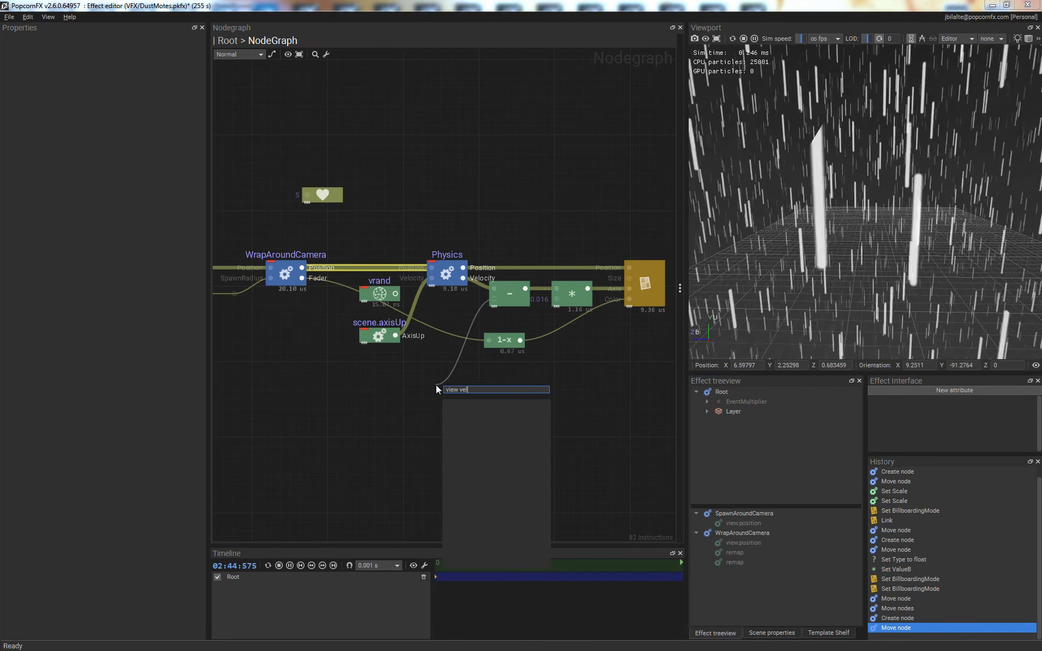
{"action": "key", "text": "ctrl+a"}
{"action": "key", "text": "BackSpace"}
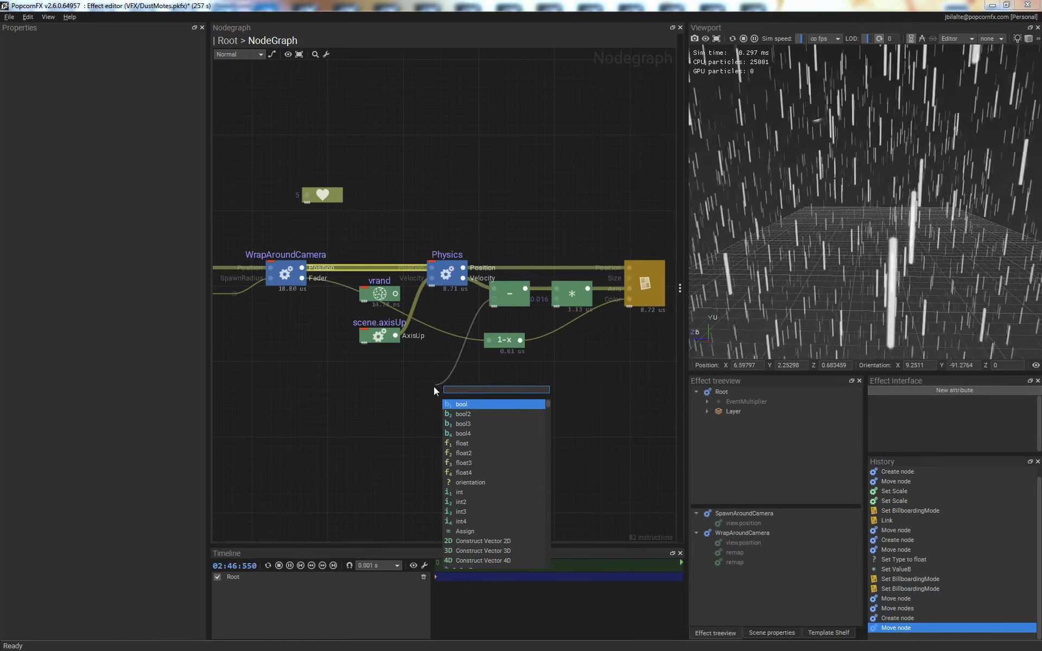
{"action": "key", "text": "Escape"}
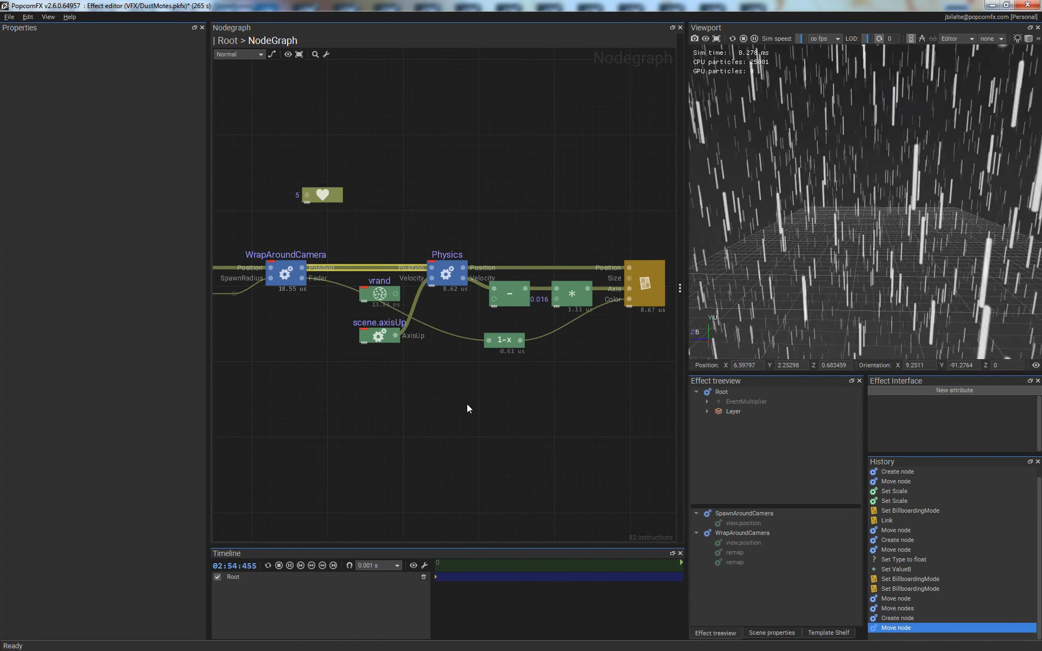
- Add a view.position node below scene.axisUp and set its execution stage to Evolve
{"action": "right_click", "coordinate": [402, 378]}
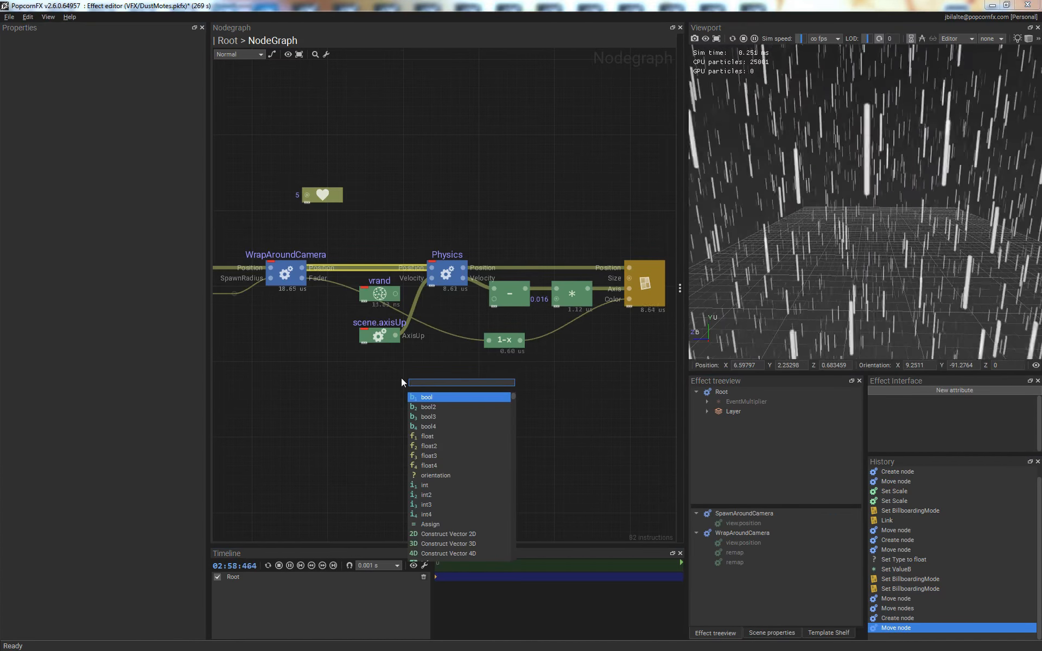
{"action": "type", "text": "view.pos"}
{"action": "key", "text": "Return"}
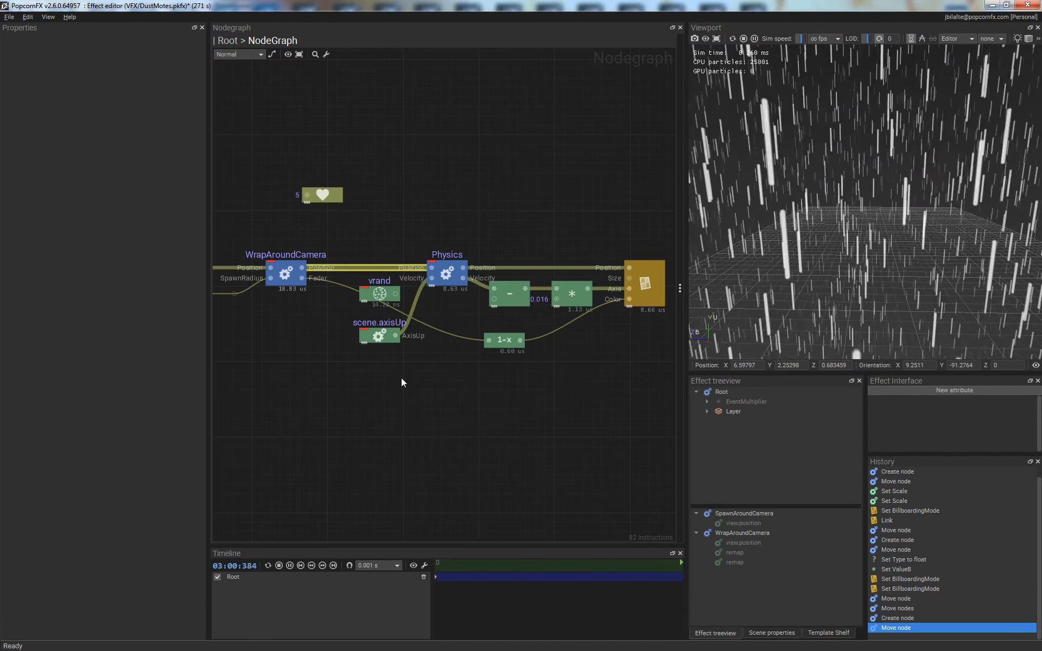
{"action": "left_click", "coordinate": [116, 106]}
{"action": "left_click", "coordinate": [131, 132]}
{"action": "left_click", "coordinate": [472, 435]}
{"action": "left_click_drag", "start_coordinate": [419, 385], "coordinate": [398, 385]}
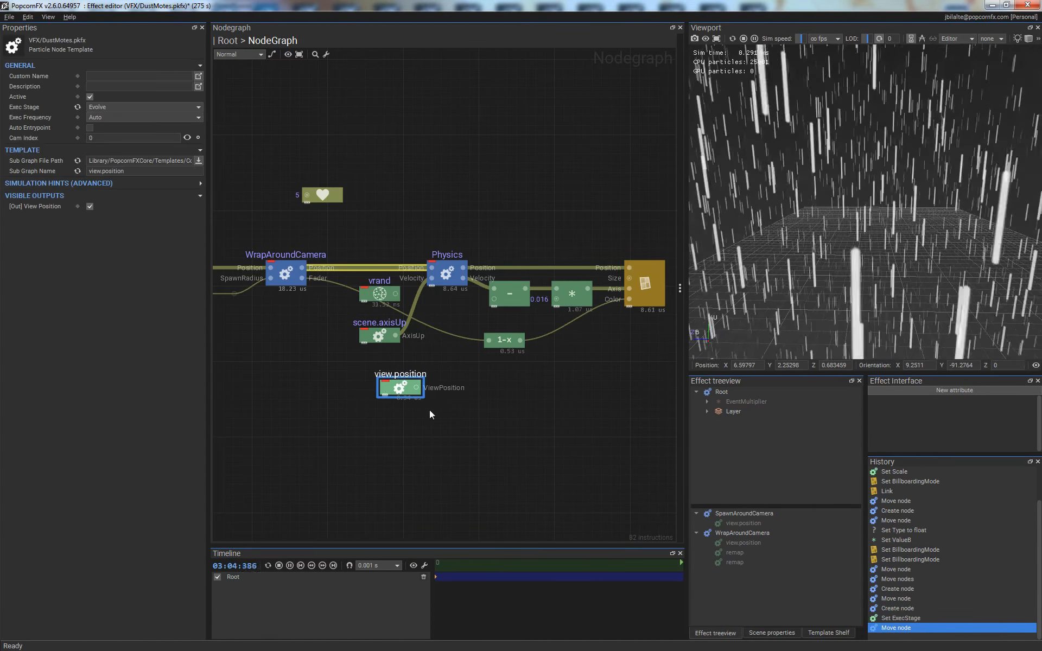
{"action": "left_click", "coordinate": [467, 364]}
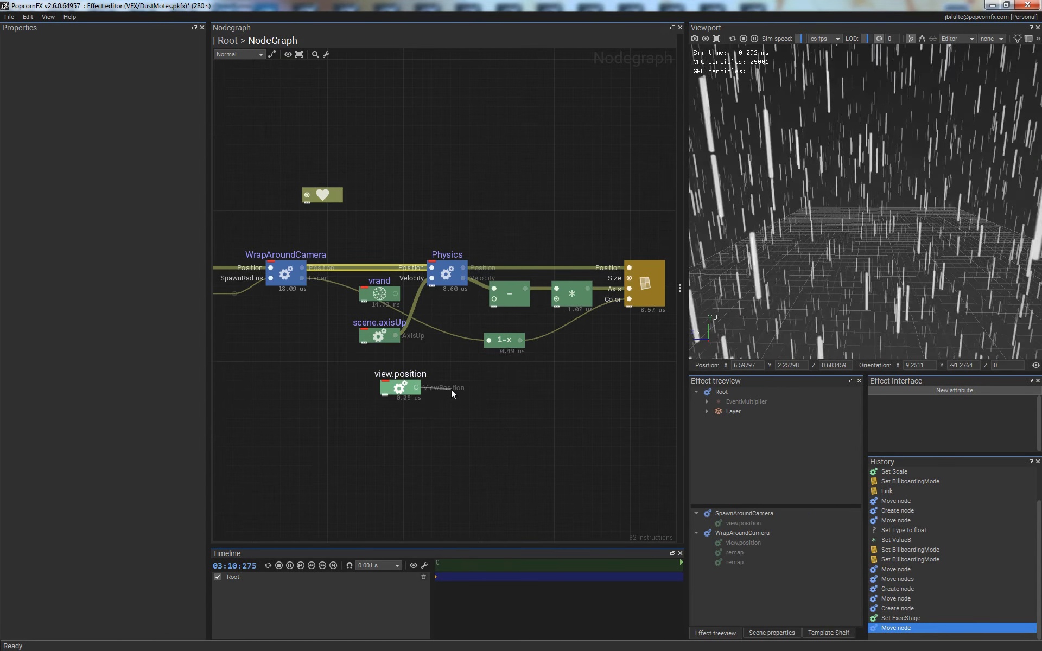
- Attach a DuDv_Time derivative node to the view.position output and link its result to the second input of the Sub node
{"action": "left_click_drag", "start_coordinate": [455, 388], "coordinate": [455, 387]}
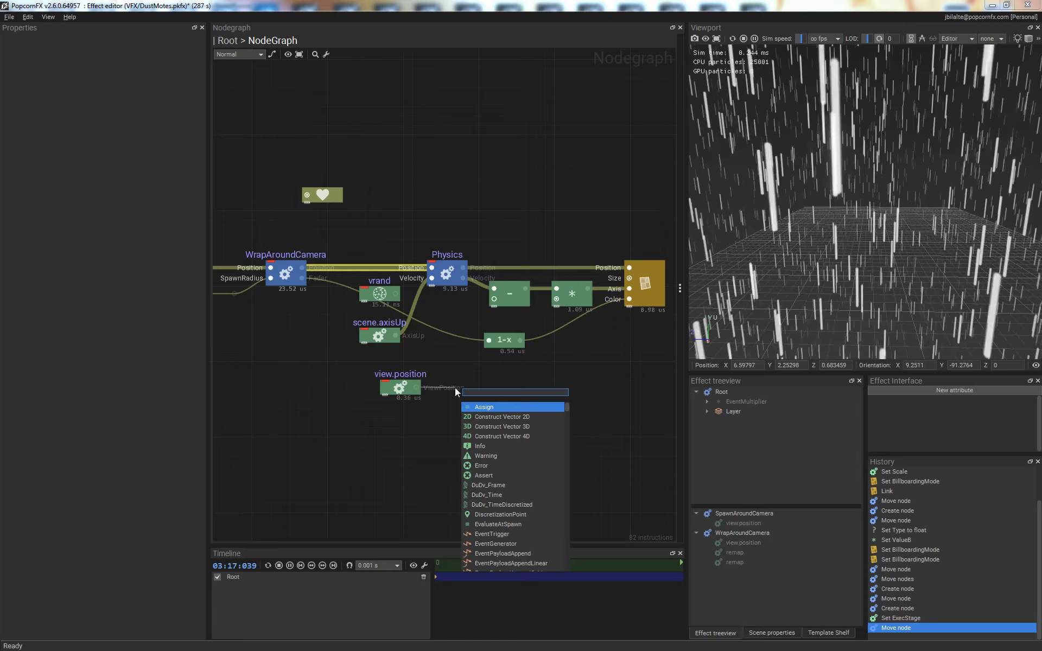
{"action": "type", "text": "dxd"}
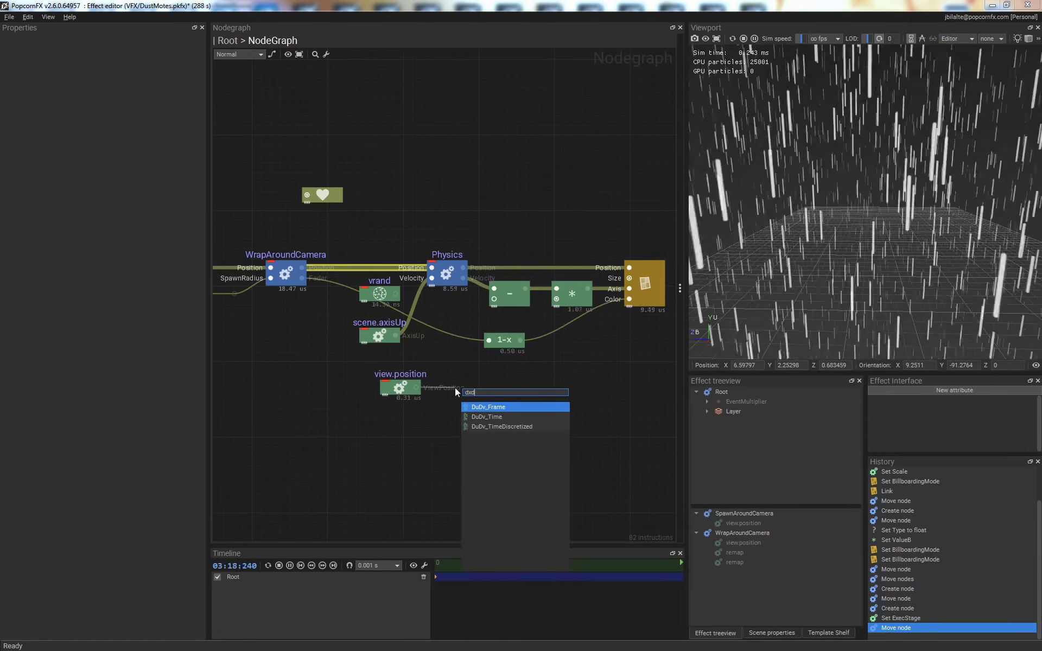
{"action": "type", "text": "t"}
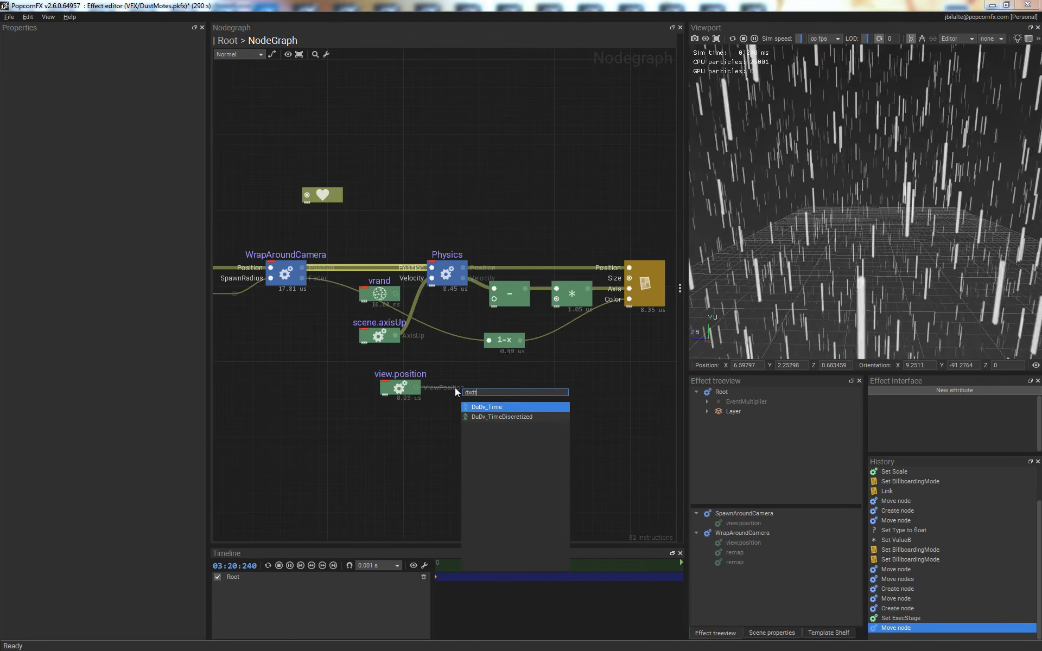
{"action": "left_click", "coordinate": [486, 407]}
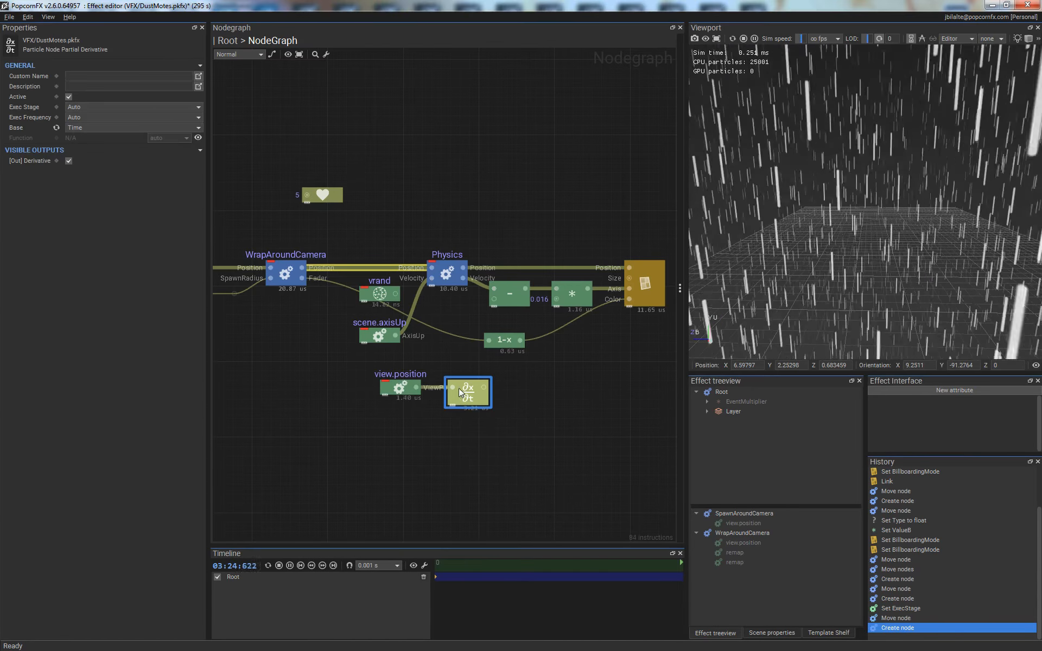
{"action": "left_click", "coordinate": [541, 401]}
{"action": "left_click_drag", "start_coordinate": [478, 388], "coordinate": [493, 299]}
- Alternate the Physics Velocity input between vrand and scene.axisUp to compare the particles, finishing with vrand linked and selected
{"action": "left_click_drag", "start_coordinate": [865, 217], "coordinate": [865, 201], "text": "alt"}
{"action": "left_click_drag", "start_coordinate": [396, 293], "coordinate": [431, 279]}
{"action": "left_click_drag", "start_coordinate": [395, 335], "coordinate": [431, 278]}
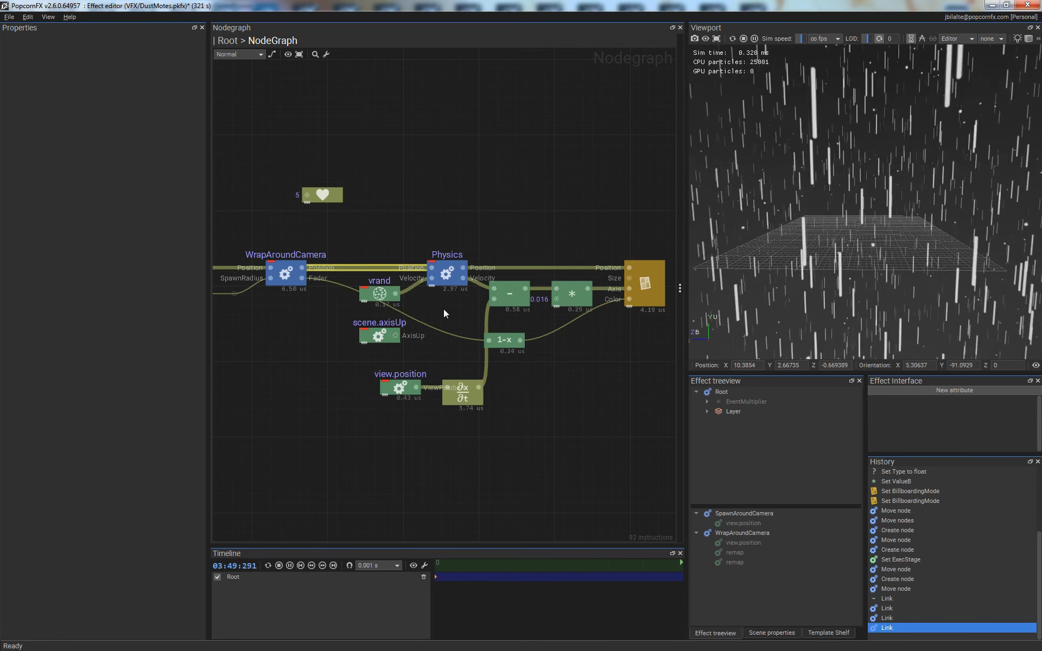
{"action": "left_click_drag", "start_coordinate": [476, 574], "coordinate": [598, 568]}
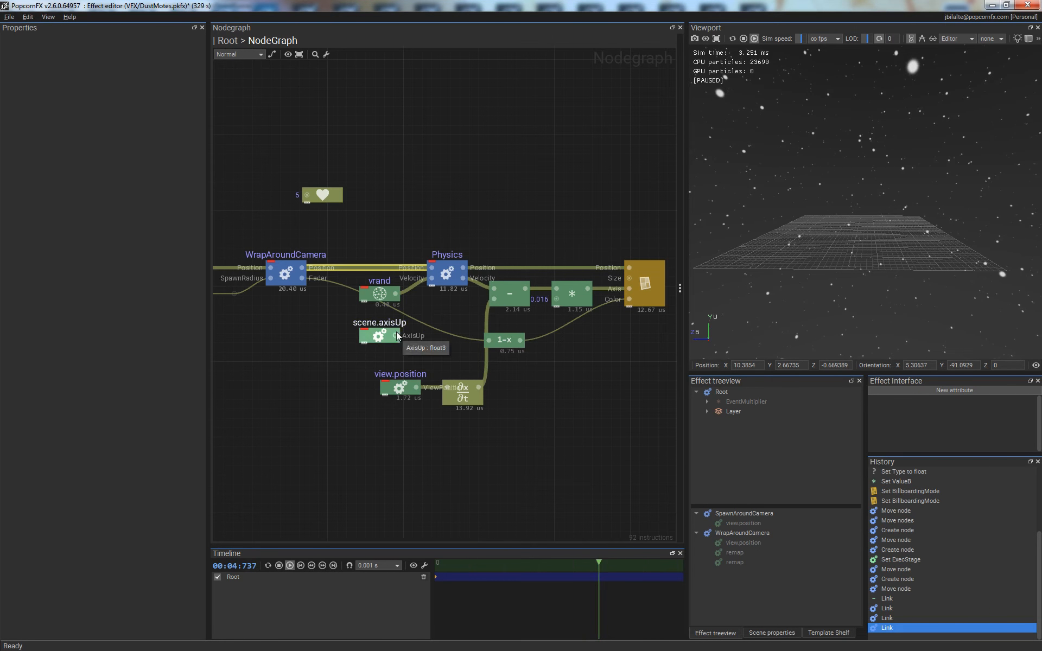
{"action": "left_click_drag", "start_coordinate": [397, 335], "coordinate": [434, 281]}
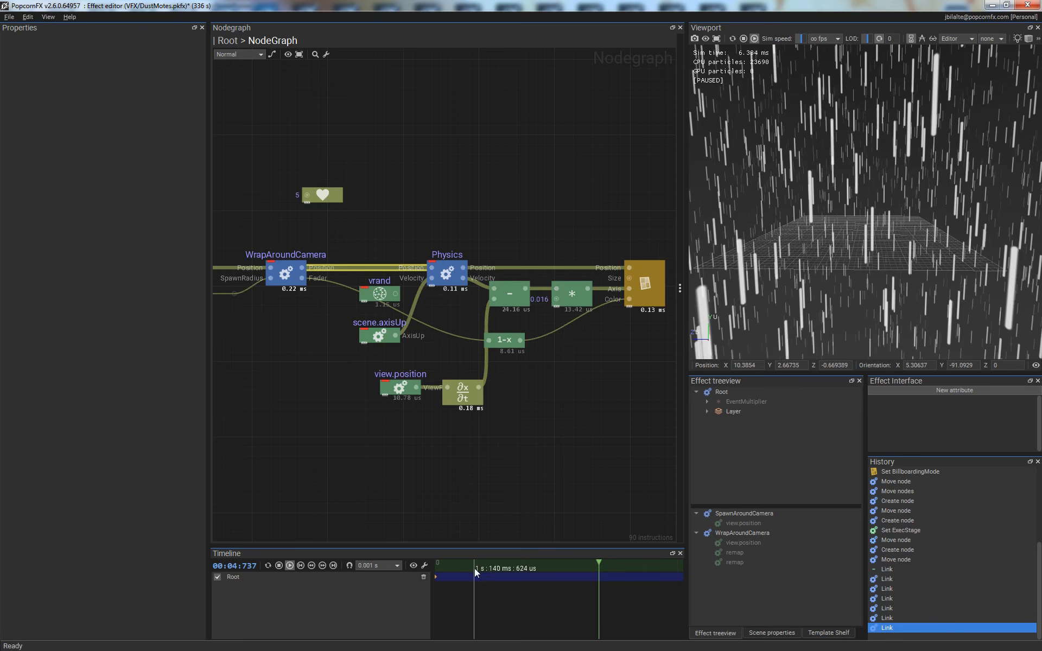
{"action": "key", "text": "space"}
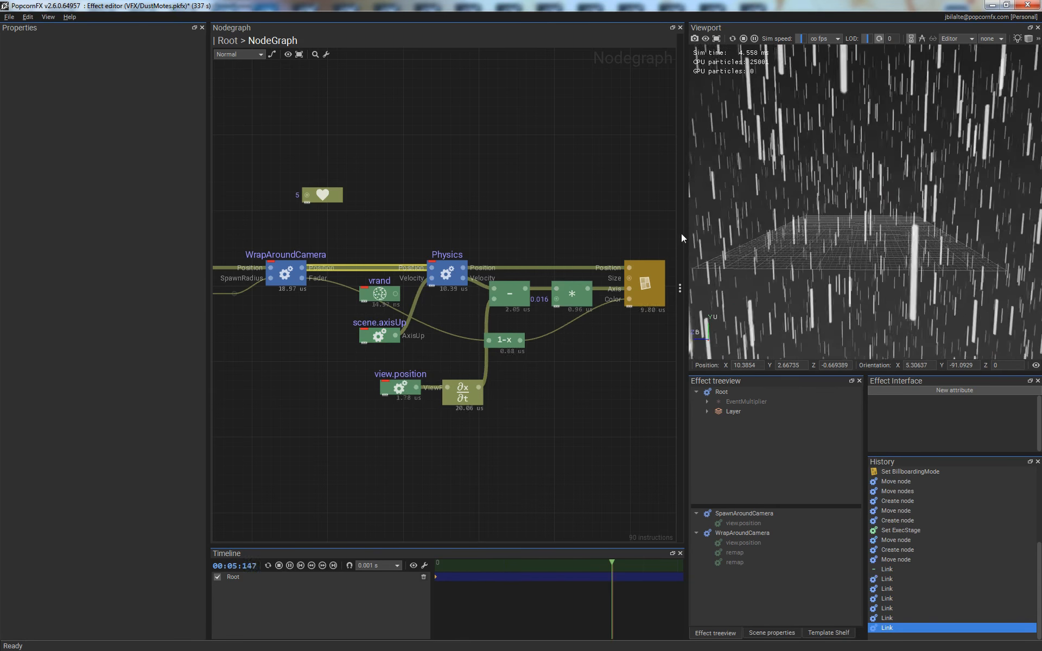
{"action": "left_click_drag", "start_coordinate": [396, 293], "coordinate": [432, 282]}
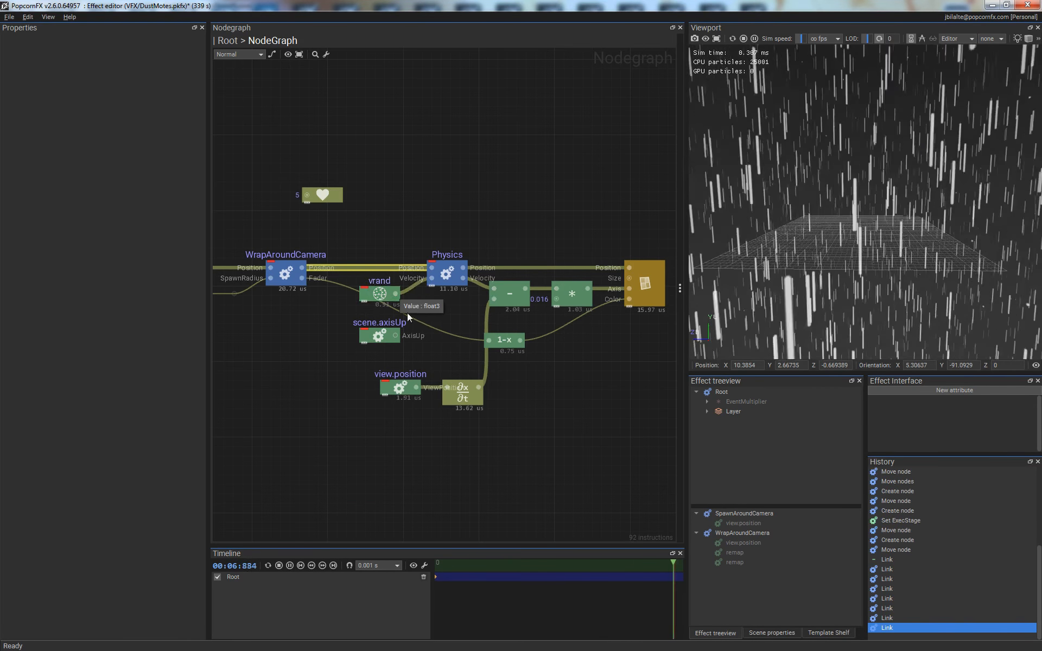
{"action": "left_click", "coordinate": [378, 295]}
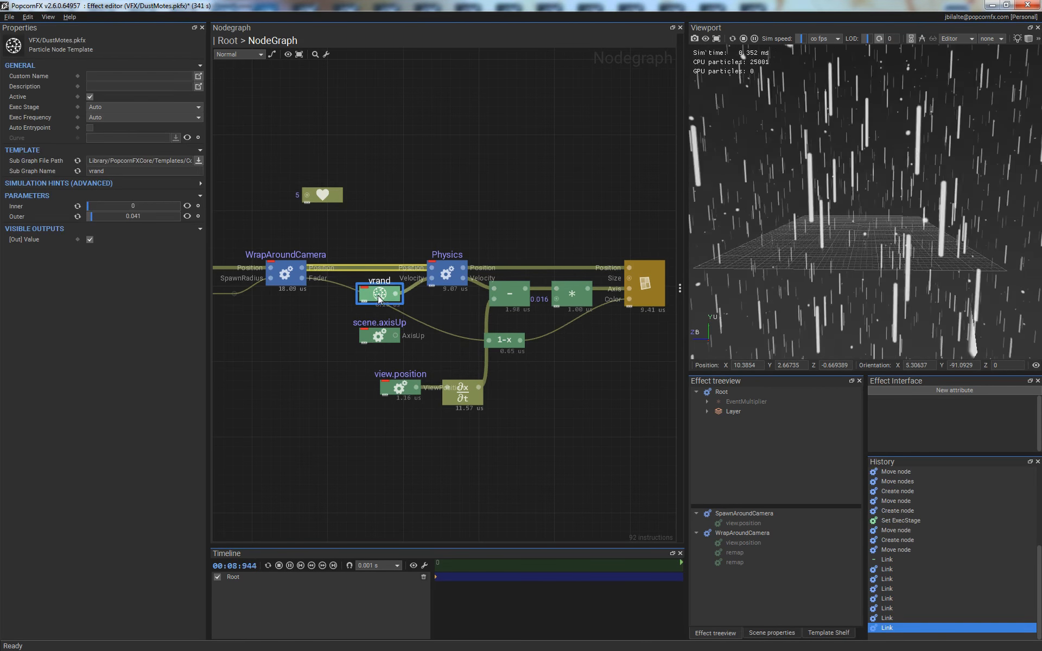
- Fly the camera forward, backward and sideways through the dust motes to examine how they stretch with camera velocity
{"action": "left_click", "coordinate": [815, 214]}
{"action": "mouse_move", "coordinate": [870, 160]}
{"action": "middle_mouse_down"}
{"action": "mouse_move", "coordinate": [862, 198]}
{"action": "mouse_move", "coordinate": [854, 185]}
{"action": "middle_mouse_up"}
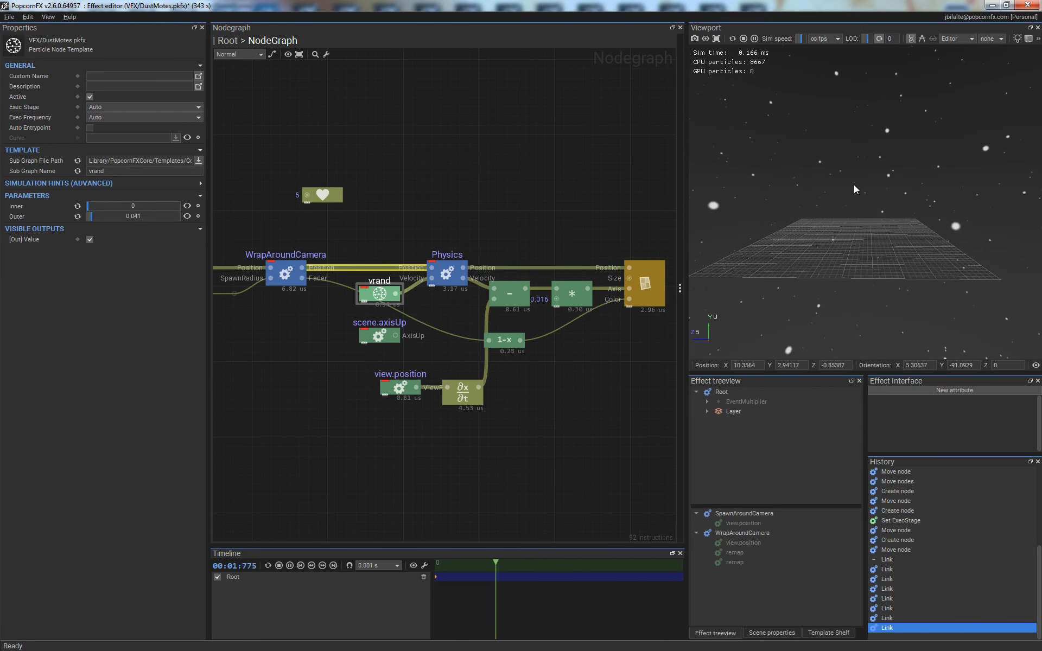
{"action": "scroll", "coordinate": [918, 224], "scroll_direction": "down", "scroll_amount": 10}
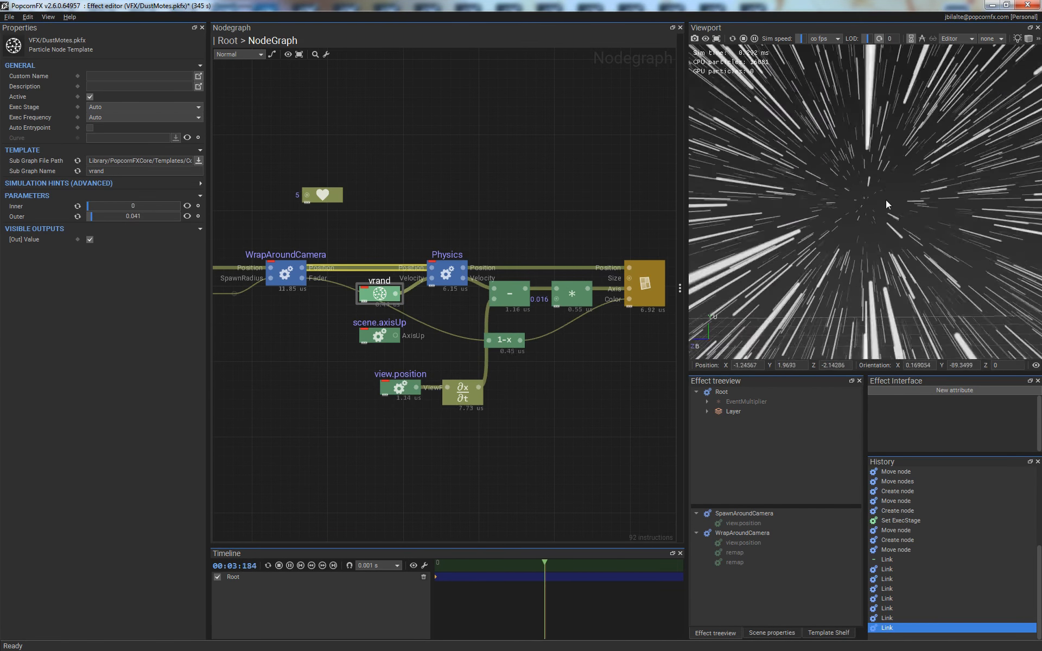
{"action": "scroll", "coordinate": [881, 207], "scroll_direction": "up", "scroll_amount": 10}
{"action": "mouse_move", "coordinate": [882, 207]}
{"action": "middle_mouse_down"}
{"action": "mouse_move", "coordinate": [955, 233]}
{"action": "mouse_move", "coordinate": [861, 223]}
{"action": "mouse_move", "coordinate": [886, 224]}
{"action": "middle_mouse_up"}
{"action": "scroll", "coordinate": [956, 233], "scroll_direction": "up", "scroll_amount": 5}
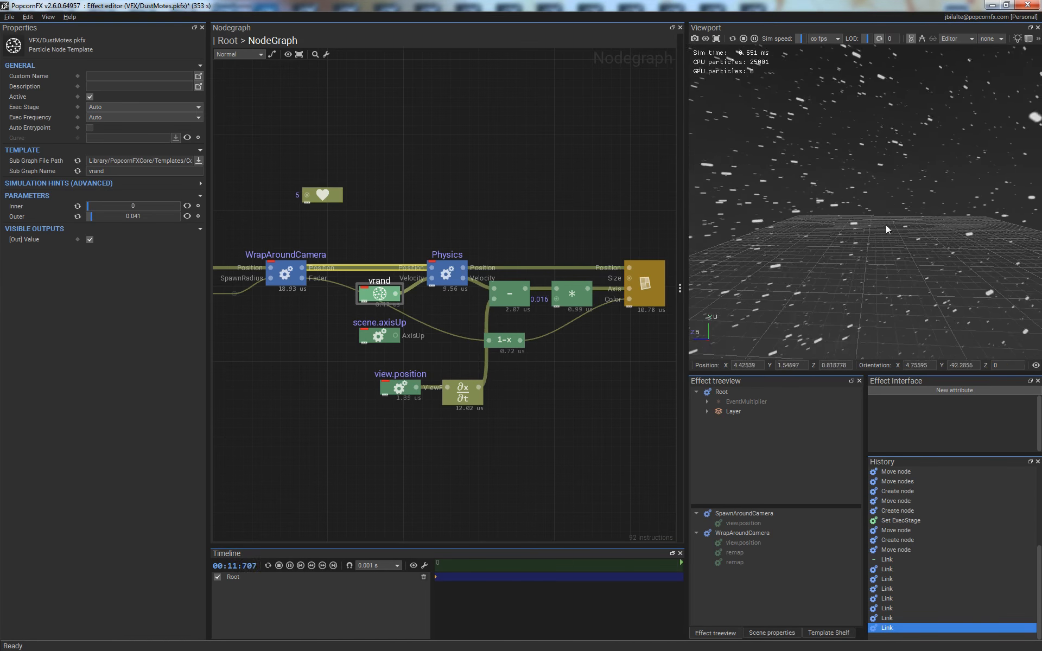
{"action": "right_click_drag", "start_coordinate": [886, 224], "coordinate": [904, 226]}
{"action": "key", "text": "d"}
{"action": "key", "text": "a"}
{"action": "key", "text": "w"}
{"action": "key", "text": "d"}
{"action": "key", "text": "a"}
{"action": "right_click_drag", "start_coordinate": [904, 227], "coordinate": [905, 227]}
{"action": "key", "text": "w"}
{"action": "key", "text": "s"}
{"action": "key", "text": "d"}
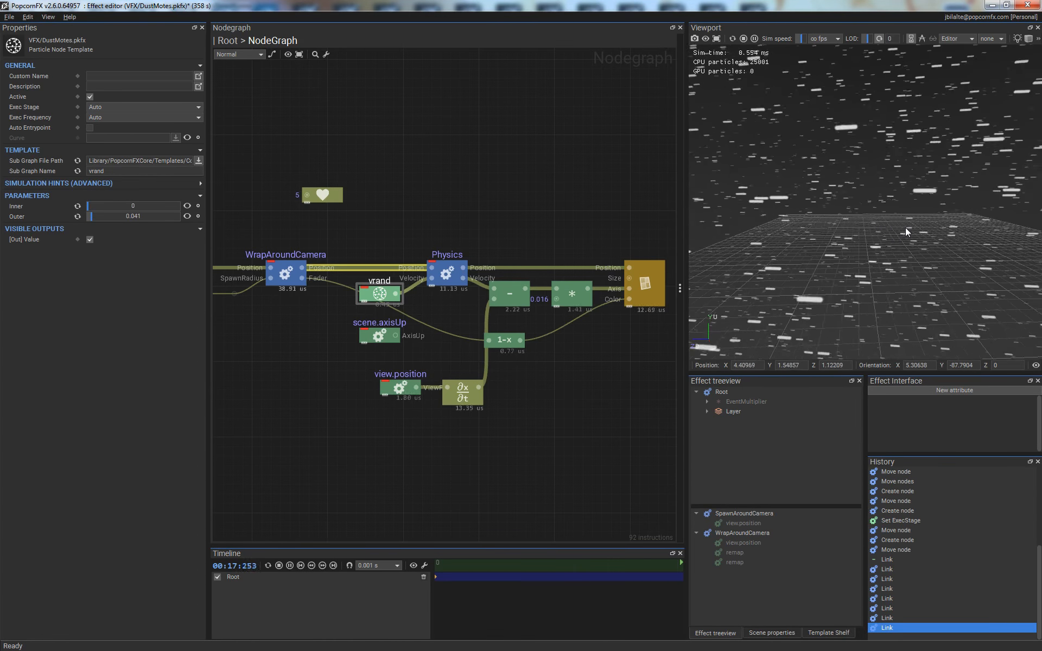
{"action": "key", "text": "w"}
{"action": "right_click_drag", "start_coordinate": [906, 228], "coordinate": [900, 220]}
{"action": "key", "text": "w"}
{"action": "key", "text": "a"}
{"action": "key", "text": "w"}
{"action": "key", "text": "w"}
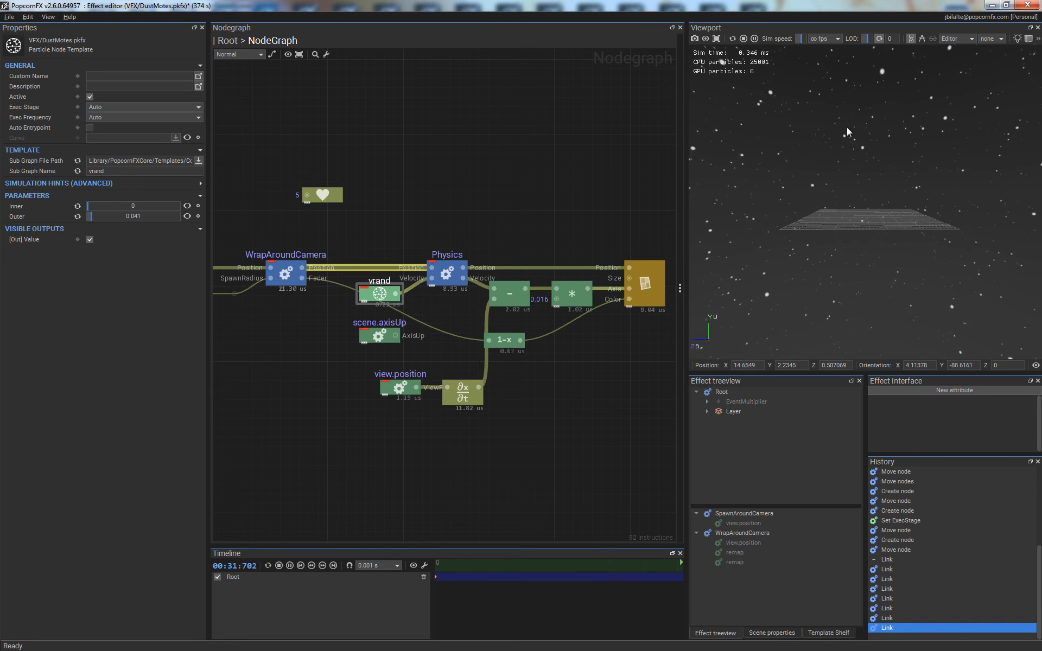
- Go up to the Root graph and set the EventMultiplier's Spawn Count to 15000
{"action": "double_click", "coordinate": [550, 401]}
{"action": "left_click", "coordinate": [461, 321]}
{"action": "left_click", "coordinate": [444, 285]}
{"action": "left_click", "coordinate": [118, 216]}
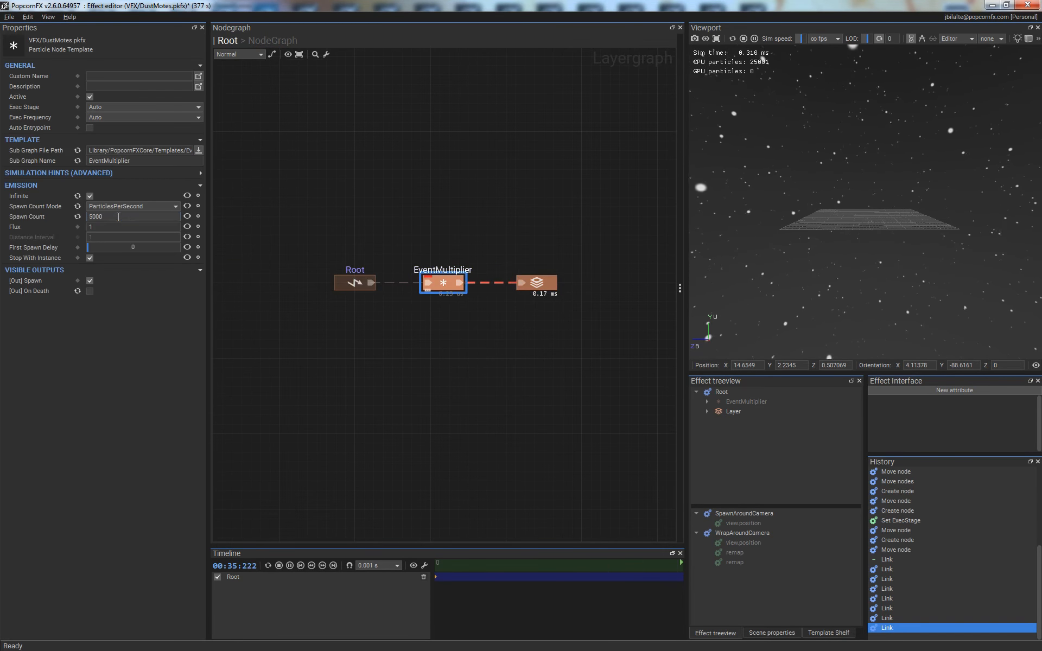
{"action": "type", "text": "1"}
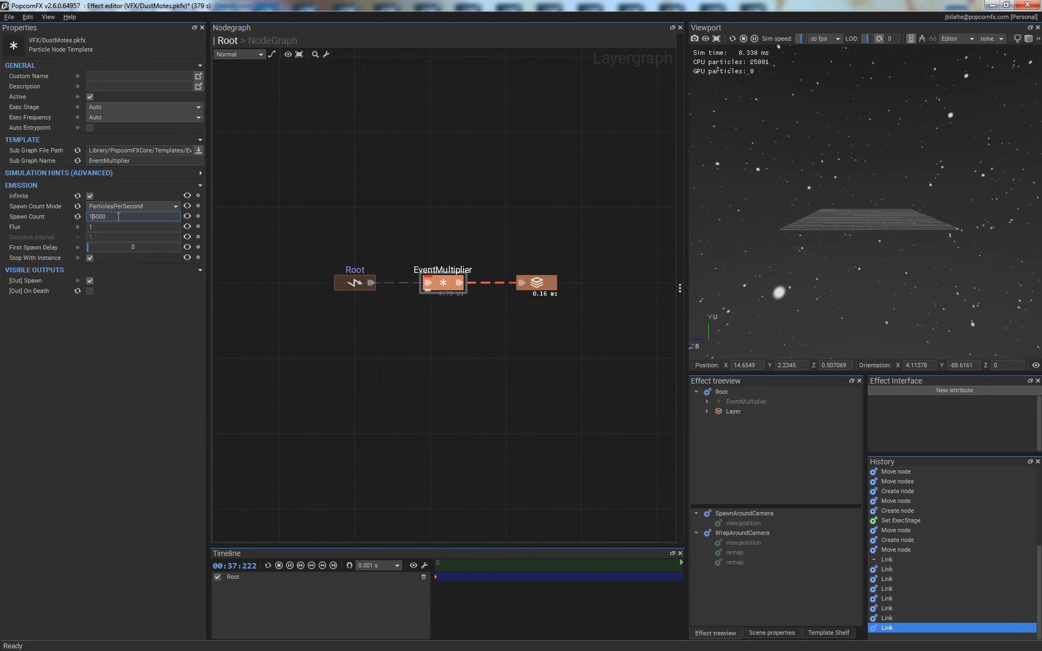
{"action": "key", "text": "Return"}
{"action": "left_click", "coordinate": [542, 417]}
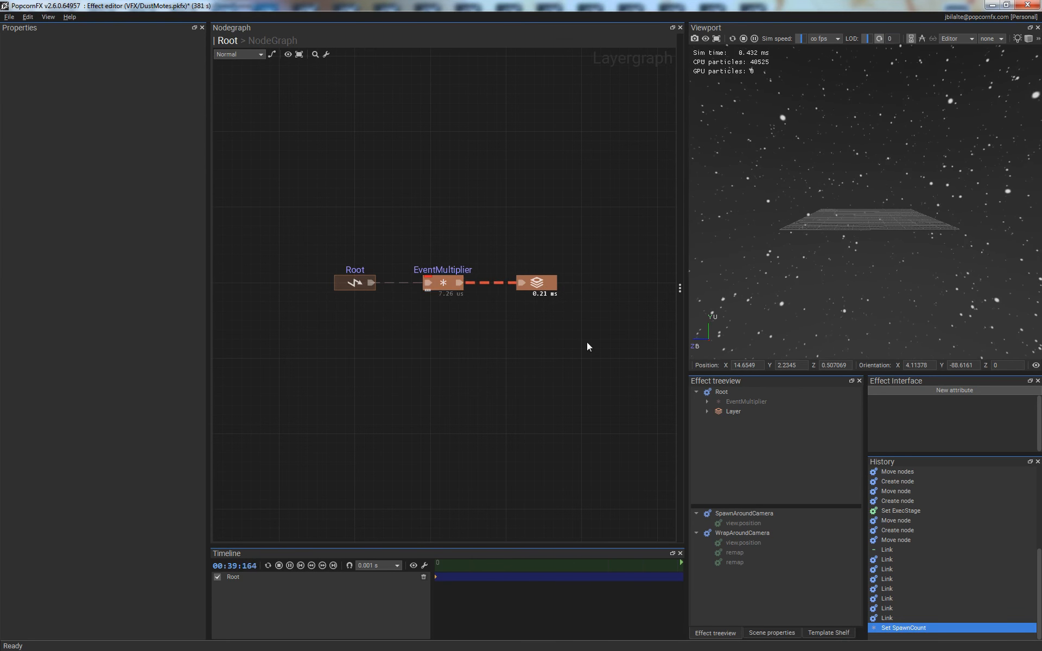
- Reopen the layer's node graph and insert a Mul node on the link between the 1-x node and the billboard renderer's Color
{"action": "left_click", "coordinate": [548, 285]}
{"action": "double_click", "coordinate": [555, 294]}
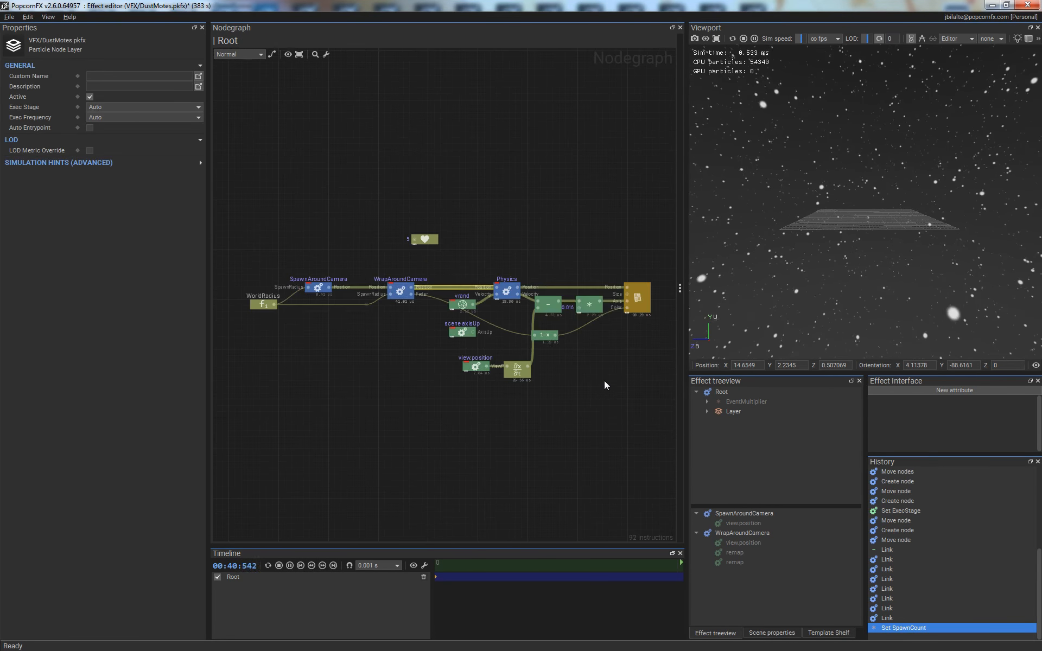
{"action": "left_click", "coordinate": [647, 288]}
{"action": "left_click", "coordinate": [140, 392]}
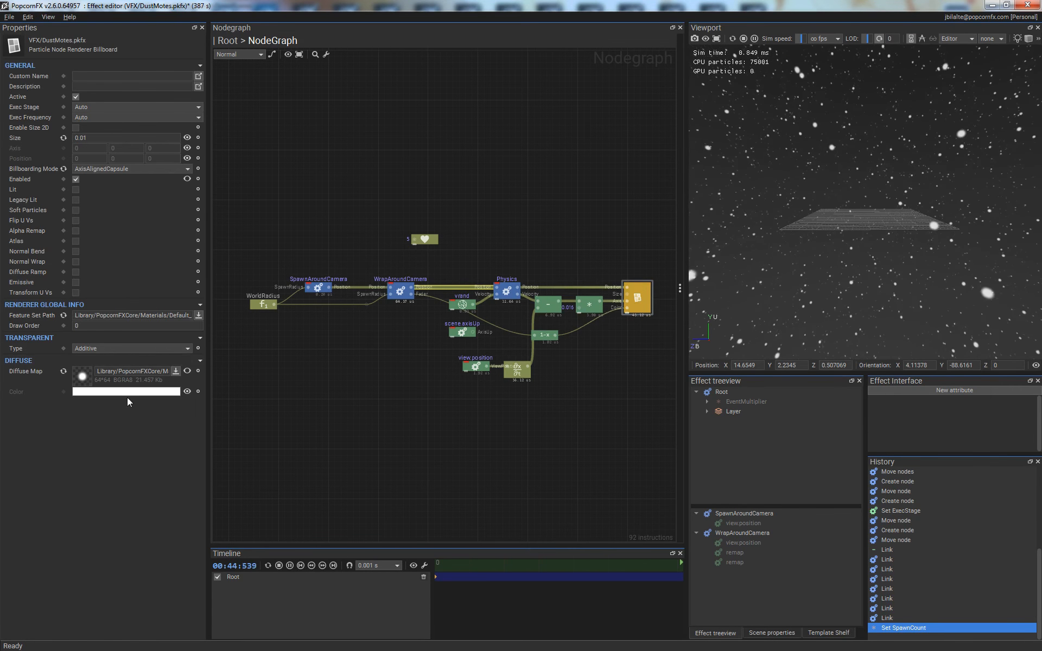
{"action": "left_click", "coordinate": [578, 354]}
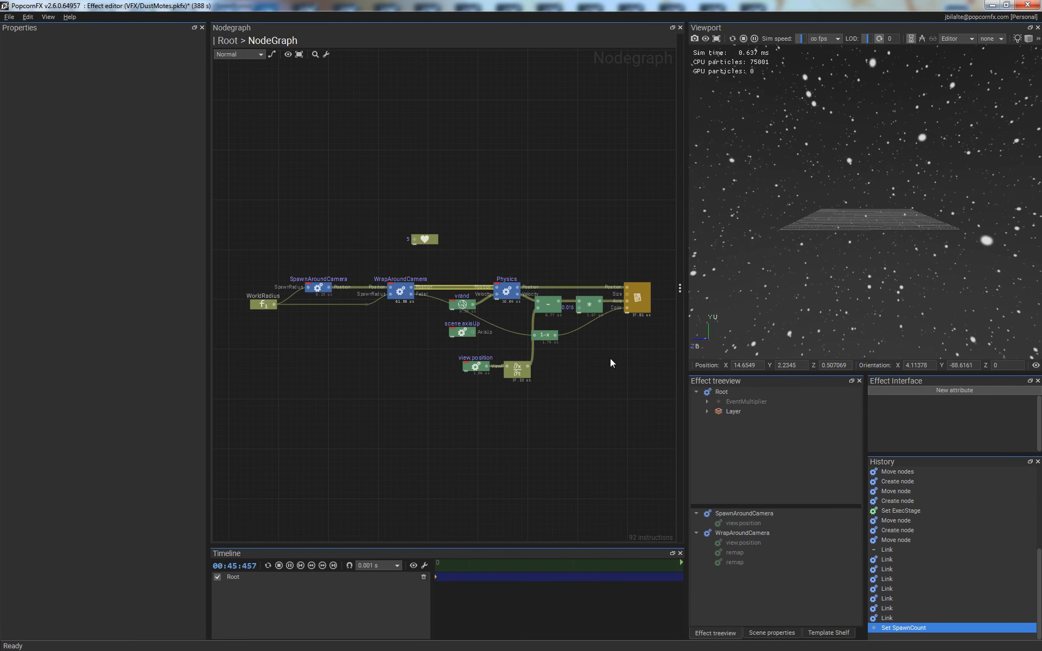
{"action": "right_click", "coordinate": [579, 327]}
{"action": "type", "text": "mul"}
{"action": "key", "text": "Return"}
{"action": "left_click", "coordinate": [579, 353]}
- Feed the second input of the color Mul node with a constant float of 0.3
{"action": "left_click_drag", "start_coordinate": [590, 336], "coordinate": [558, 357]}
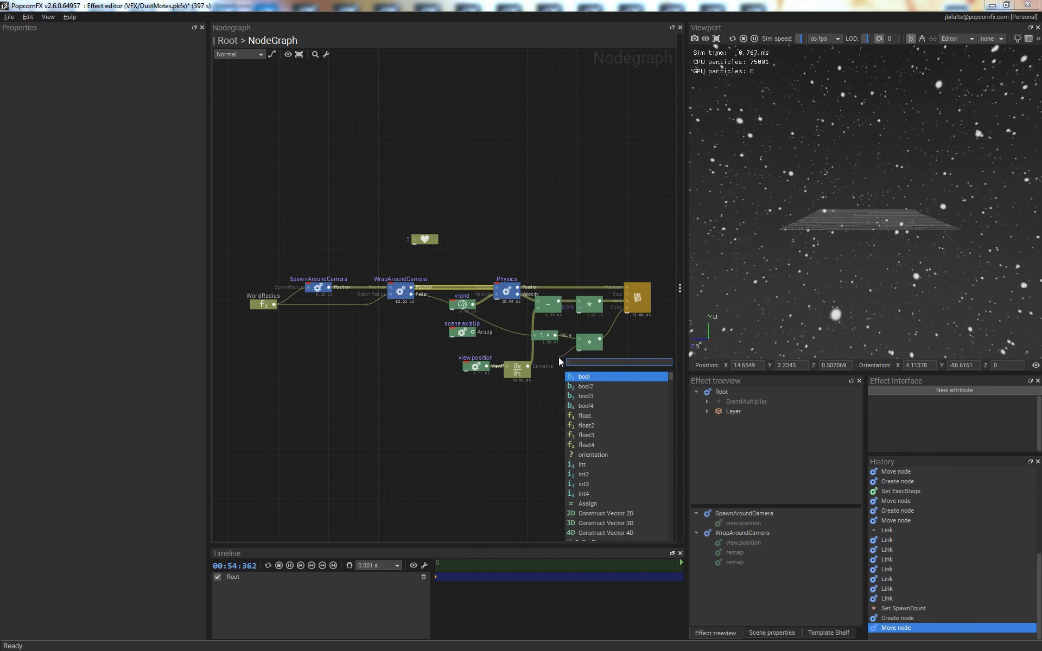
{"action": "type", "text": "0."}
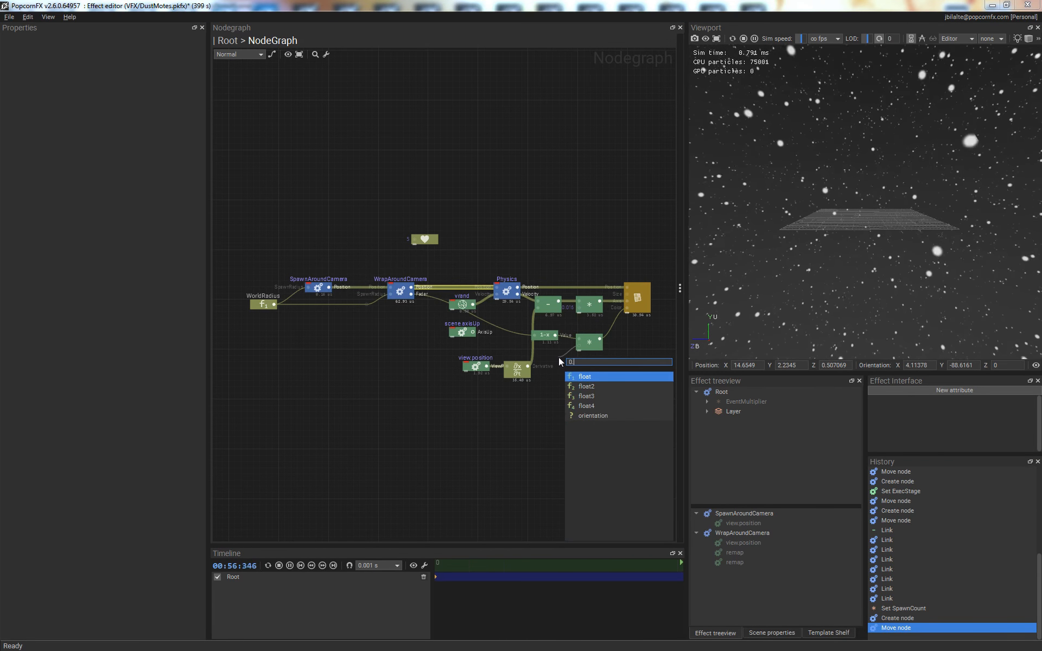
{"action": "type", "text": "3"}
{"action": "key", "text": "Return"}
- Return to the Root graph, open the EventMultiplier's Spawn Count for editing and remove its leading digit
{"action": "left_click", "coordinate": [228, 41]}
{"action": "left_click", "coordinate": [443, 283]}
{"action": "left_click", "coordinate": [92, 216]}
{"action": "key", "text": "shift+Left"}
{"action": "key", "text": "BackSpace"}
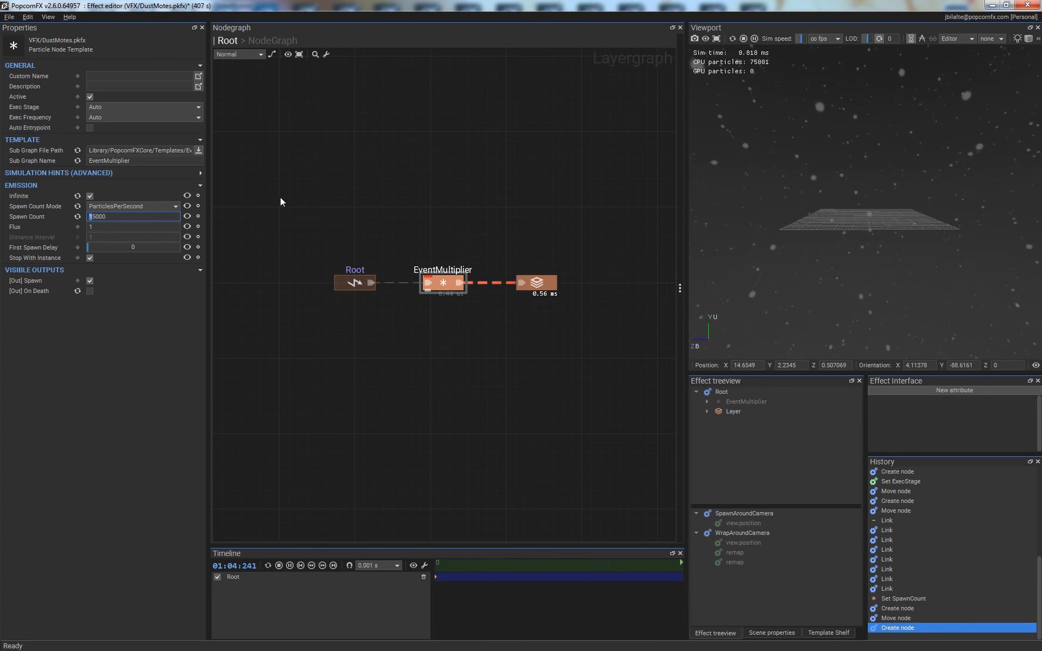
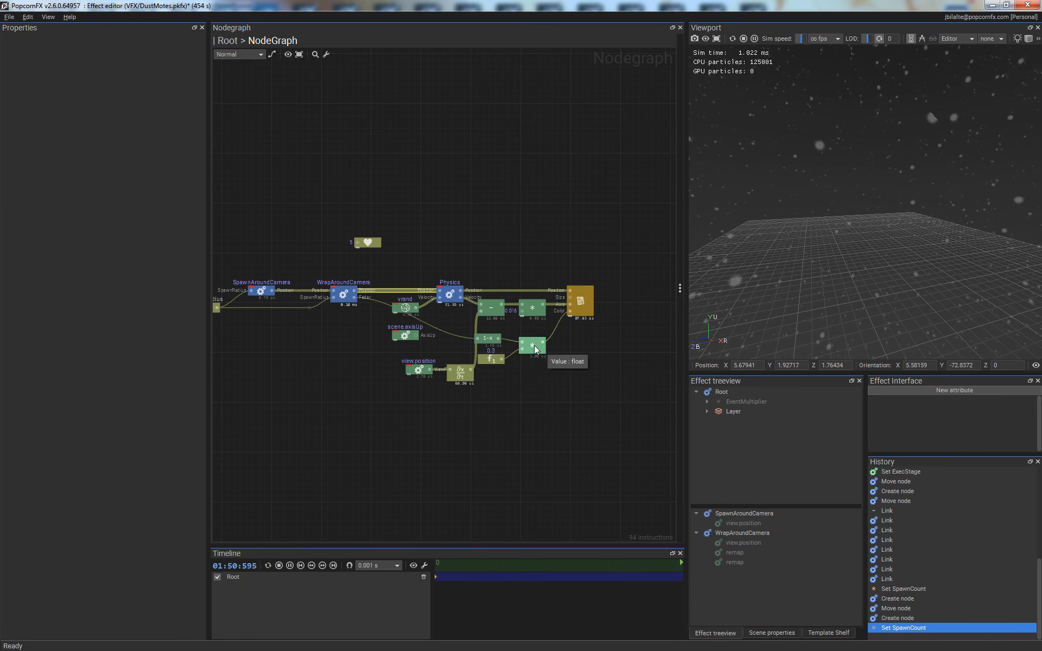
- Delete the Mul node on the billboard renderer's Color link and its 0.3 constant float node
{"action": "left_click", "coordinate": [533, 345]}
{"action": "key", "text": "Delete"}
{"action": "left_click", "coordinate": [494, 360]}
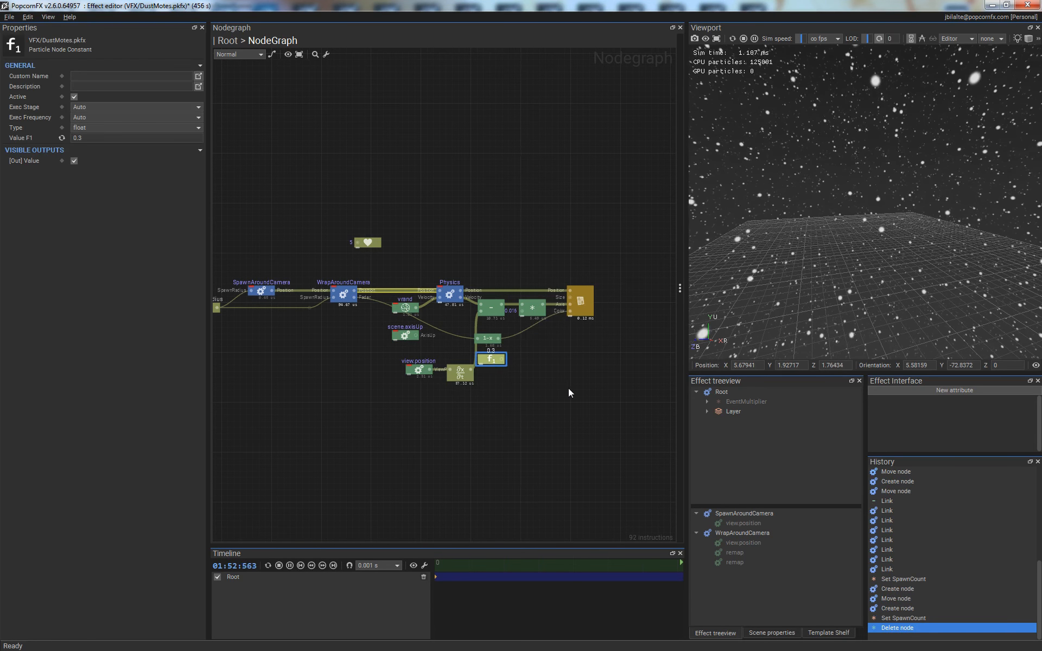
{"action": "key", "text": "Delete"}
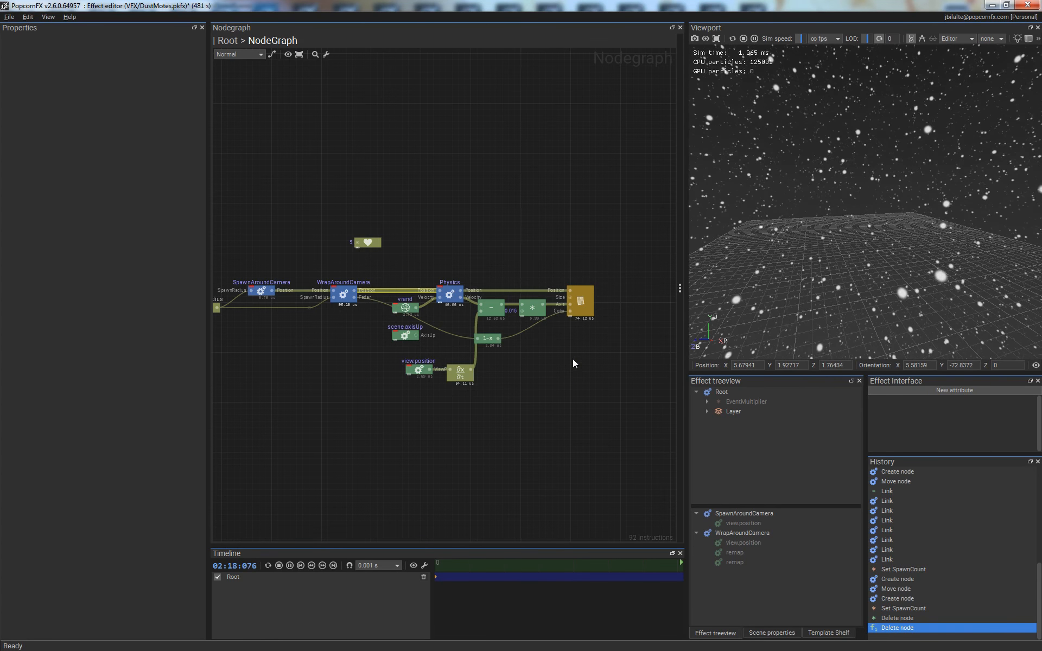
- Move the billboard renderer node farther from the velocity Mul node to free space in the graph
{"action": "middle_click_drag", "start_coordinate": [572, 359], "coordinate": [476, 368]}
{"action": "left_click_drag", "start_coordinate": [487, 320], "coordinate": [574, 318]}
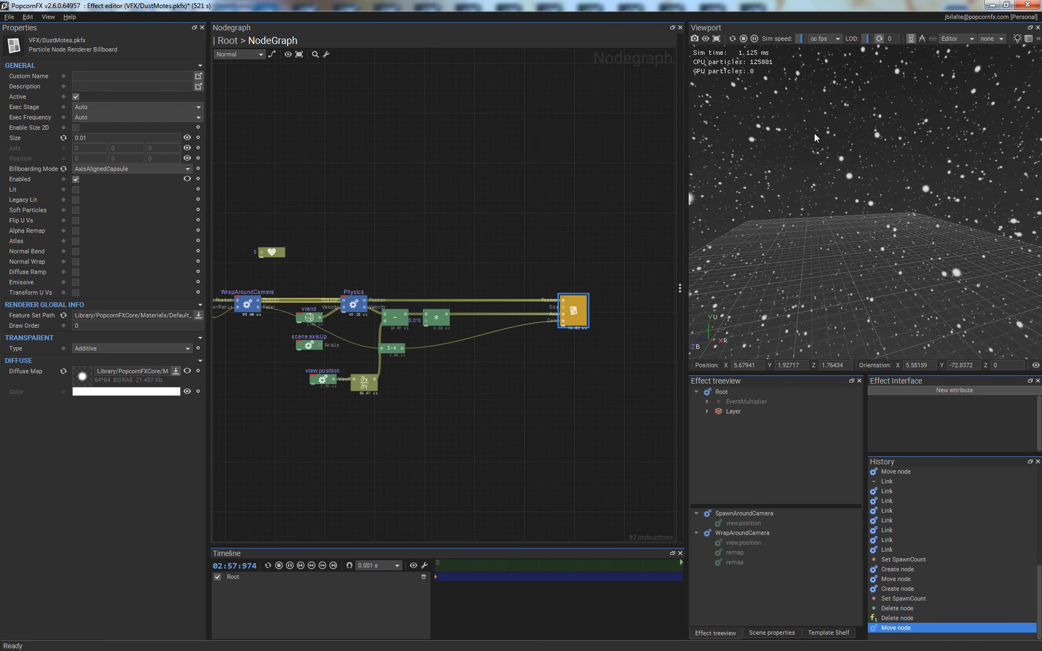
{"action": "left_click", "coordinate": [539, 380]}
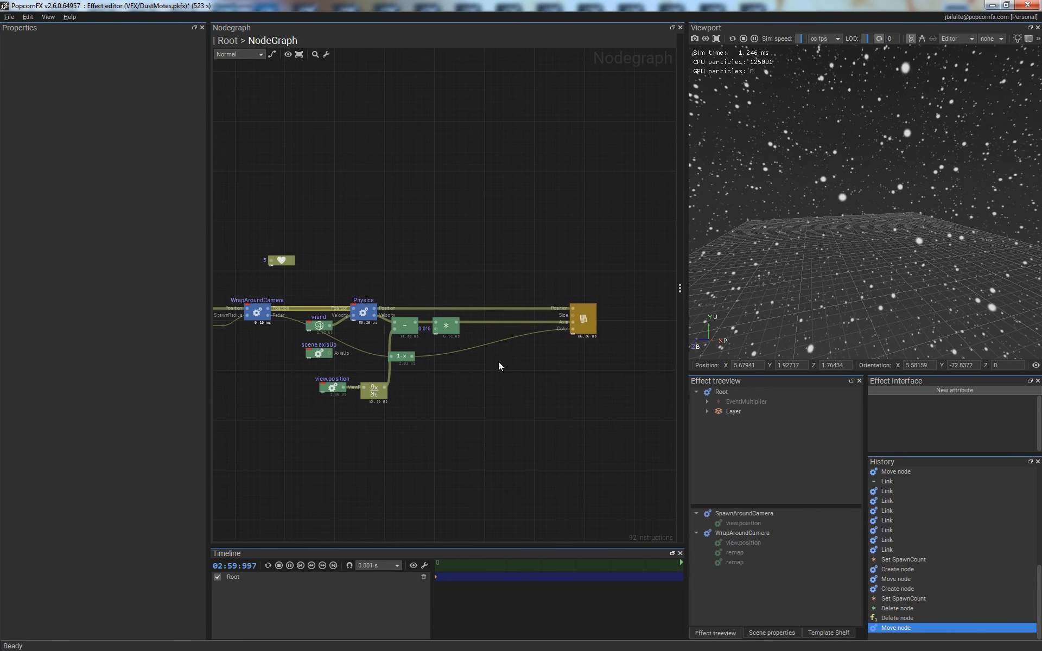
- Insert a Script node on the link between the 1-x node and the billboard renderer's Color, placed midway between them
{"action": "scroll", "coordinate": [486, 347], "scroll_direction": "up", "scroll_amount": 3}
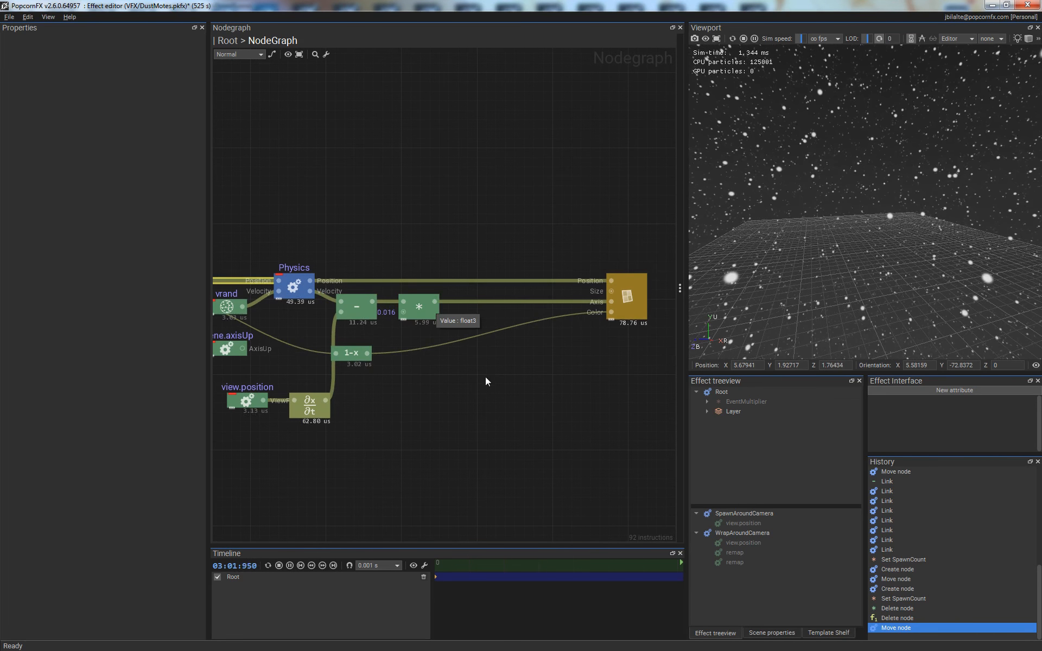
{"action": "right_click", "coordinate": [461, 340]}
{"action": "type", "text": "script"}
{"action": "key", "text": "Return"}
{"action": "left_click_drag", "start_coordinate": [482, 348], "coordinate": [507, 359]}
- Add an input pin named Velocity to the Script node and reorder it above the Value pin
{"action": "double_click", "coordinate": [100, 161]}
{"action": "type", "text": "Velo"}
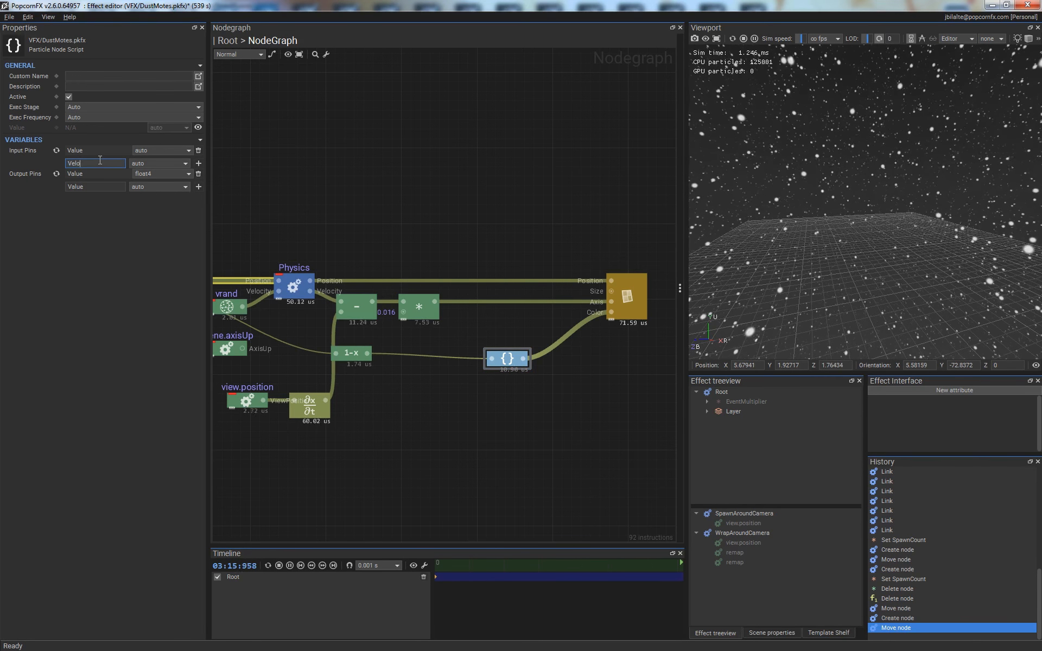
{"action": "type", "text": "city"}
{"action": "key", "text": "Return"}
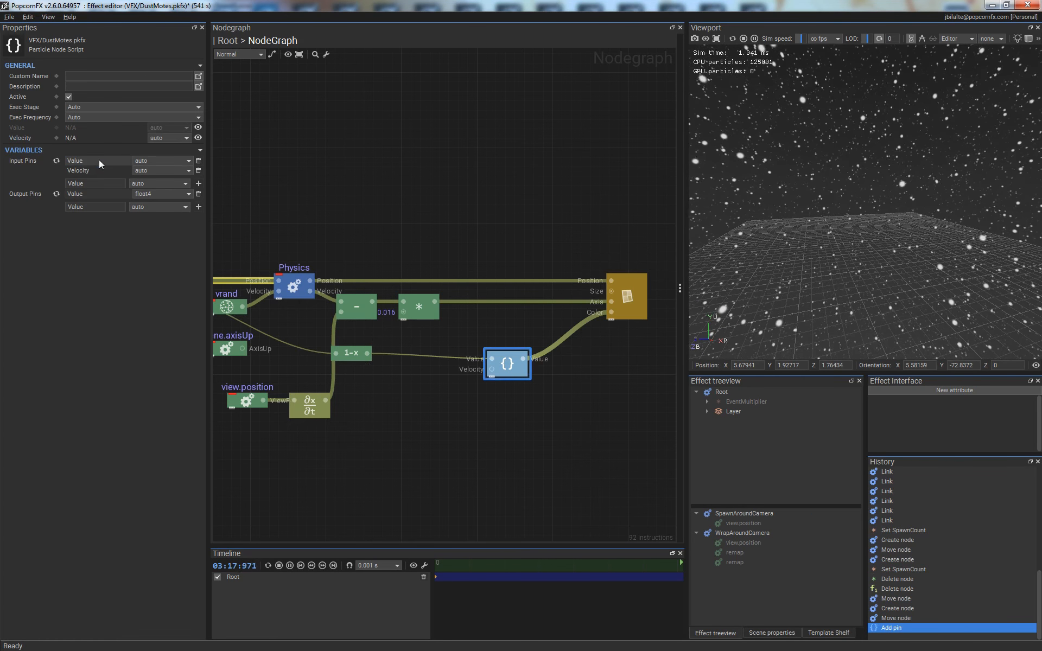
{"action": "left_click_drag", "start_coordinate": [81, 170], "coordinate": [82, 161]}
- Link the velocity Mul node's output to the script's Velocity pin and set the script's Value output type to auto
{"action": "left_click_drag", "start_coordinate": [373, 302], "coordinate": [492, 359]}
{"action": "left_click", "coordinate": [162, 194]}
{"action": "left_click", "coordinate": [158, 211]}
{"action": "left_click", "coordinate": [162, 194]}
{"action": "left_click", "coordinate": [158, 202]}
{"action": "double_click", "coordinate": [507, 364]}
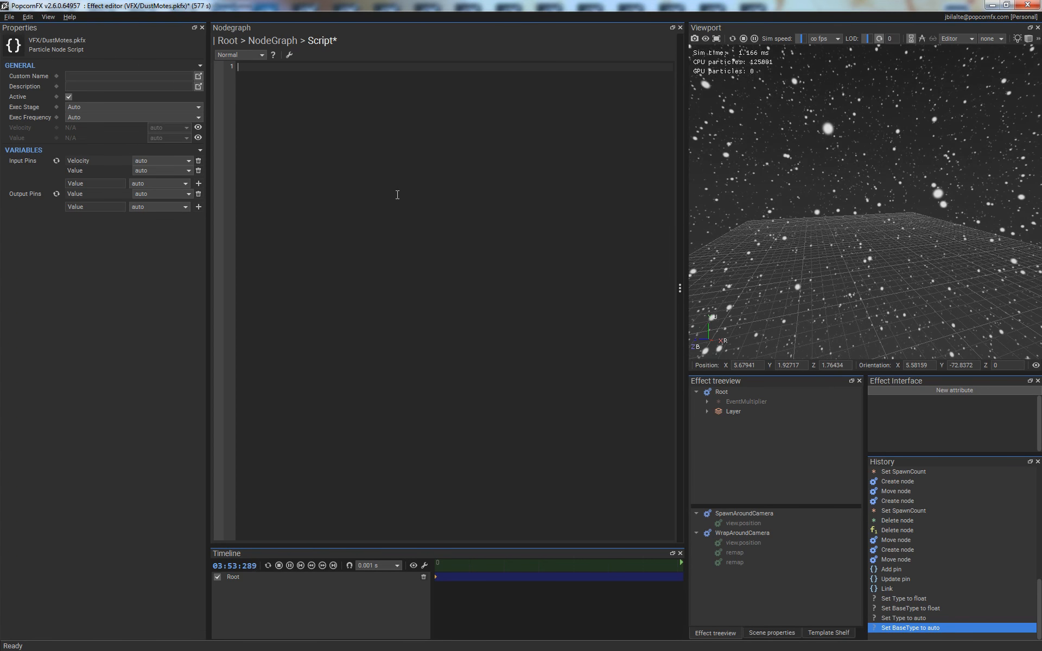
{"action": "key", "text": "alt+Left"}
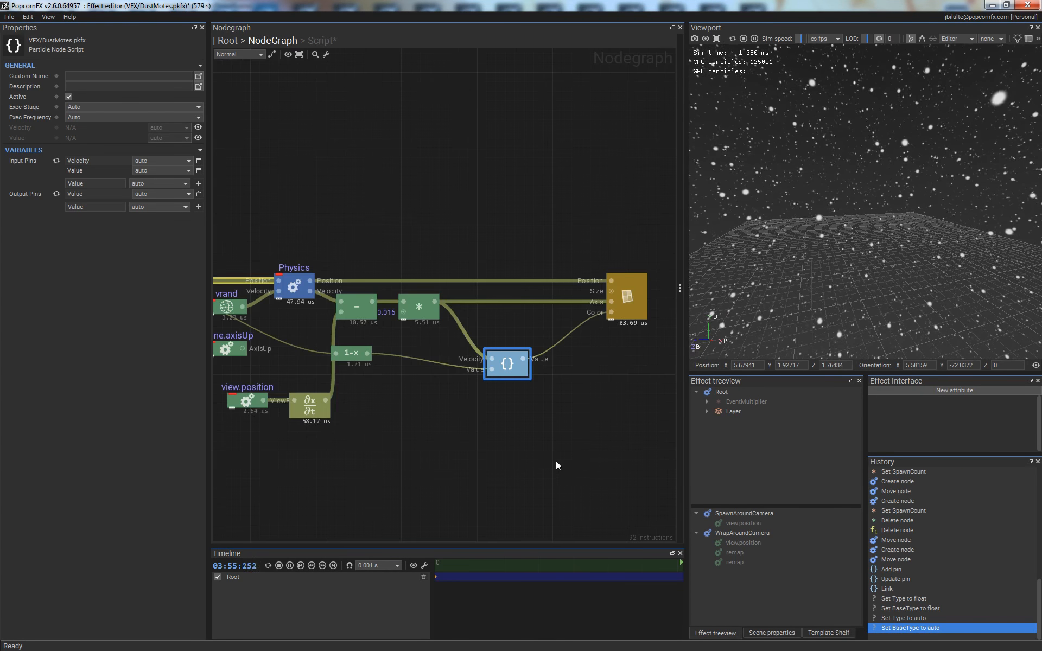
- Extract the billboard renderer's Size into a constant float node placed below the 1-x node
{"action": "left_click", "coordinate": [442, 406]}
{"action": "middle_click_drag", "start_coordinate": [442, 406], "coordinate": [498, 402]}
{"action": "scroll", "coordinate": [472, 400], "scroll_direction": "down", "scroll_amount": 2}
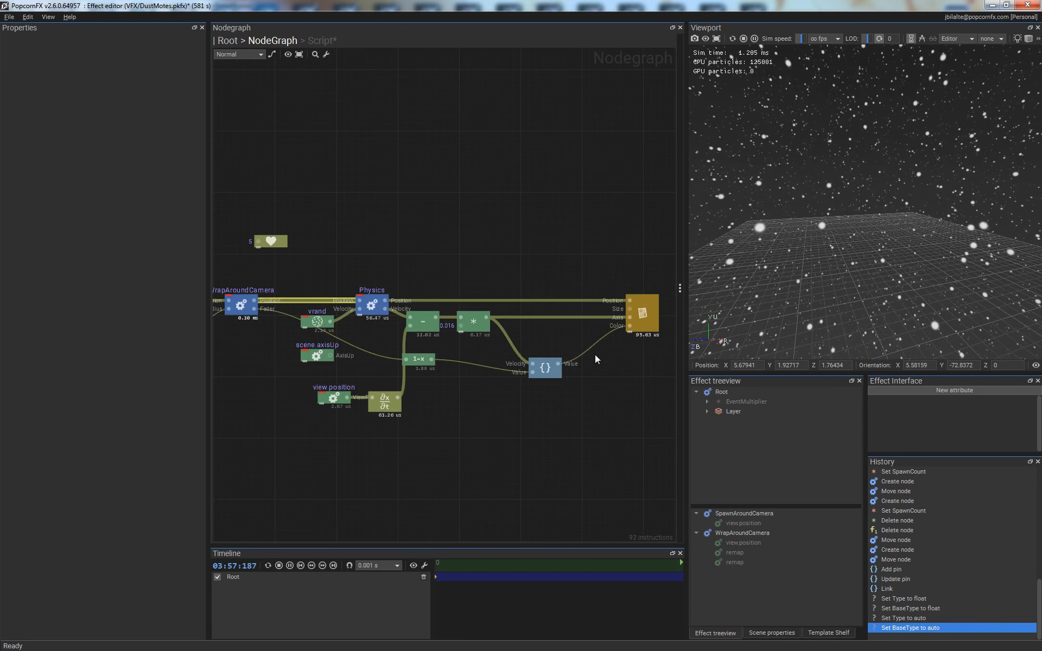
{"action": "middle_click_drag", "start_coordinate": [595, 354], "coordinate": [509, 362]}
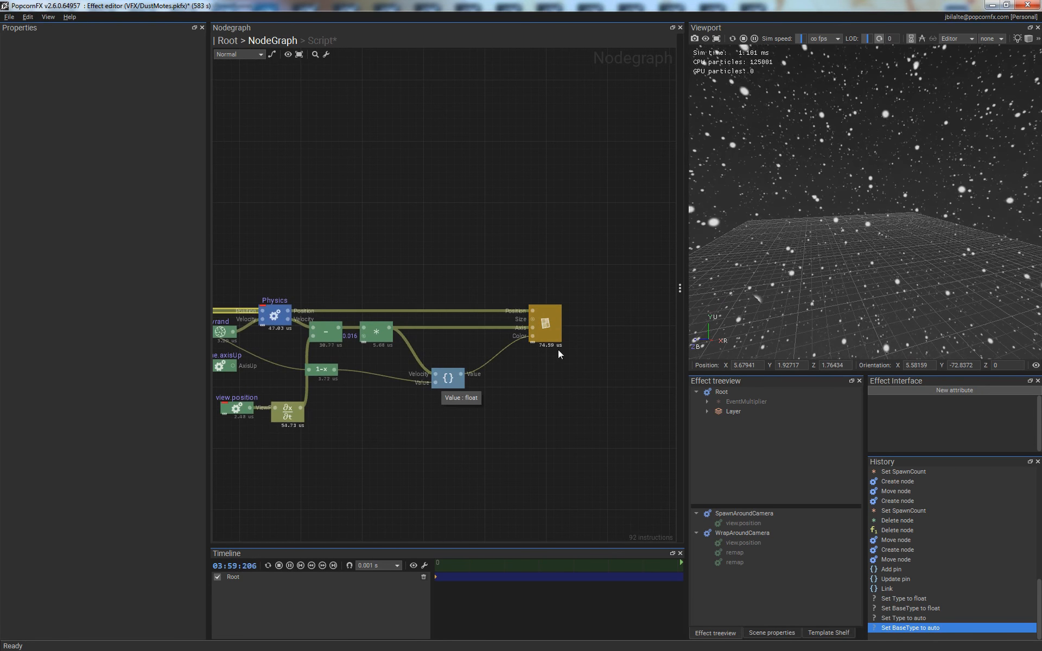
{"action": "scroll", "coordinate": [552, 341], "scroll_direction": "up", "scroll_amount": 2}
{"action": "left_click", "coordinate": [593, 319]}
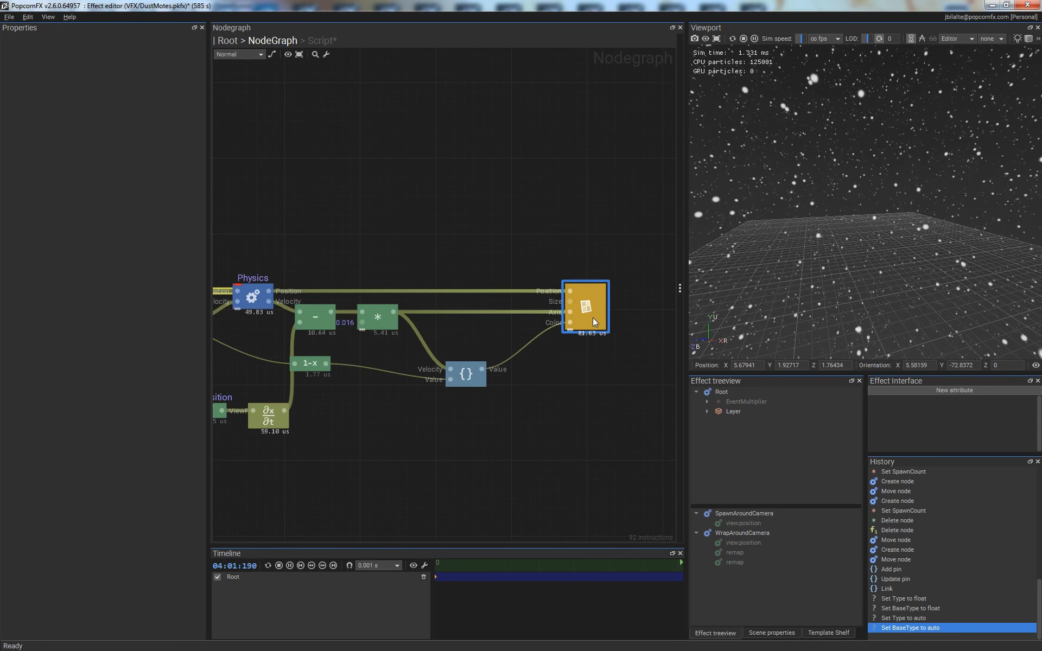
{"action": "left_click_drag", "start_coordinate": [570, 302], "coordinate": [372, 437]}
- Add a Size input pin between Velocity and Value on the Script node and feed it from the 0.01 constant
{"action": "left_click", "coordinate": [466, 374]}
{"action": "double_click", "coordinate": [99, 183]}
{"action": "type", "text": "Size"}
{"action": "key", "text": "Return"}
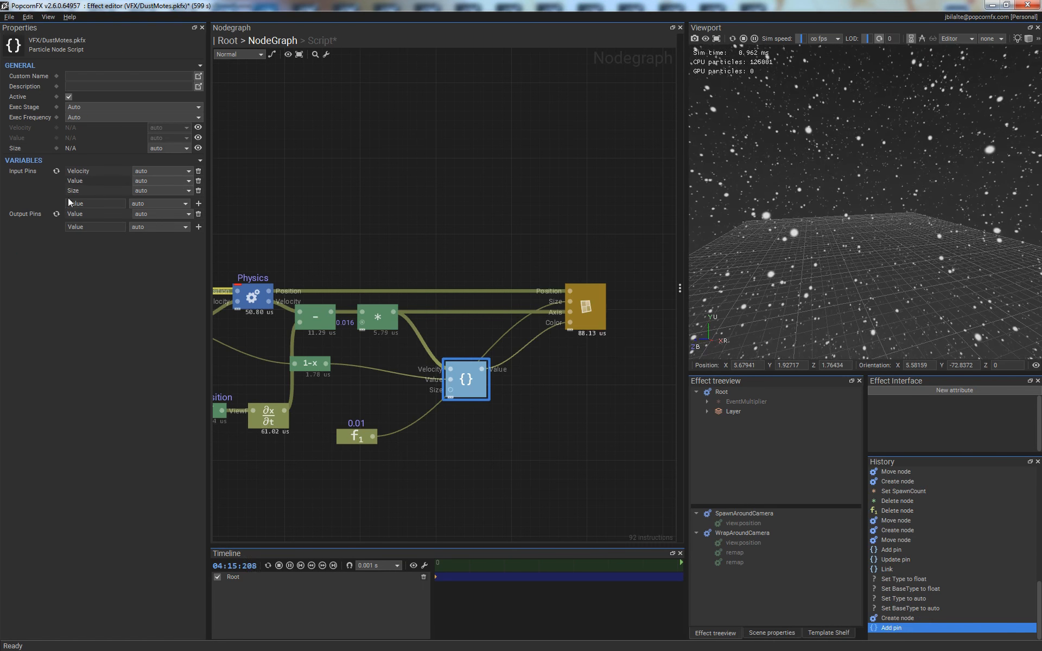
{"action": "left_click_drag", "start_coordinate": [76, 193], "coordinate": [70, 182]}
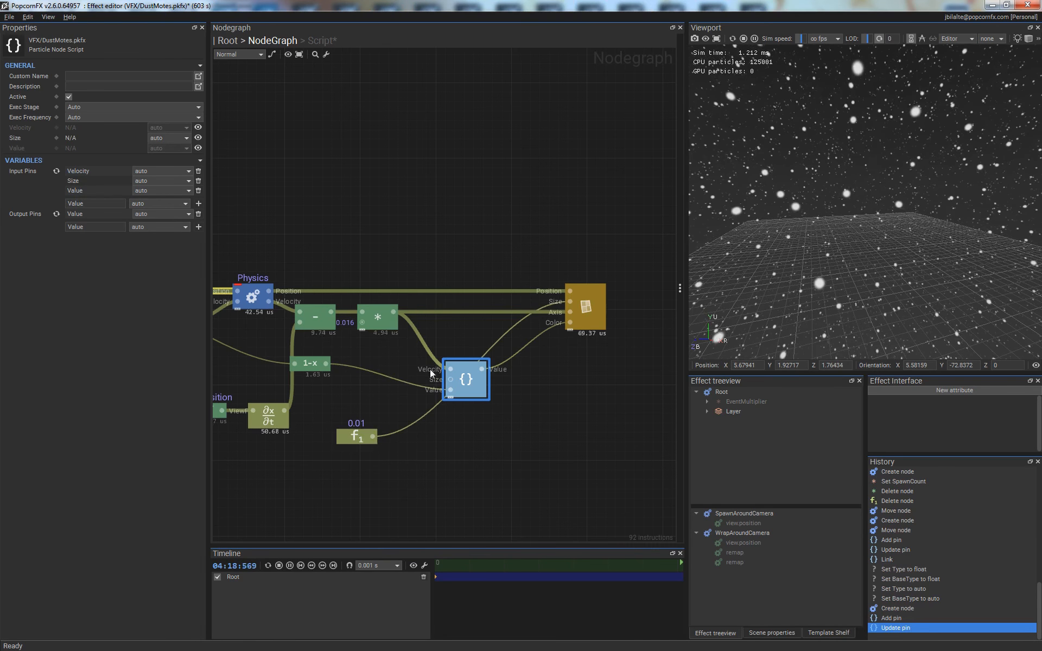
{"action": "left_click_drag", "start_coordinate": [450, 379], "coordinate": [379, 354]}
{"action": "left_click", "coordinate": [394, 466]}
- Open the Script node's code, start a float restArea declaration and add the line "float width = 2 * Size;" above it
{"action": "double_click", "coordinate": [465, 379]}
{"action": "left_click", "coordinate": [394, 122]}
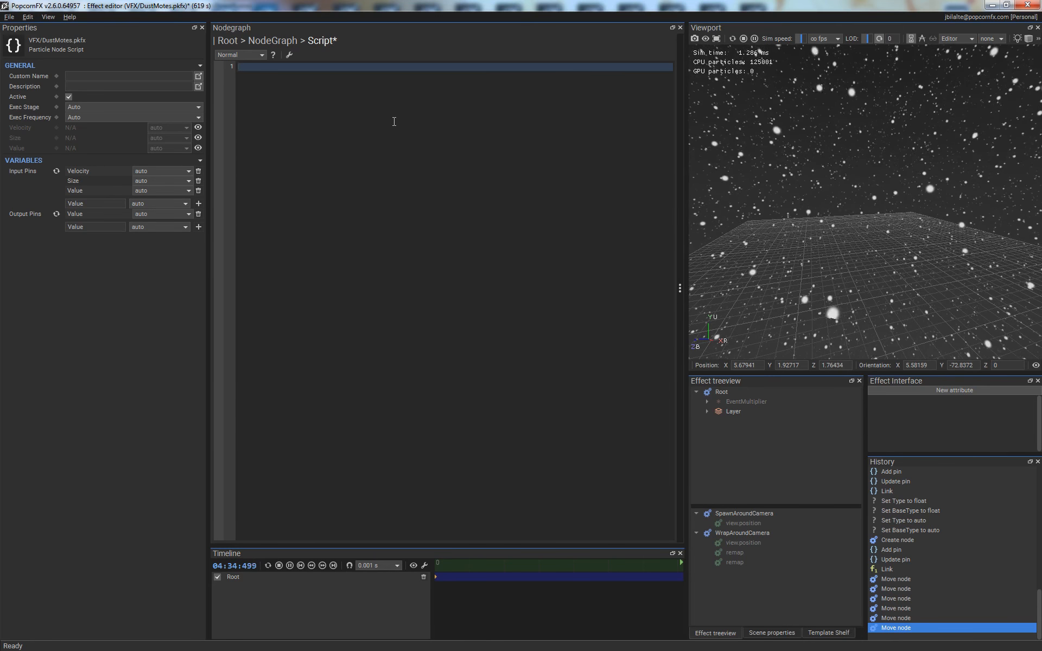
{"action": "type", "text": "float"}
{"action": "key", "text": "Tab"}
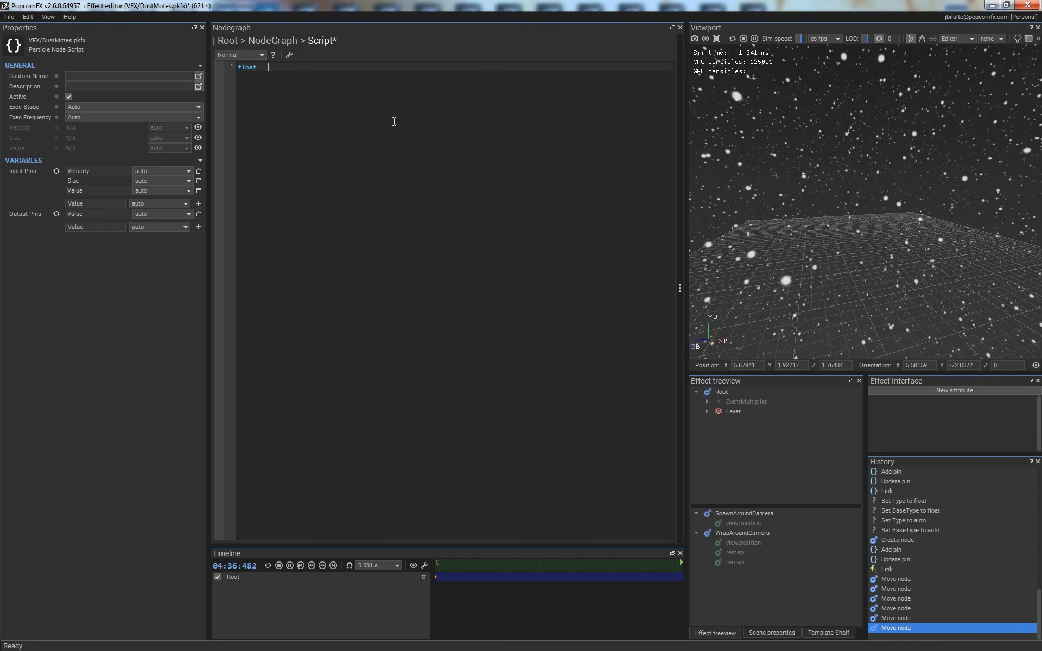
{"action": "type", "text": "restArea"}
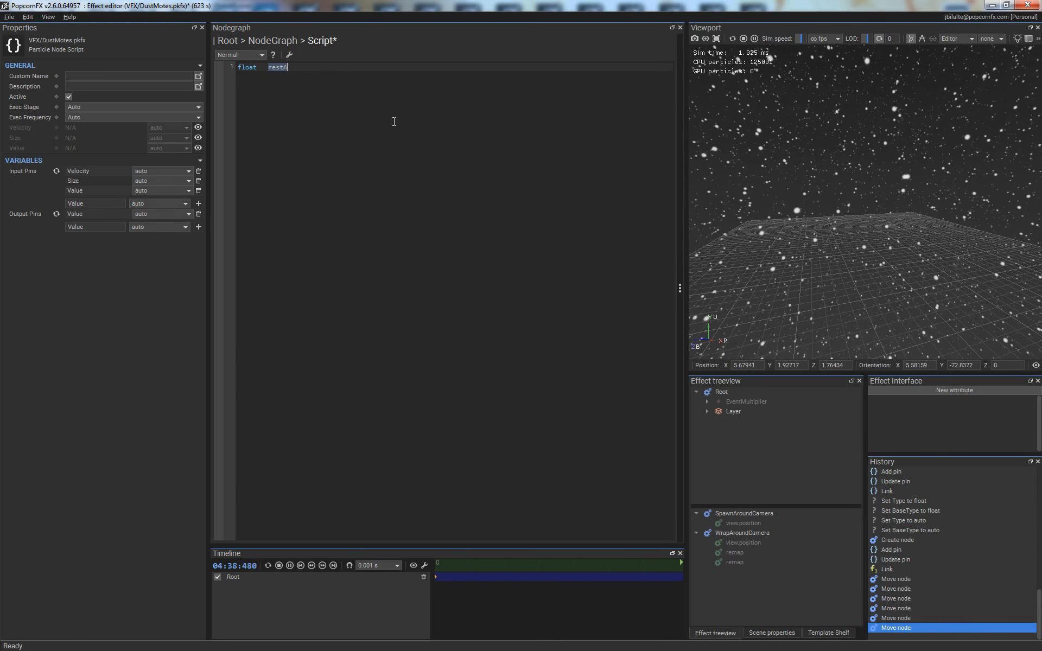
{"action": "key", "text": "Home"}
{"action": "key", "text": "Return"}
{"action": "key", "text": "Up"}
{"action": "type", "text": "float"}
{"action": "key", "text": "Tab"}
{"action": "type", "text": "width = 2 * Size;"}
- Complete the restArea declaration as "width * width;", apply the script and start a new line
{"action": "key", "text": "Down"}
{"action": "type", "text": "= widt"}
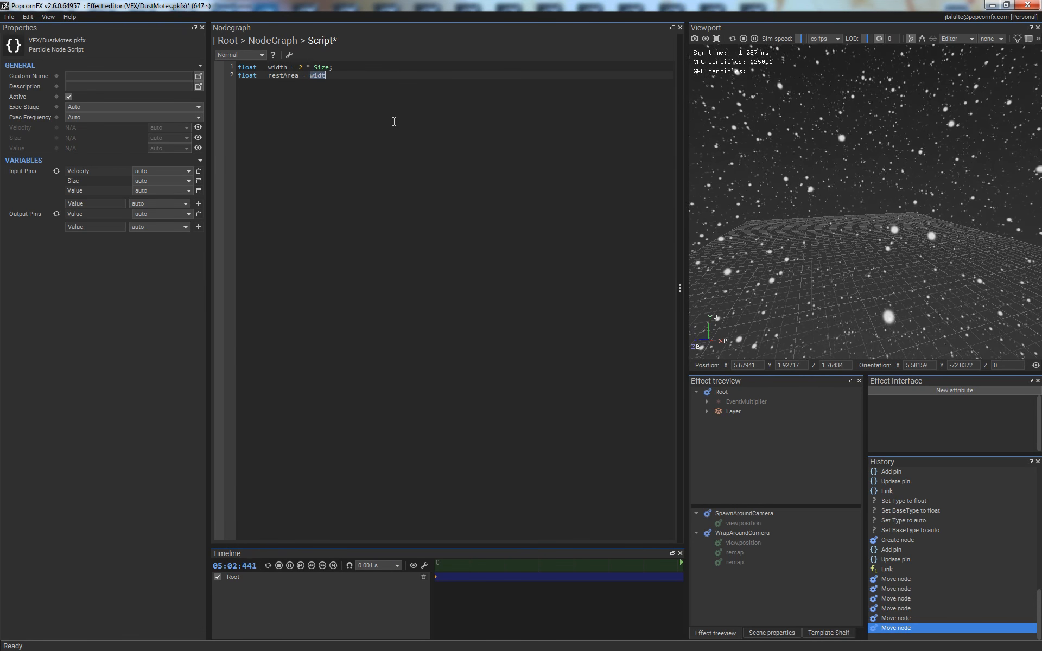
{"action": "type", "text": "h *"}
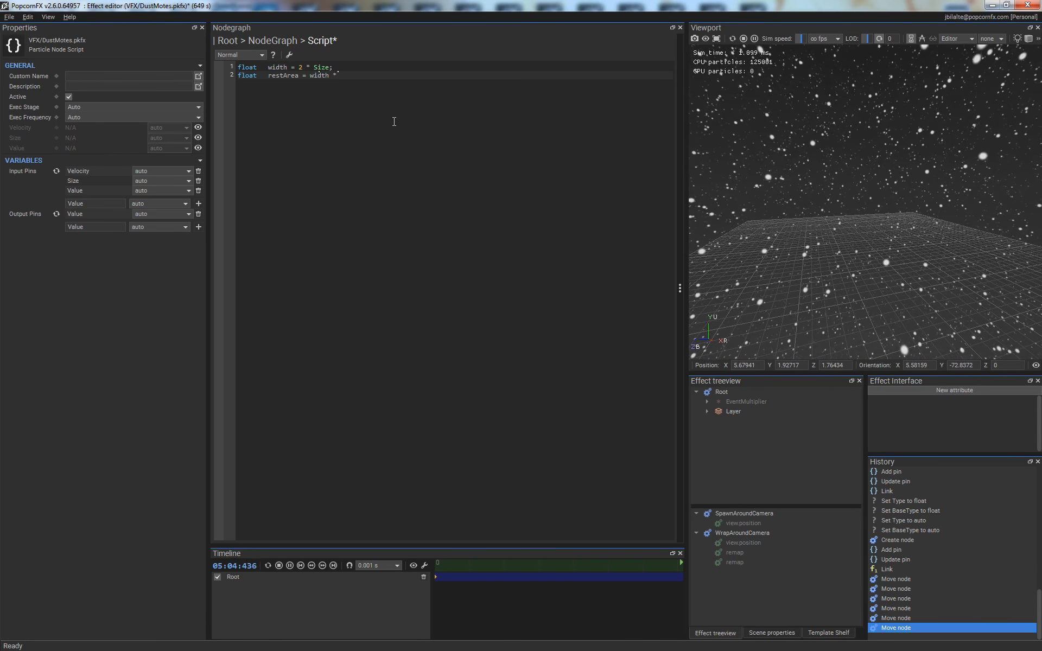
{"action": "type", "text": " width;"}
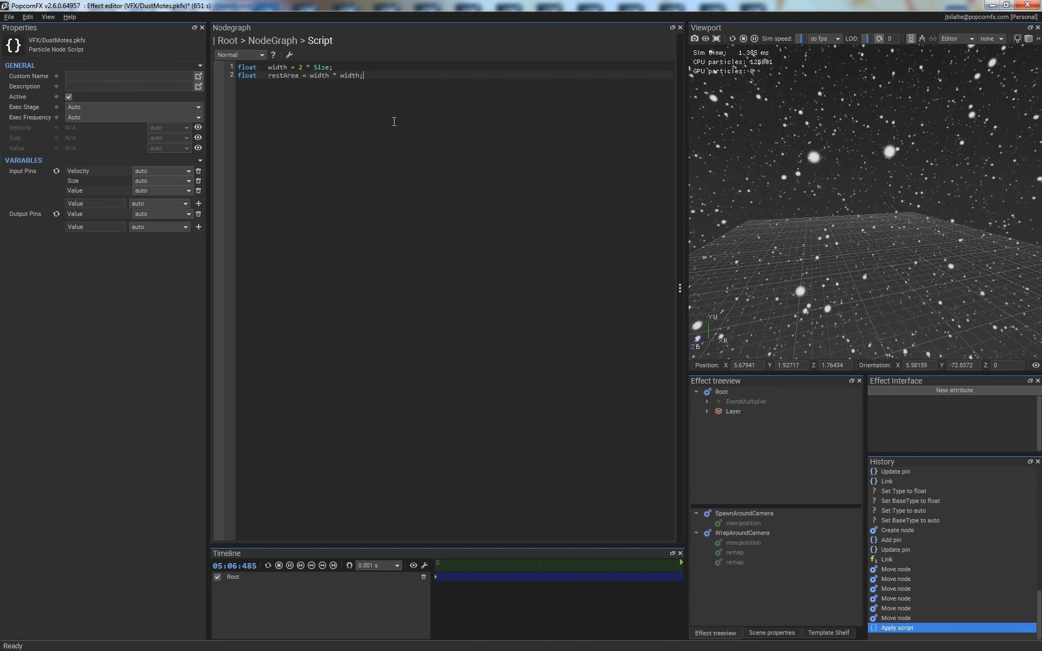
{"action": "key", "text": "Return"}
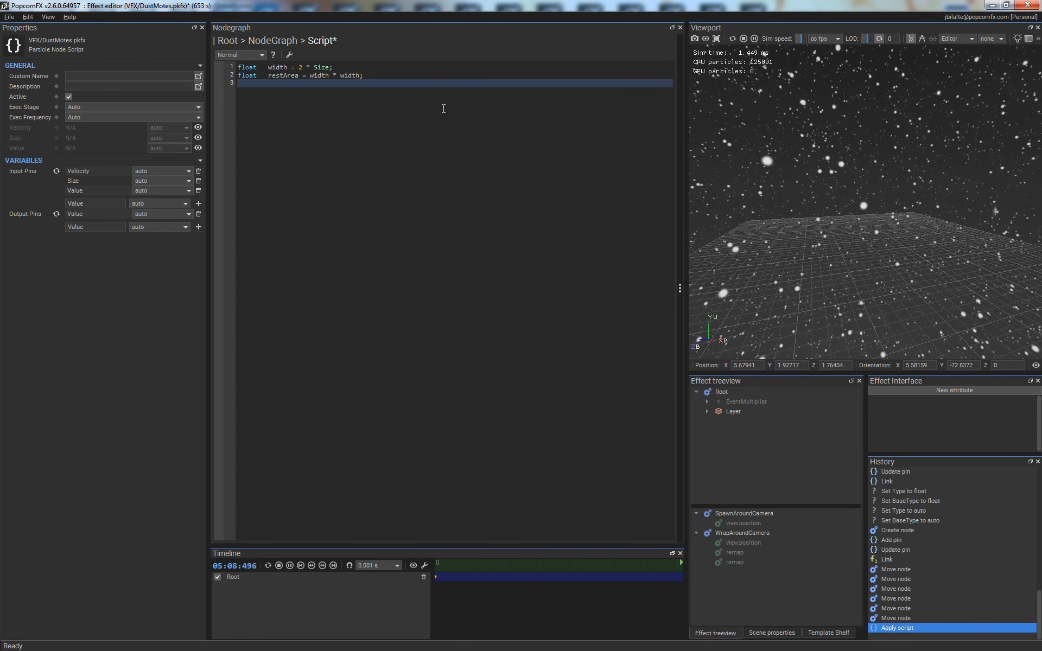
{"action": "key", "text": "ctrl"}
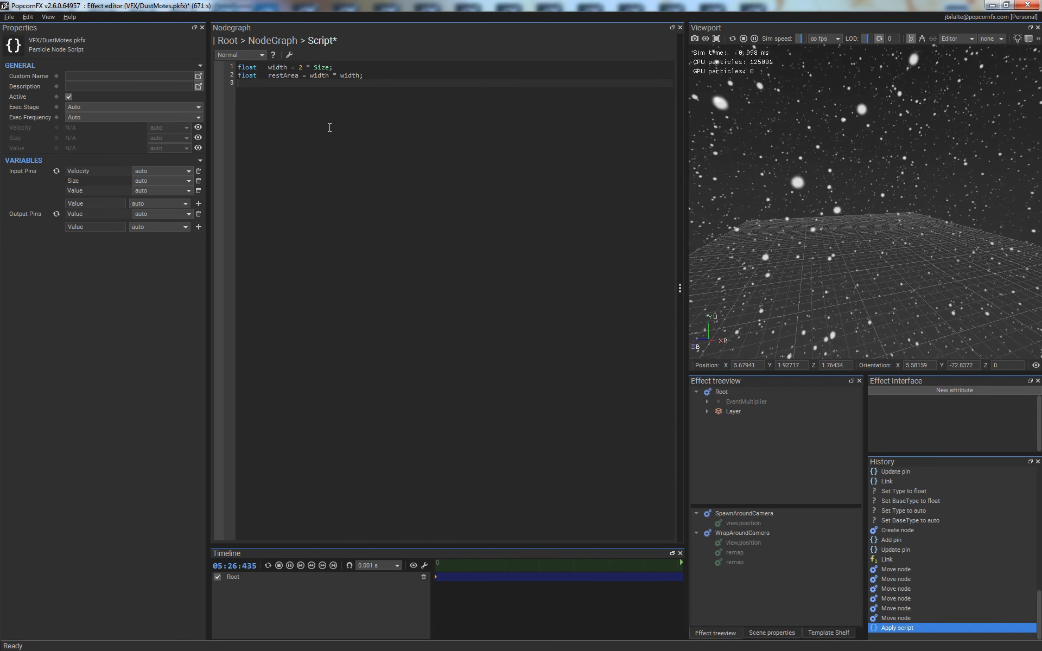
- Add the line "Value = 0.1;" below the declarations and apply the script
{"action": "key", "text": "Return"}
{"action": "type", "text": "Value = "}
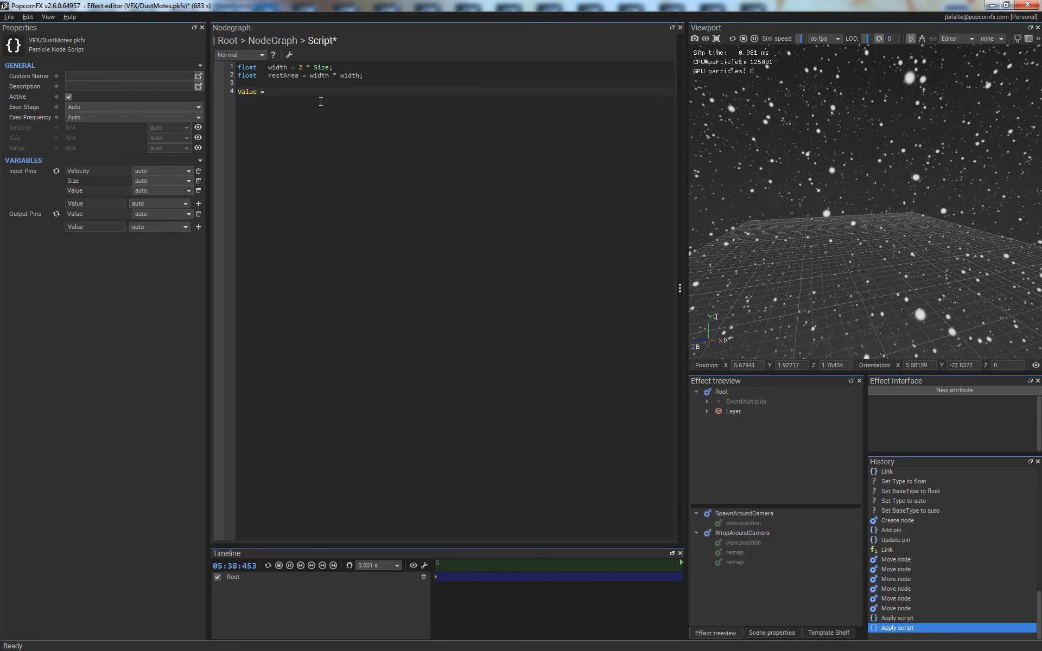
{"action": "type", "text": "0.1;"}
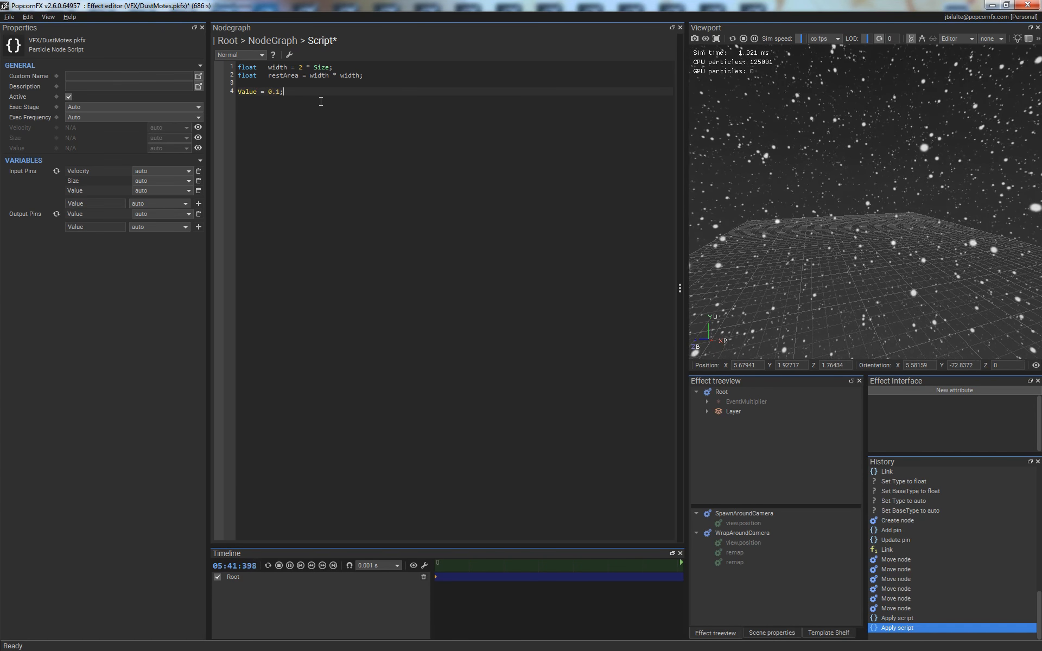
{"action": "key", "text": "Return"}
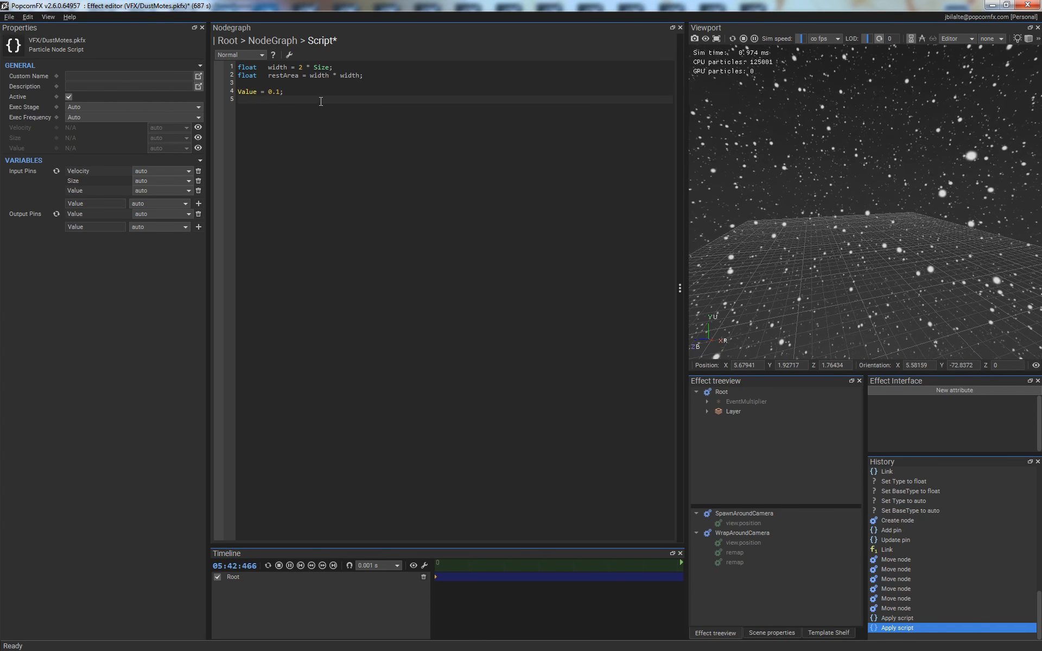
{"action": "key", "text": "ctrl+s"}
- Delete the "Value = 0.1;" line and apply the script again
{"action": "left_click", "coordinate": [349, 95]}
{"action": "key", "text": "Home"}
{"action": "key", "text": "shift+Down"}
{"action": "key", "text": "Delete"}
{"action": "key", "text": "ctrl+s"}
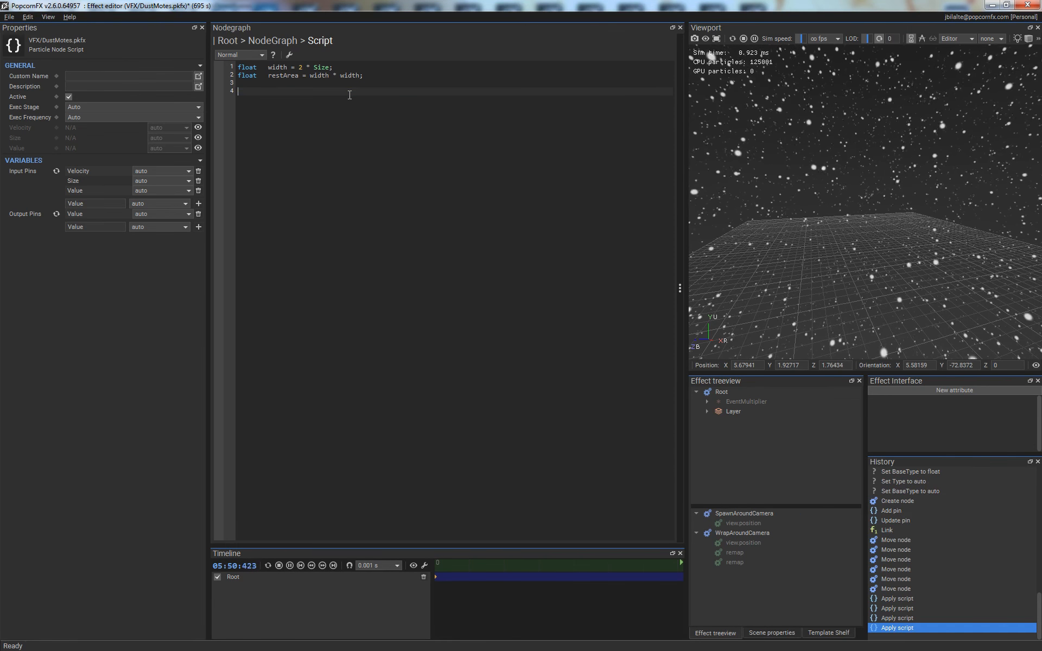
- Switch the viewport to wireframe shading and examine the outlines of the mote billboards
{"action": "double_click", "coordinate": [276, 76]}
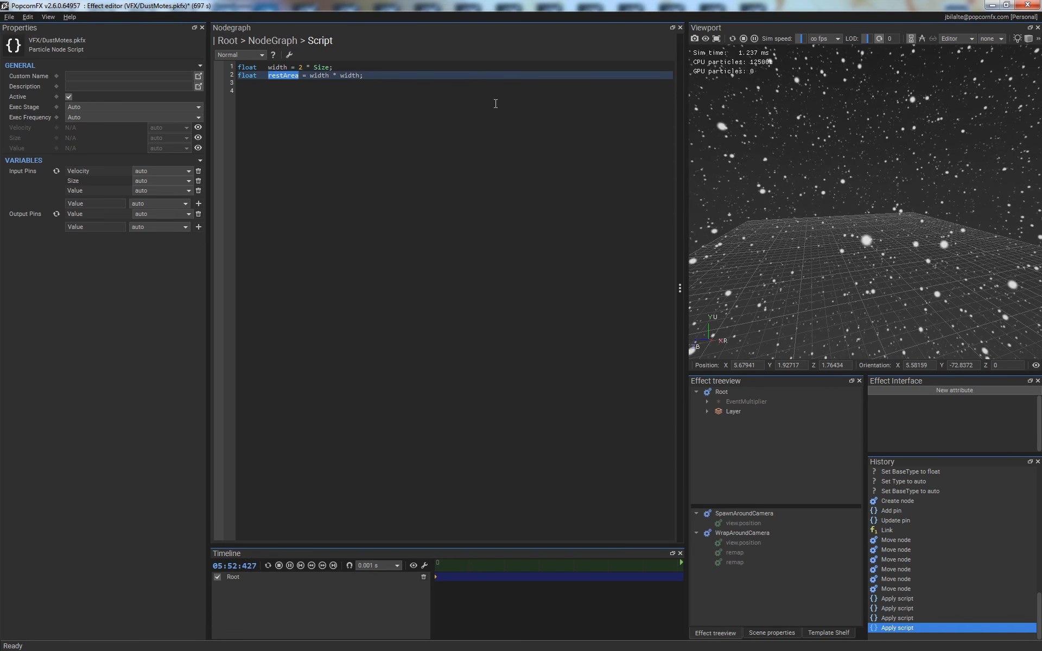
{"action": "key", "text": "Down"}
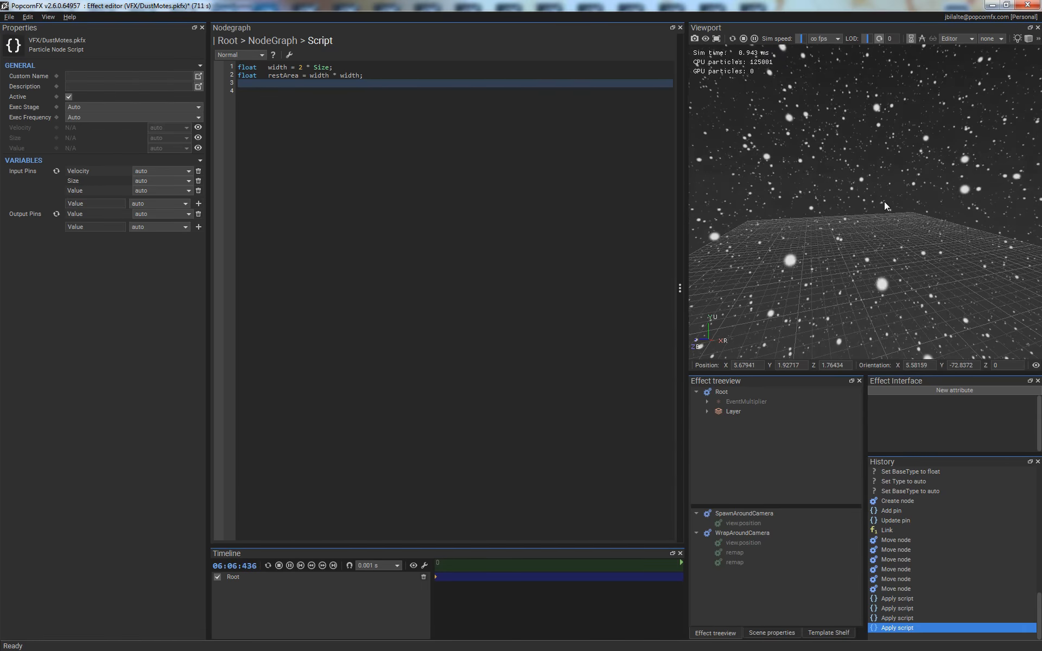
{"action": "key", "text": "w"}
{"action": "middle_click_drag", "start_coordinate": [885, 202], "coordinate": [922, 205]}
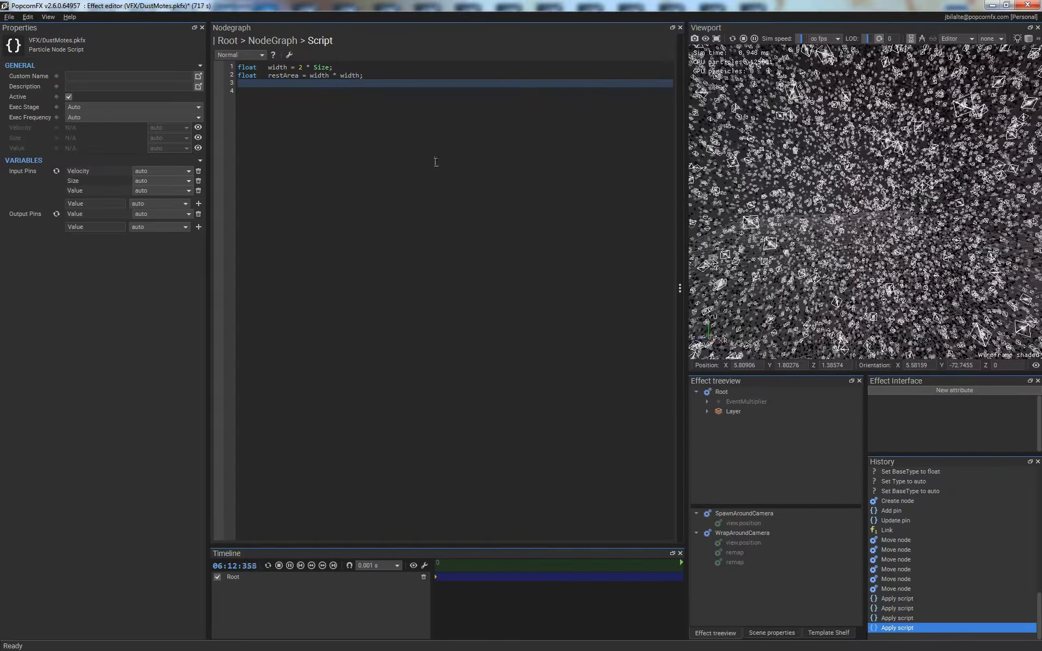
- Return to the layer's node graph and link the scene.axisUp output to the Physics node's Velocity input
{"action": "key", "text": "Escape"}
{"action": "middle_click_drag", "start_coordinate": [528, 317], "coordinate": [764, 310]}
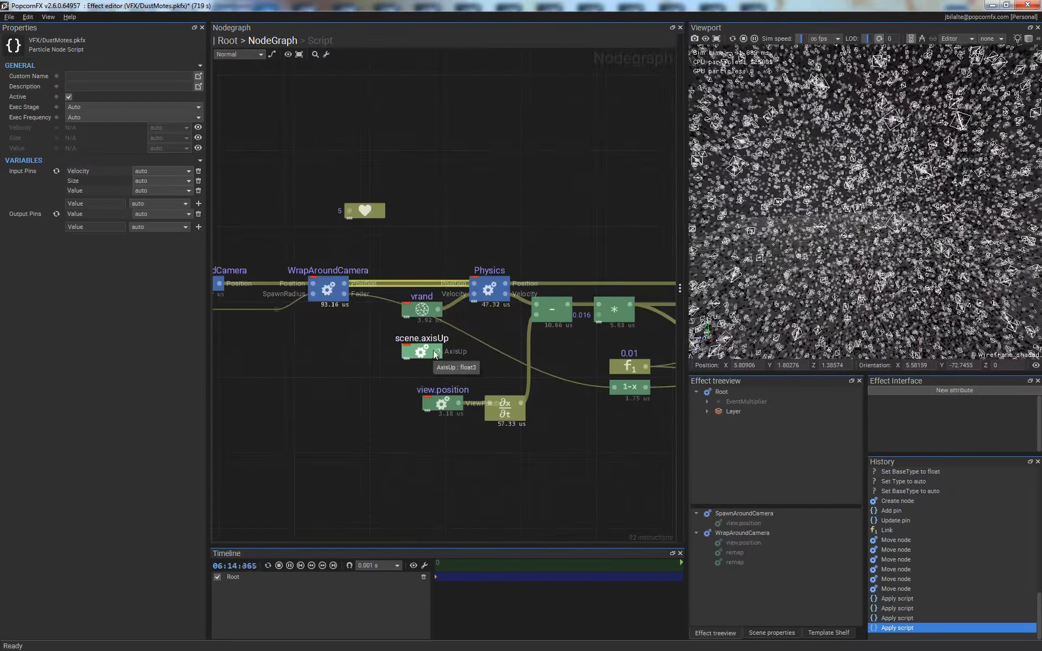
{"action": "mouse_move", "coordinate": [437, 351]}
{"action": "left_mouse_down"}
{"action": "mouse_move", "coordinate": [476, 305]}
{"action": "mouse_move", "coordinate": [473, 293]}
{"action": "left_mouse_up"}
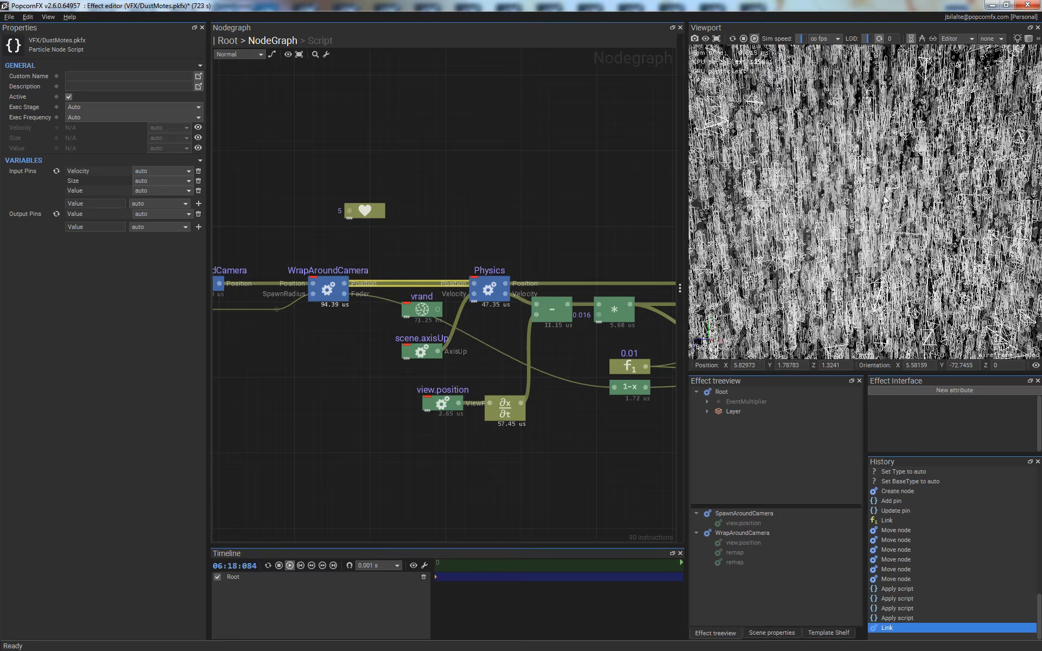
- Go up to the Root graph and set the EventMultiplier's Spawn Count to 5000
{"action": "left_click_drag", "start_coordinate": [885, 208], "coordinate": [883, 150]}
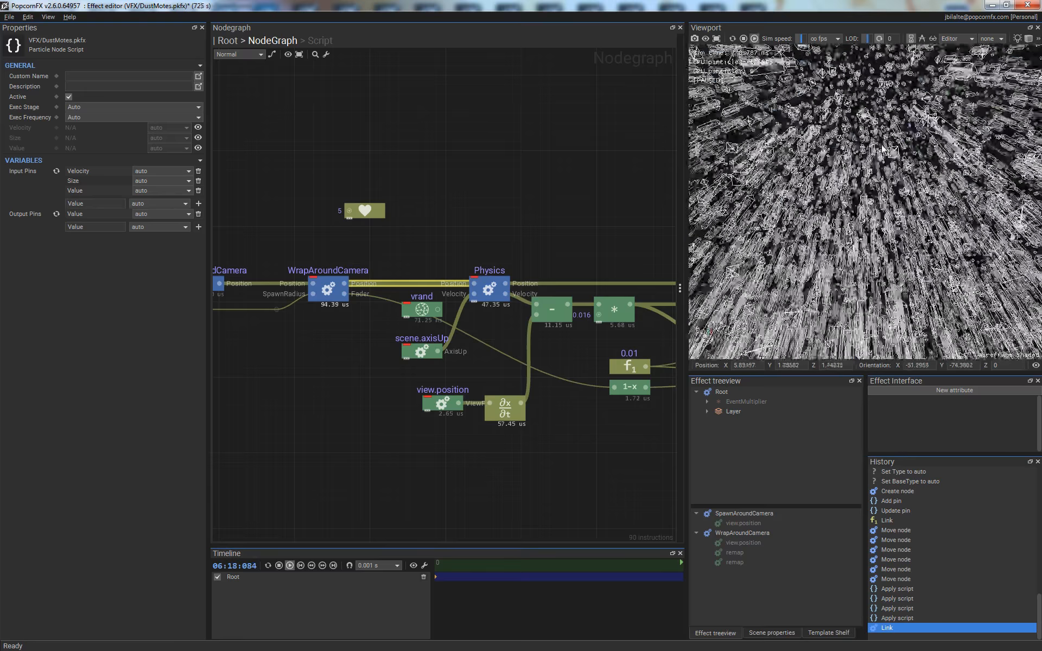
{"action": "middle_click_drag", "start_coordinate": [883, 149], "coordinate": [909, 164]}
{"action": "left_click", "coordinate": [227, 41]}
{"action": "left_click", "coordinate": [442, 283]}
{"action": "type", "text": "5000"}
{"action": "key", "text": "Return"}
- Resume the paused simulation and examine the capsule streaks from a new angle, toggling the wireframe shading
{"action": "middle_click_drag", "start_coordinate": [971, 248], "coordinate": [859, 157]}
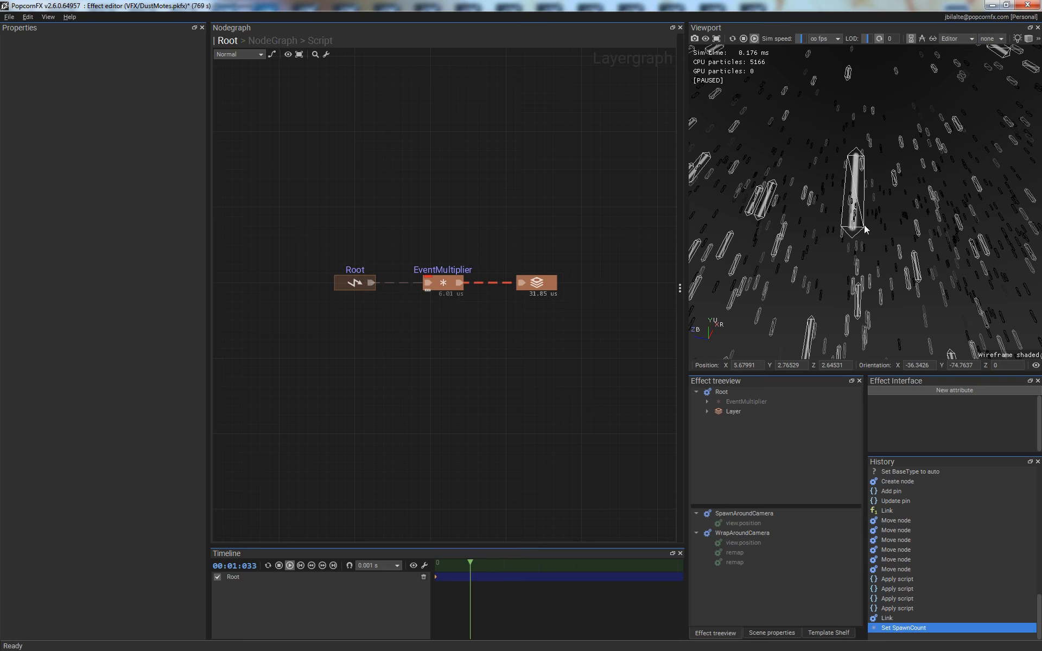
{"action": "key", "text": "space"}
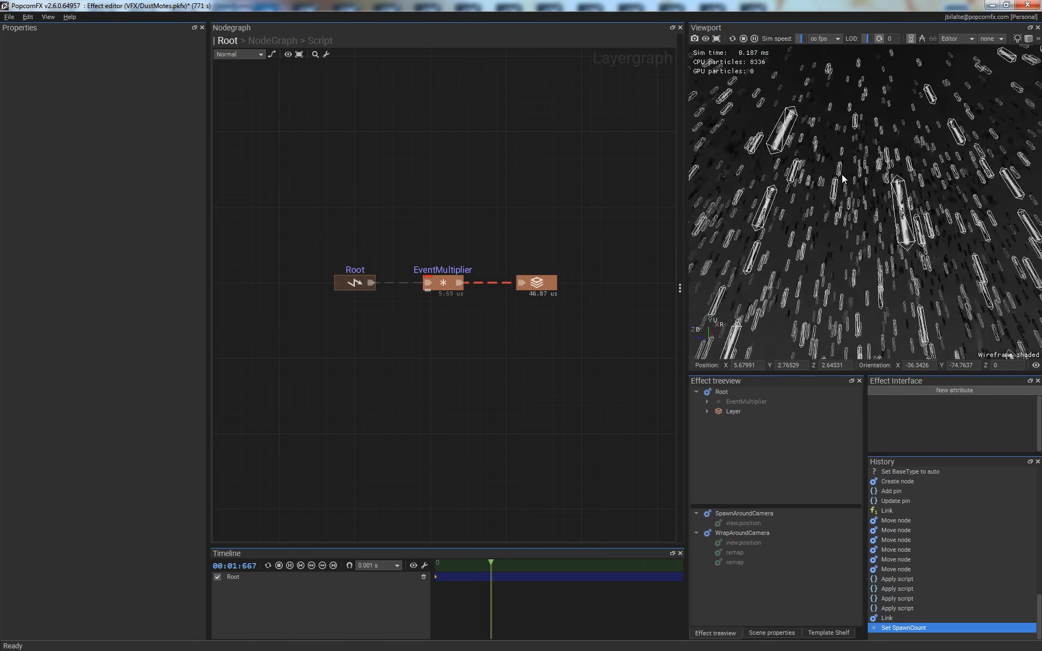
{"action": "key", "text": "w"}
{"action": "key", "text": "w"}
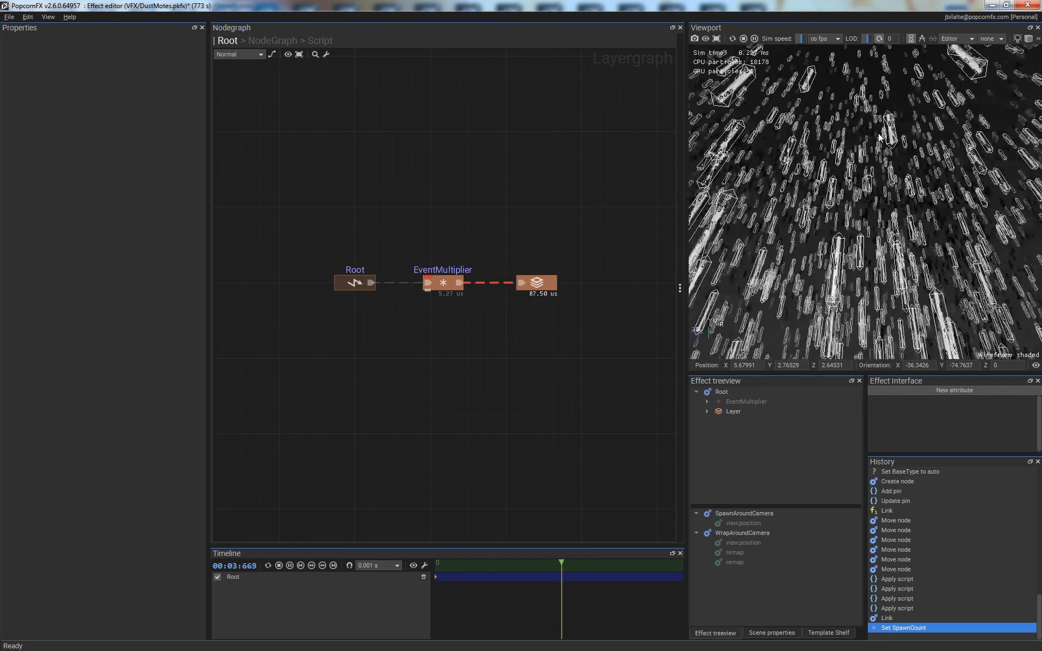
- In the layer's script node, add a third line beginning float restRadius = length(Velocity)
{"action": "left_click_drag", "start_coordinate": [869, 79], "coordinate": [868, 191]}
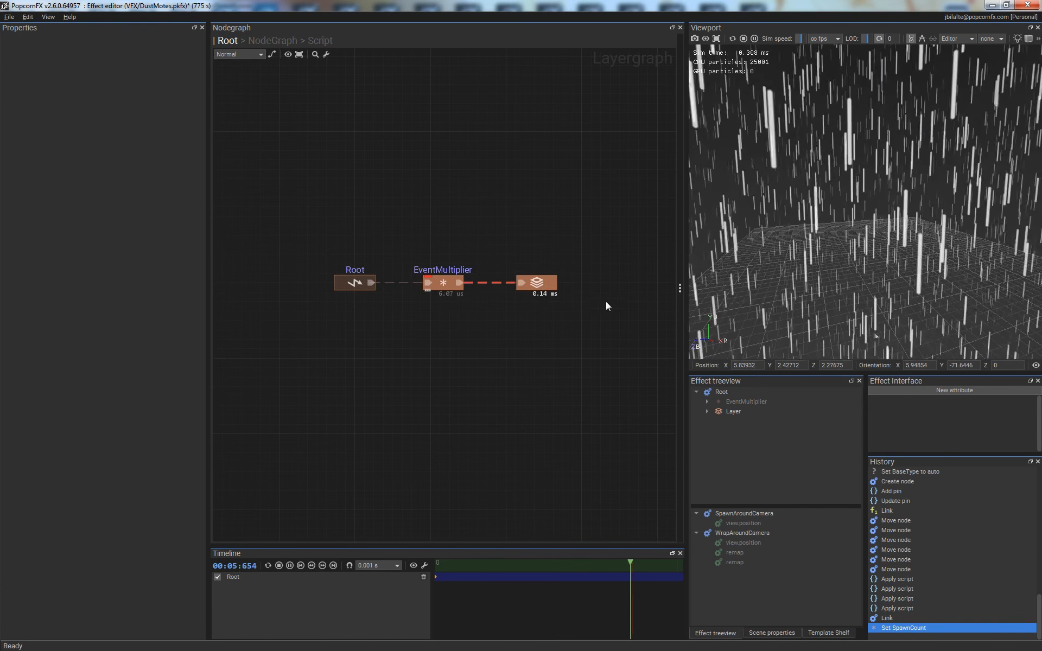
{"action": "left_click", "coordinate": [538, 285]}
{"action": "middle_click_drag", "start_coordinate": [576, 373], "coordinate": [446, 352]}
{"action": "double_click", "coordinate": [562, 320]}
{"action": "left_click", "coordinate": [312, 84]}
{"action": "type", "text": "float\trestRadius = length(Velocty)"}
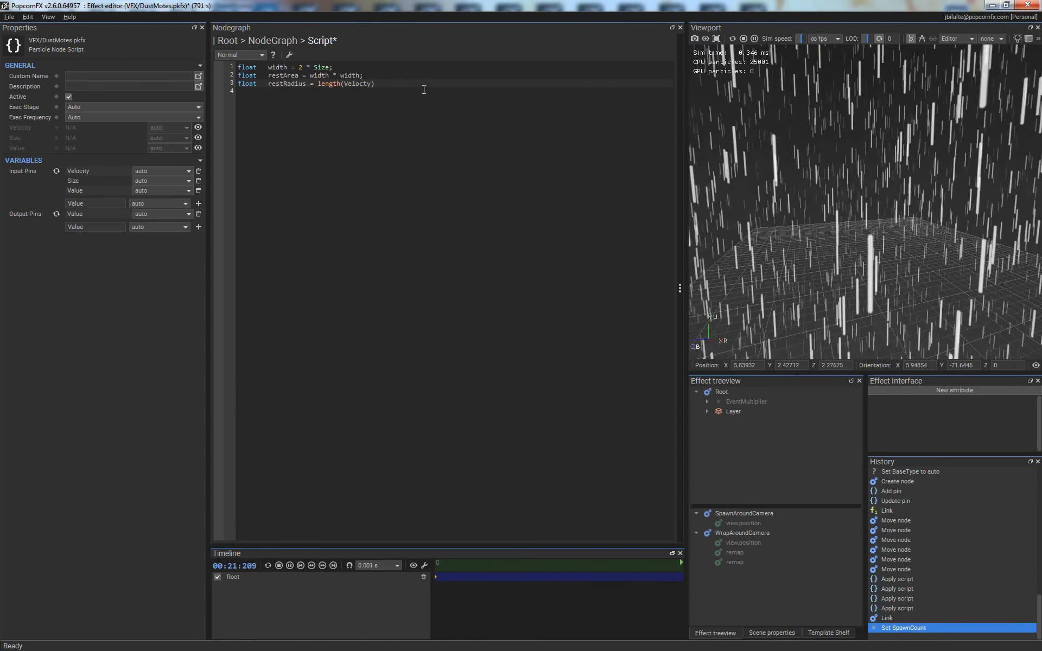
{"action": "key", "text": "Left"}
{"action": "key", "text": "Left"}
{"action": "key", "text": "Left"}
{"action": "type", "text": "i"}
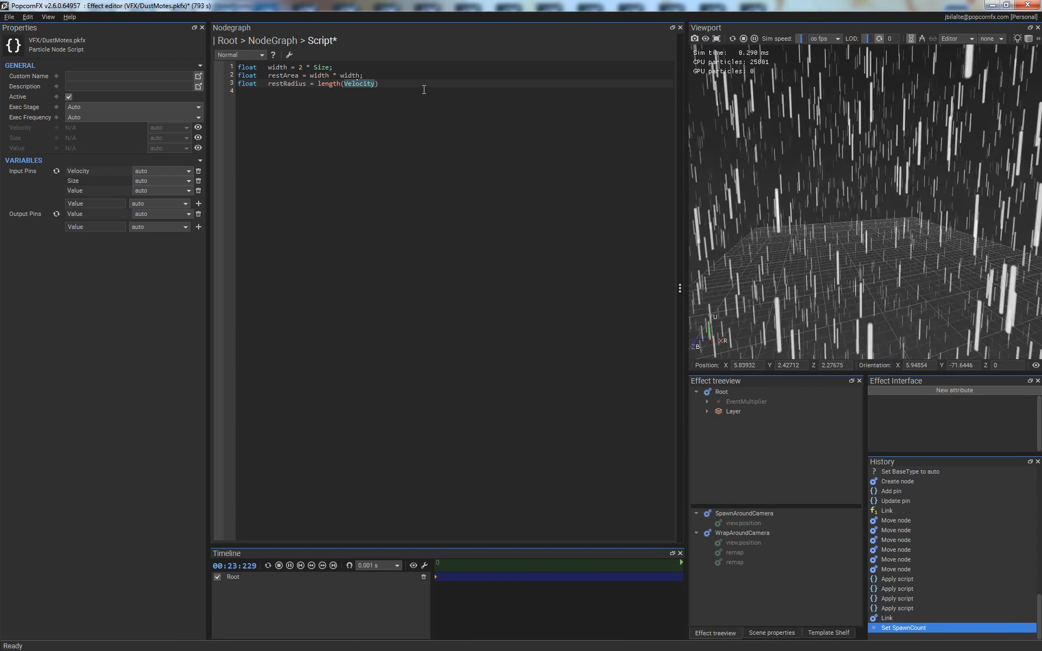
- Complete the restRadius expression by adding + width; after length(Velocity)
{"action": "key", "text": "End"}
{"action": "type", "text": "+"}
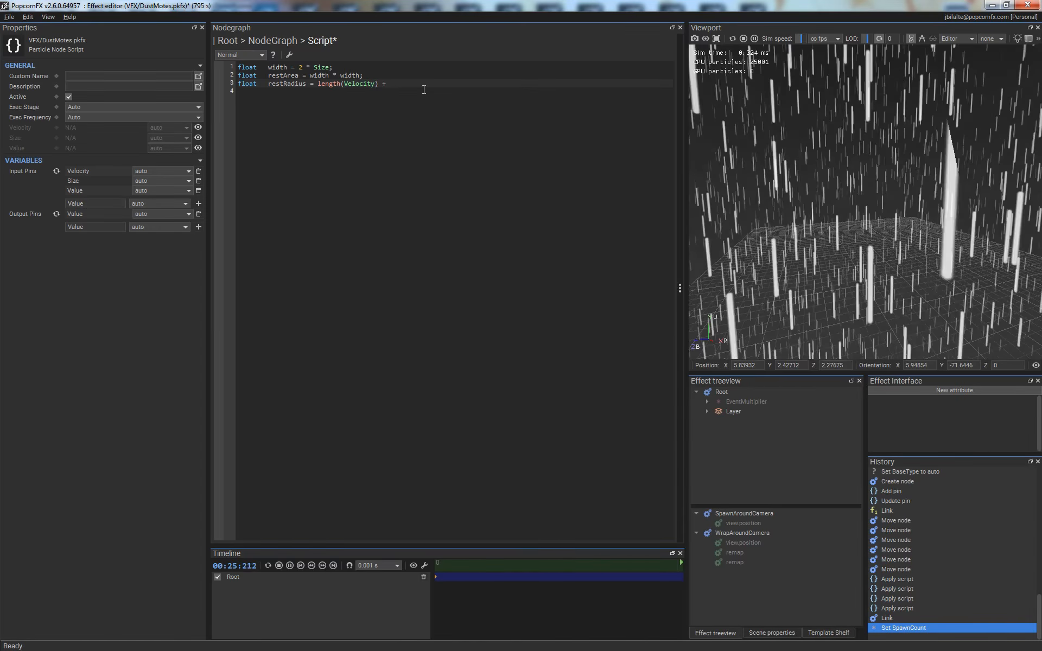
{"action": "type", "text": " wod"}
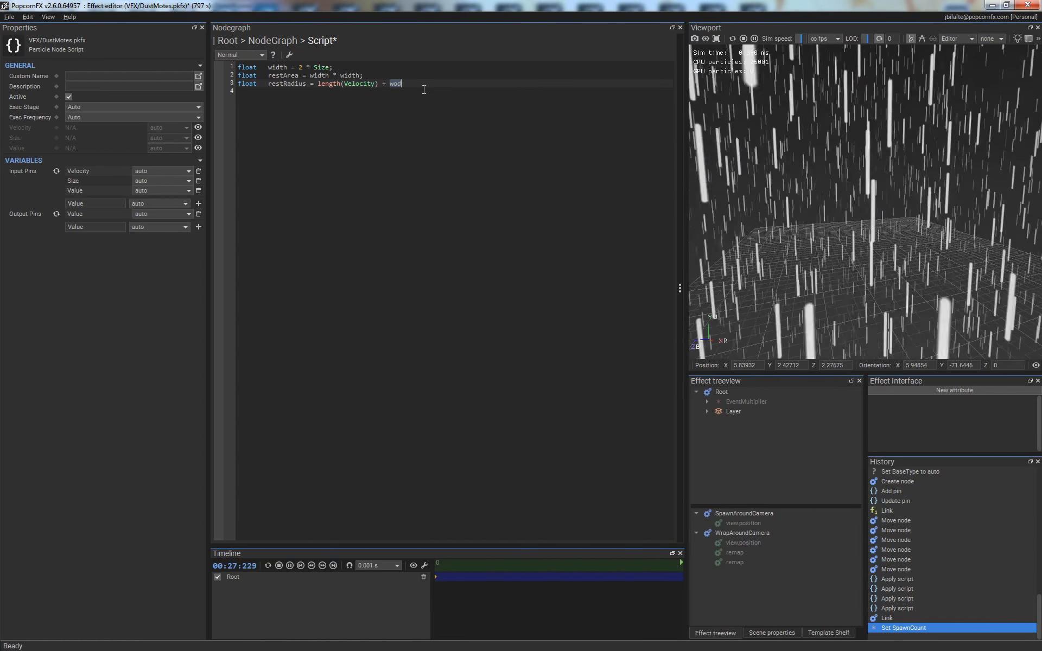
{"action": "key", "text": "BackSpace"}
{"action": "key", "text": "BackSpace"}
{"action": "type", "text": "idtj"}
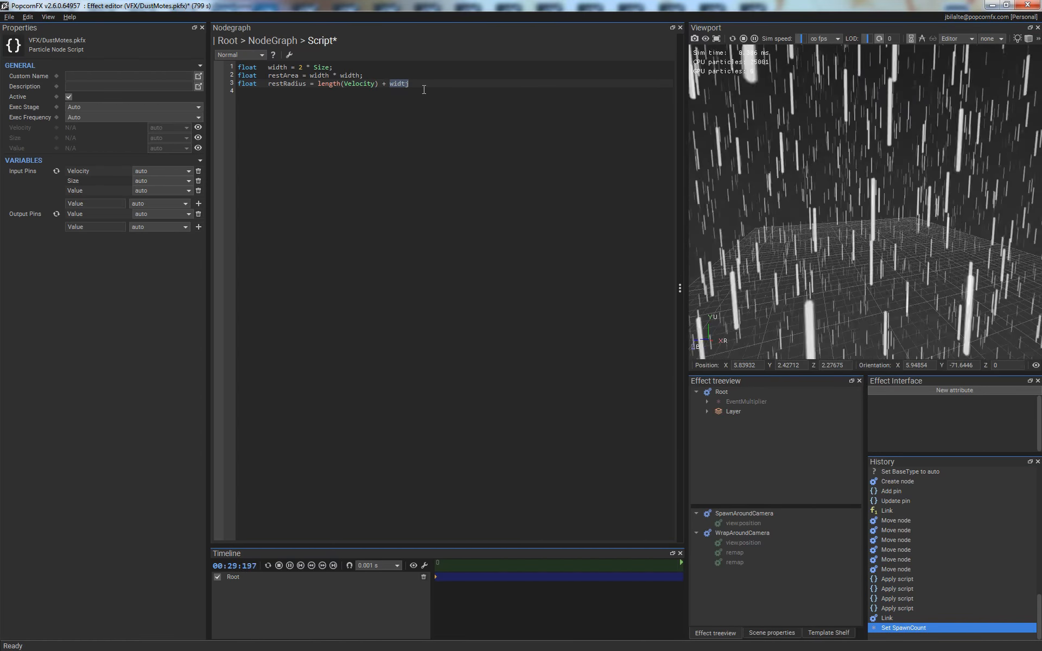
{"action": "type", "text": "'"}
{"action": "key", "text": "BackSpace"}
{"action": "key", "text": "BackSpace"}
{"action": "type", "text": "h;"}
- Rename the restRadius variable to stretchedHeight and add the line float stretchedArea = width * stretchedHeight; to the script
{"action": "double_click", "coordinate": [287, 84]}
{"action": "type", "text": "stretchedHeight"}
{"action": "left_click", "coordinate": [311, 92]}
{"action": "type", "text": "float\tstretchedArea = width * stretchedHeight;"}
- Below a blank line, add the output assignment Value = restArea / stretchedArea; to the script
{"action": "key", "text": "Return"}
{"action": "key", "text": "Return"}
{"action": "type", "text": "Value "}
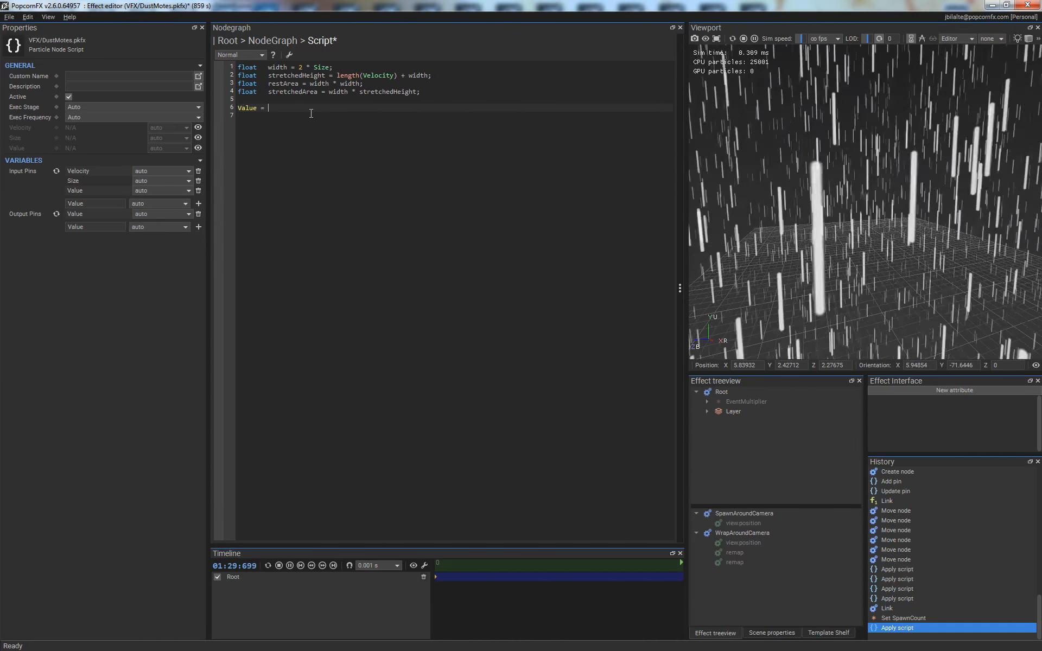
{"action": "type", "text": "= restArea"}
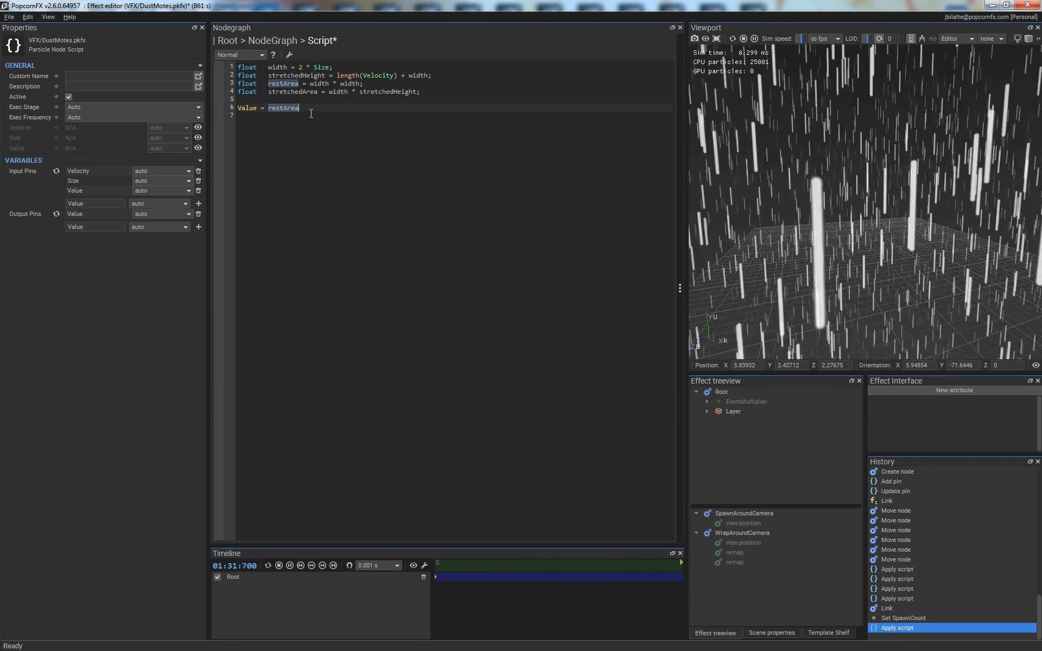
{"action": "type", "text": " / stretchedArea;"}
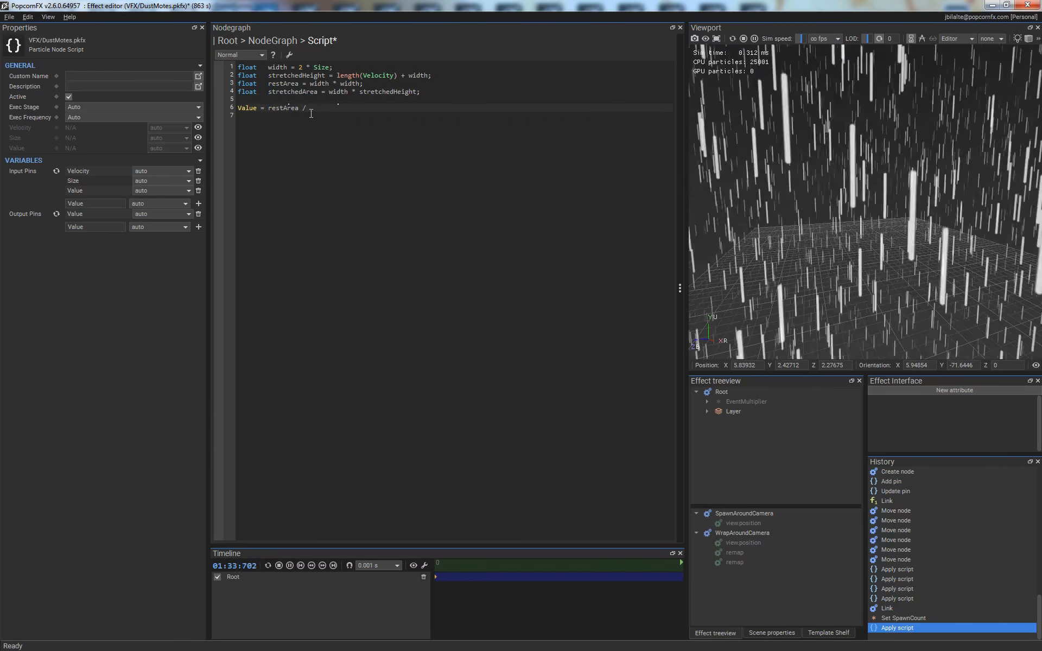
- Turn the assignment into the multiplication Value *= restArea / stretchedArea; and apply the script
{"action": "key", "text": "Home"}
{"action": "key", "text": "ctrl+Right"}
{"action": "key", "text": "ctrl+Right"}
{"action": "key", "text": "ctrl+Left"}
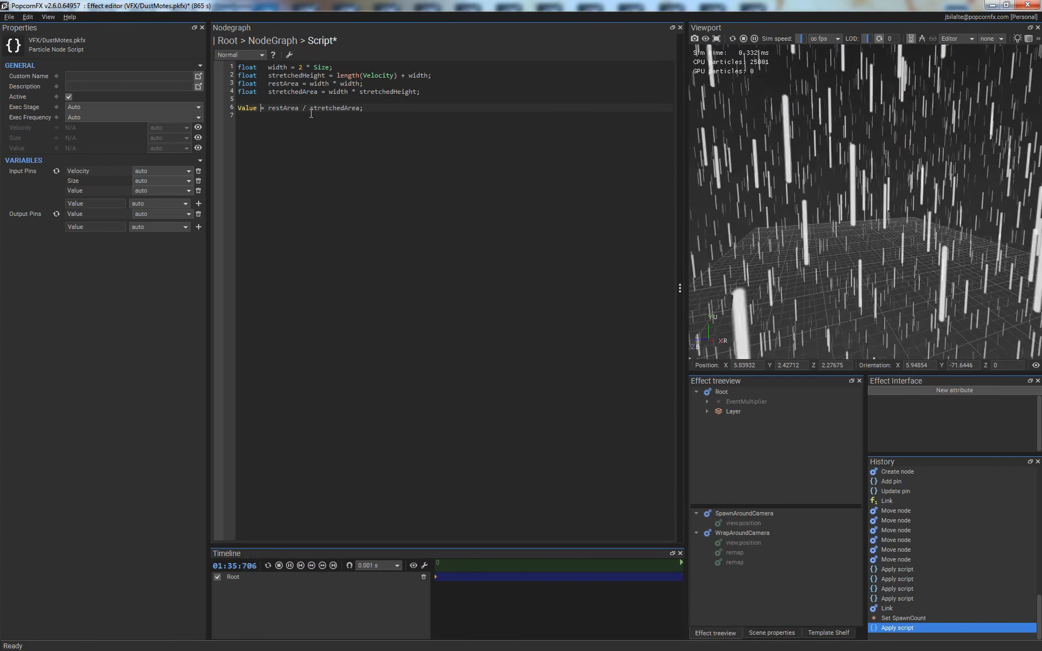
{"action": "type", "text": "*"}
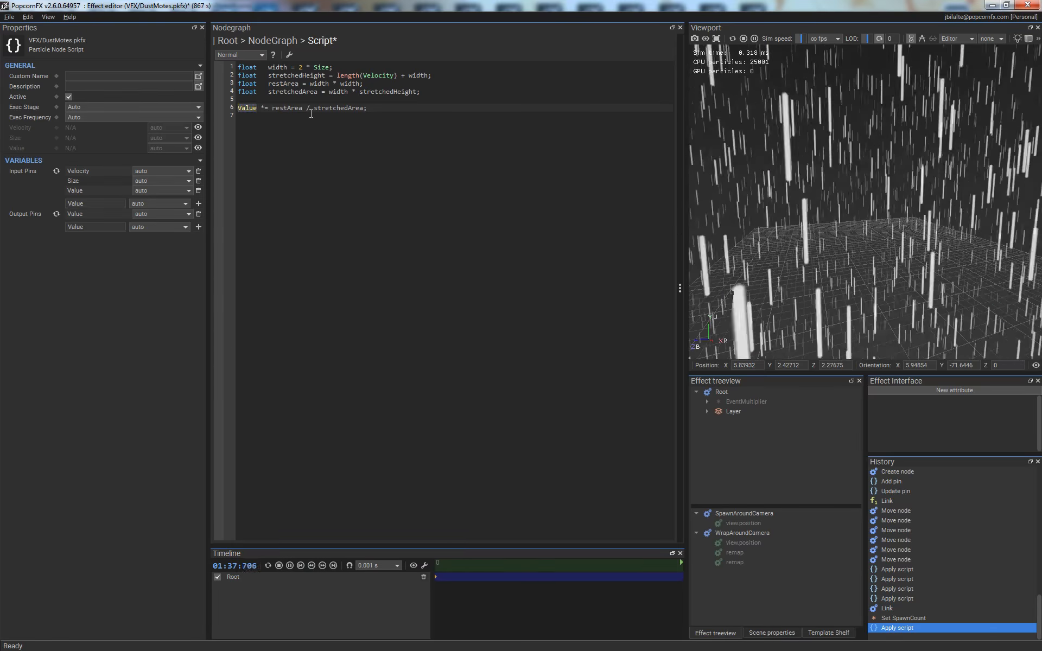
{"action": "key", "text": "BackSpace"}
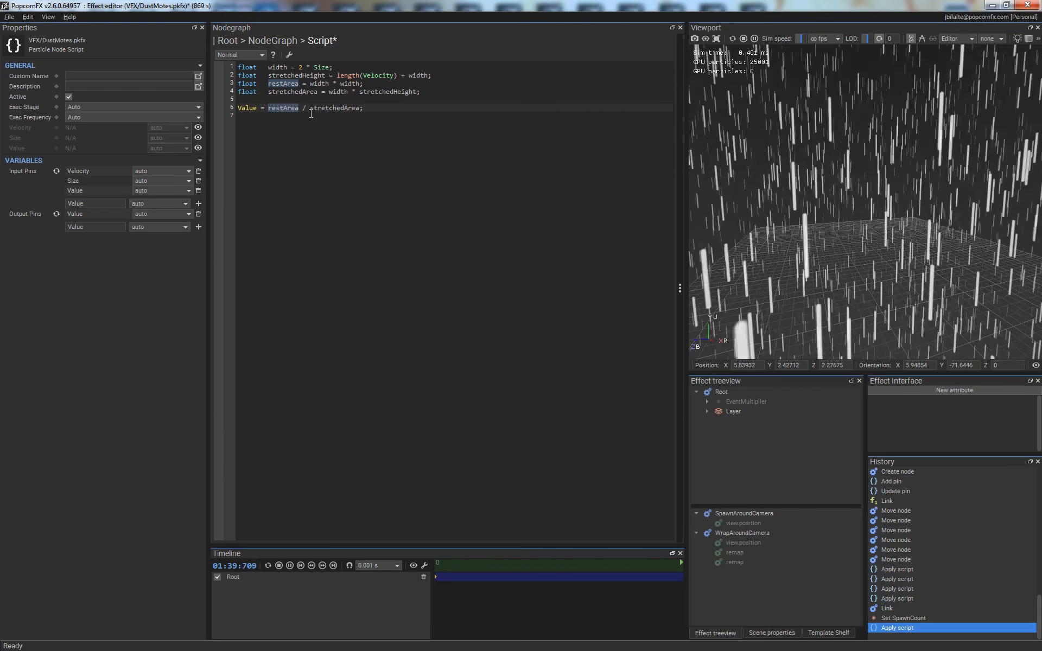
{"action": "type", "text": "Value *"}
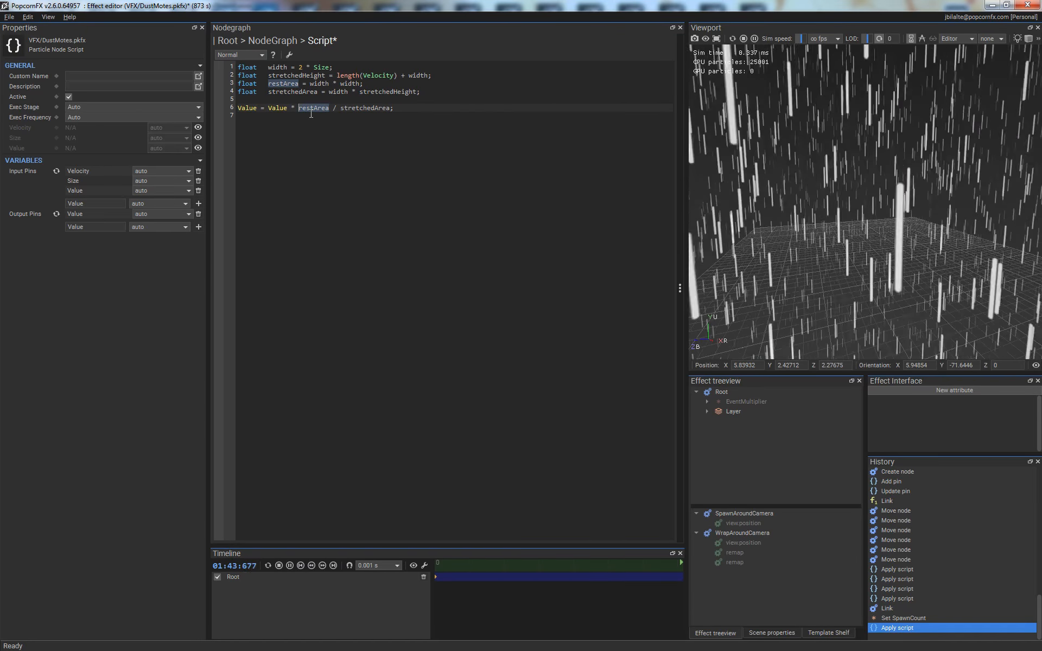
{"action": "key", "text": "ctrl+z"}
{"action": "key", "text": "ctrl+z"}
{"action": "key", "text": "ctrl+z"}
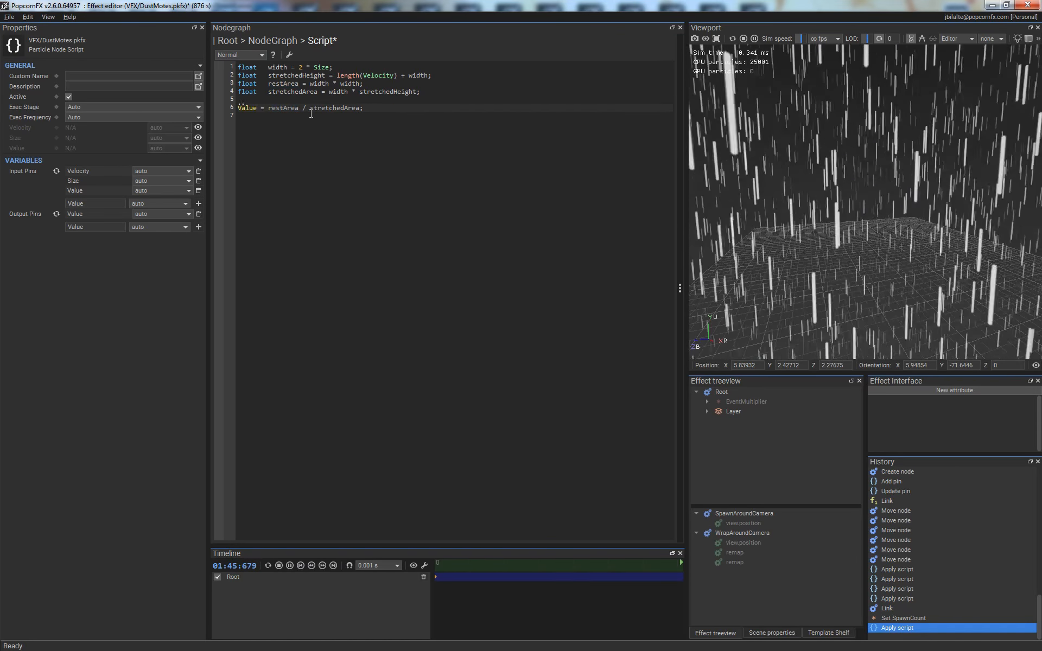
{"action": "key", "text": "ctrl+s"}
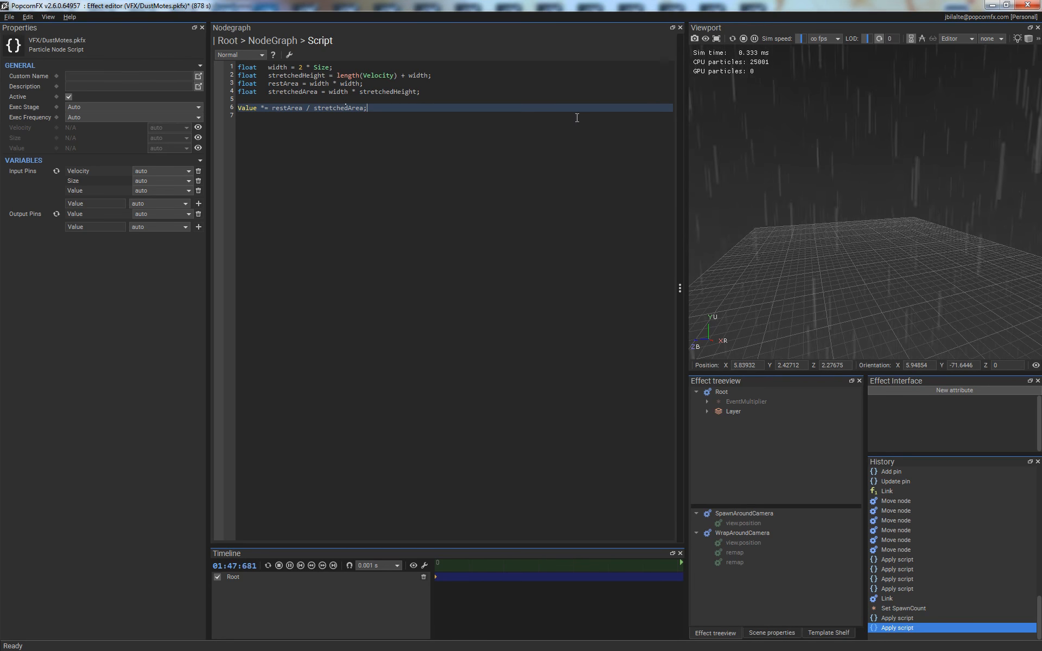
- Return to the layer's node graph, link the vrand output to the Physics node's Velocity input, and restart the simulation
{"action": "key", "text": "Escape"}
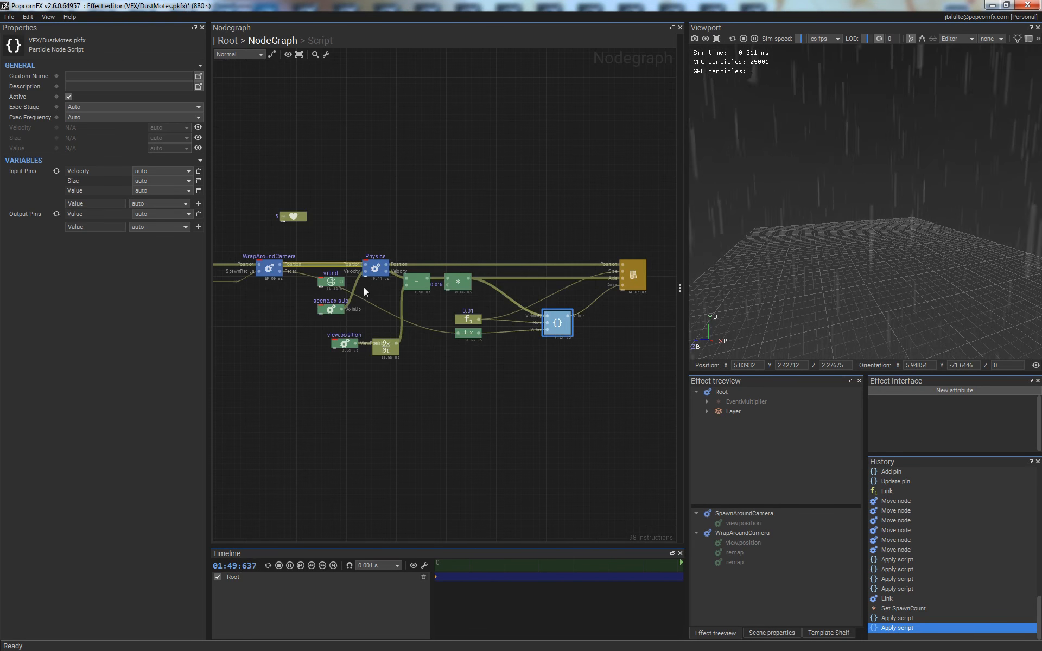
{"action": "left_click_drag", "start_coordinate": [342, 282], "coordinate": [364, 272]}
{"action": "key", "text": "space"}
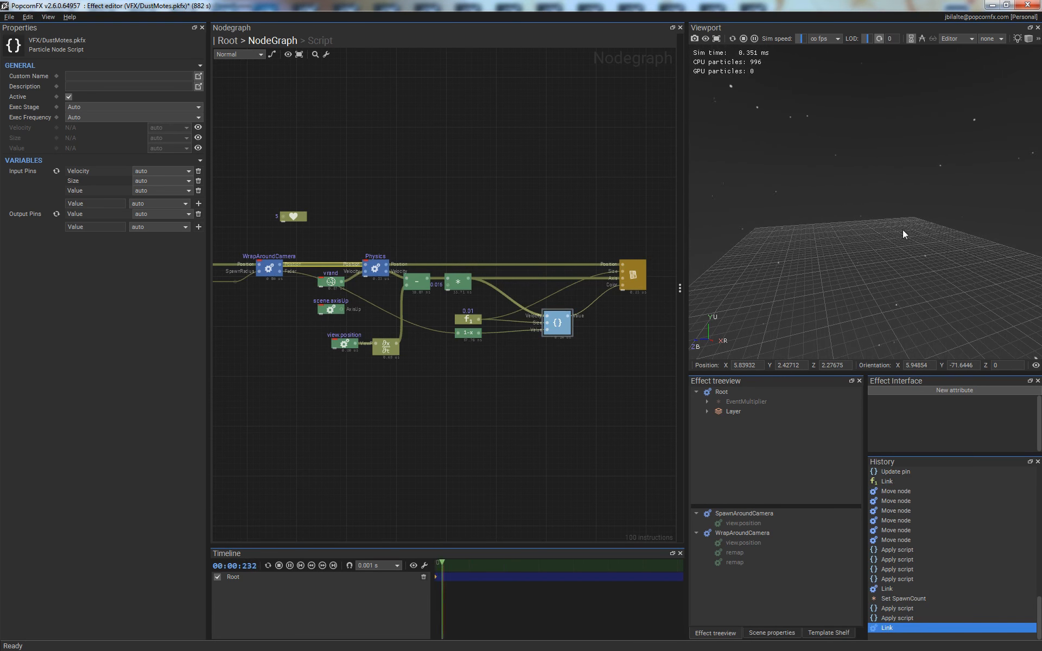
- Fly the camera backward and forward through the motes to examine how the streaks fade and stretch with camera speed
{"action": "mouse_move", "coordinate": [898, 213]}
{"action": "right_mouse_down"}
{"action": "mouse_move", "coordinate": [890, 193]}
{"action": "mouse_move", "coordinate": [890, 221]}
{"action": "mouse_move", "coordinate": [858, 211]}
{"action": "mouse_move", "coordinate": [874, 217]}
{"action": "right_mouse_up"}
{"action": "key", "text": "s"}
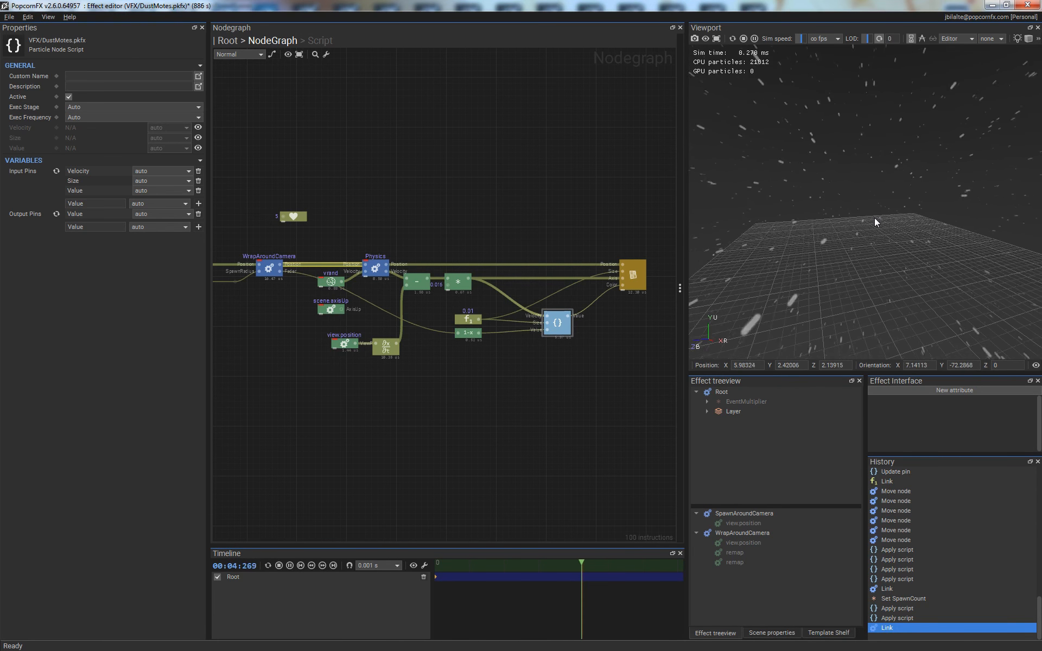
{"action": "key", "text": "shift+s"}
{"action": "key", "text": "s"}
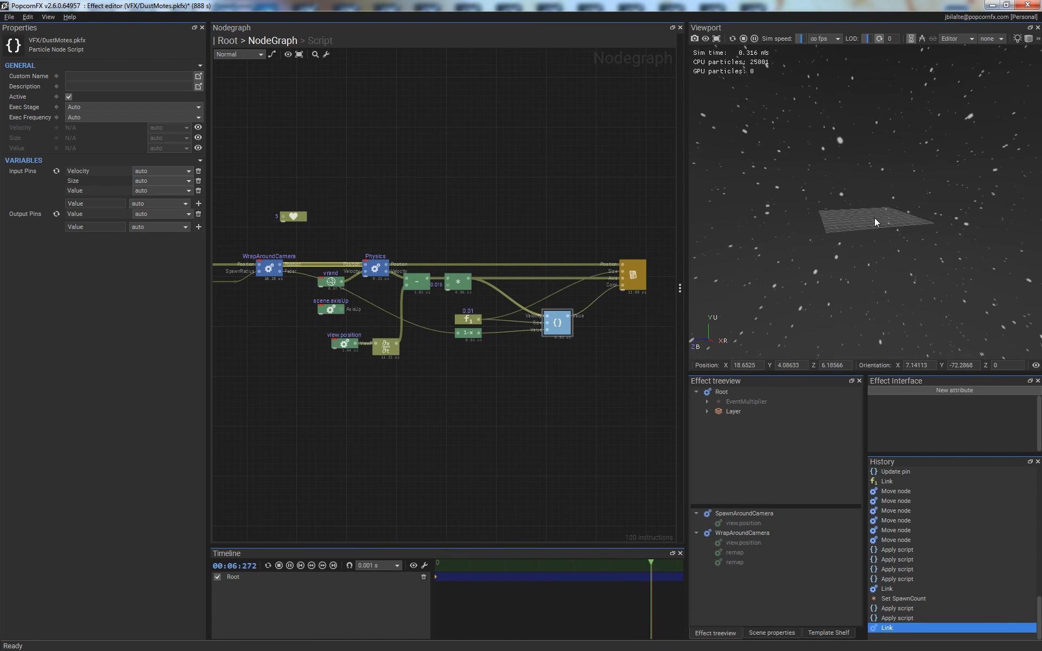
{"action": "key", "text": "w"}
{"action": "right_click_drag", "start_coordinate": [875, 218], "coordinate": [841, 228]}
- Move the view.position node and its derivative node above the Physics node, and shift the subtract node slightly toward the multiply node
{"action": "left_click_drag", "start_coordinate": [317, 364], "coordinate": [410, 329]}
{"action": "left_click_drag", "start_coordinate": [386, 347], "coordinate": [399, 227]}
{"action": "left_click_drag", "start_coordinate": [416, 283], "coordinate": [423, 282]}
{"action": "left_click", "coordinate": [428, 369]}
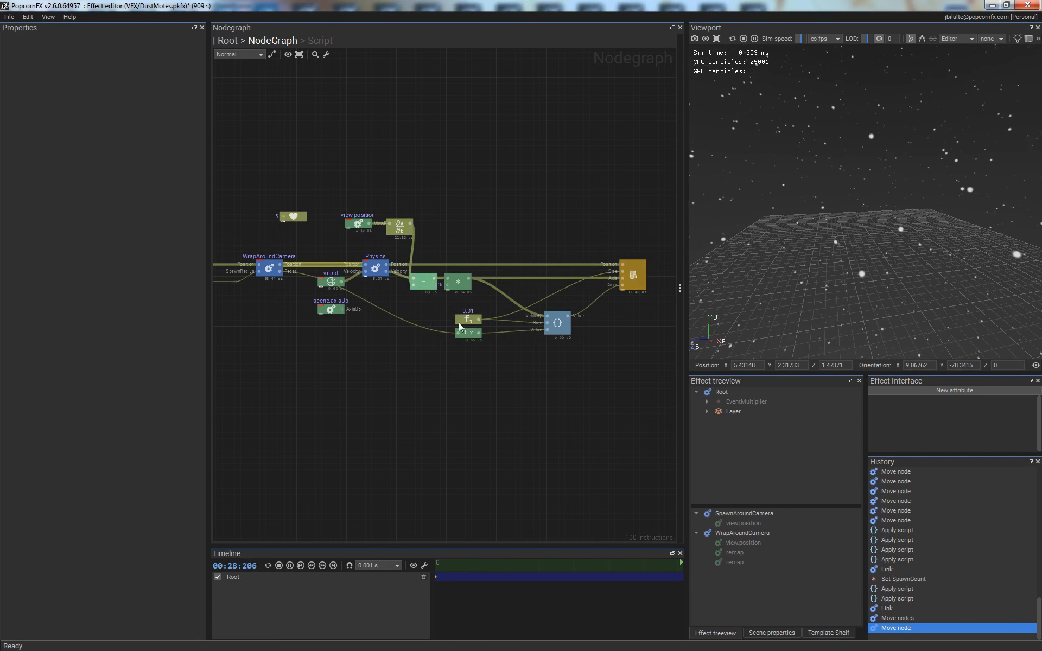
- Move the 1-x node away from the script node to the free area below the WrapAroundCamera node
{"action": "middle_click_drag", "start_coordinate": [450, 351], "coordinate": [442, 358]}
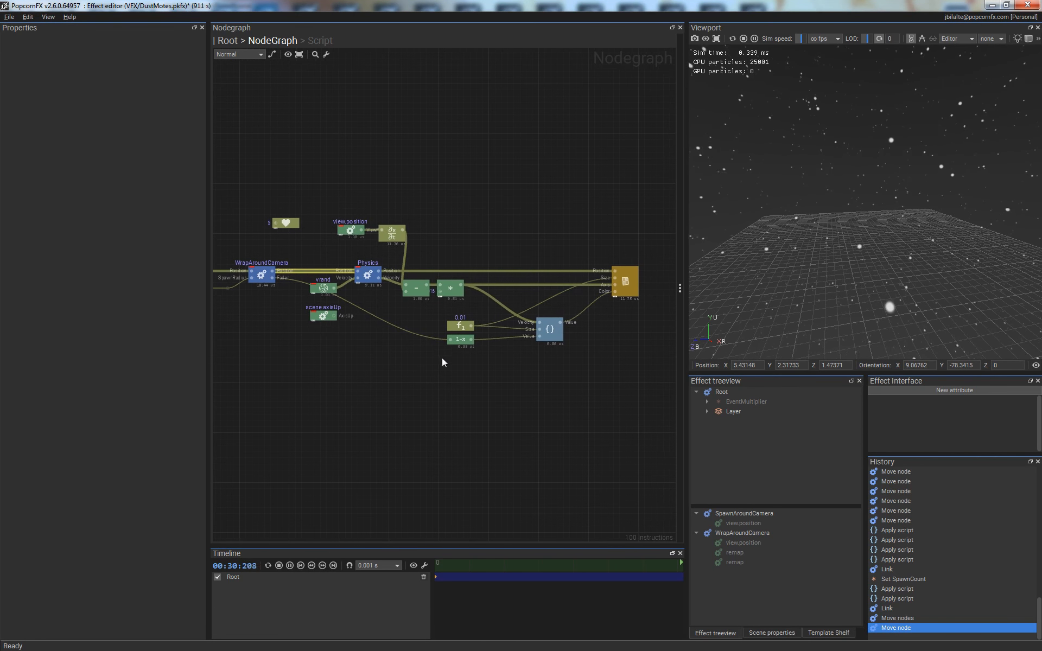
{"action": "left_click", "coordinate": [460, 340]}
{"action": "left_click_drag", "start_coordinate": [460, 344], "coordinate": [288, 338]}
- Apply the 09 - EasyEase preset to the curve sampler and insert a keyframe near its upper level at about time 0.8
{"action": "left_click", "coordinate": [473, 53]}
{"action": "left_click", "coordinate": [473, 148]}
{"action": "double_click", "coordinate": [530, 159]}
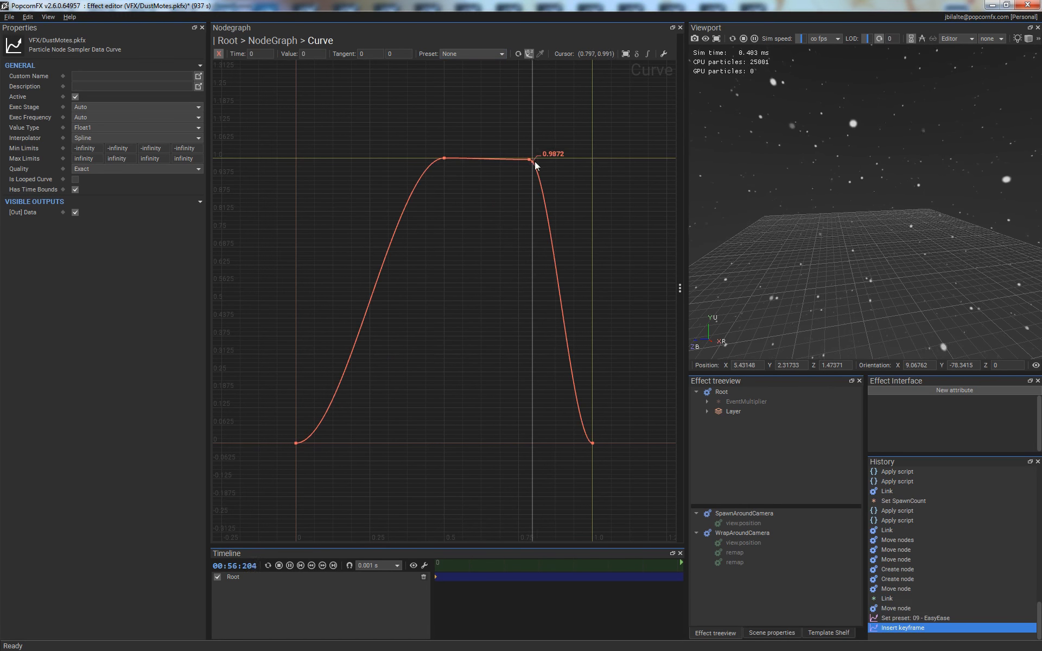